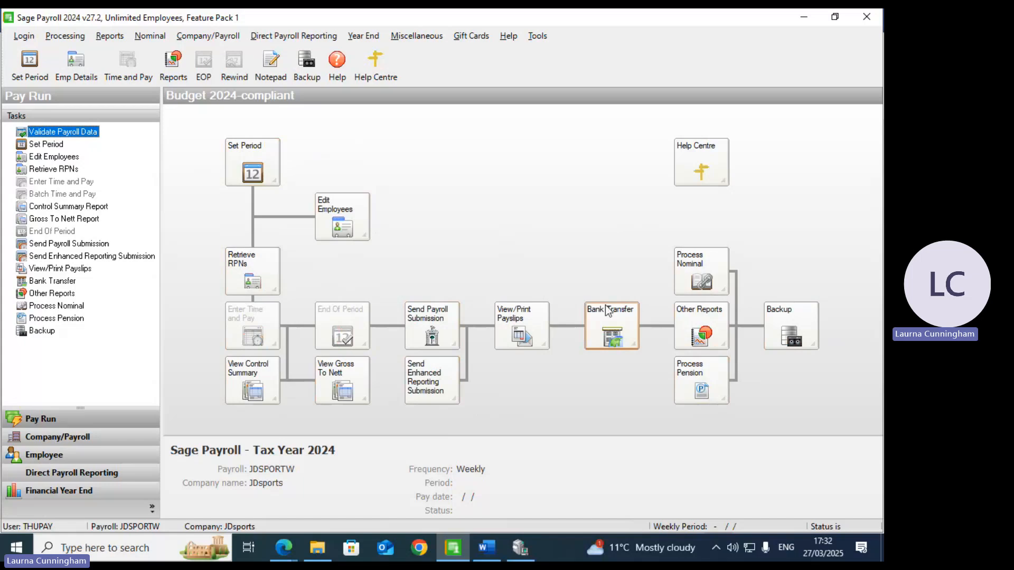
Step: Enter the company address as Main St, Tullamore, Co. Offaly in Company Details
left_click(226, 42)
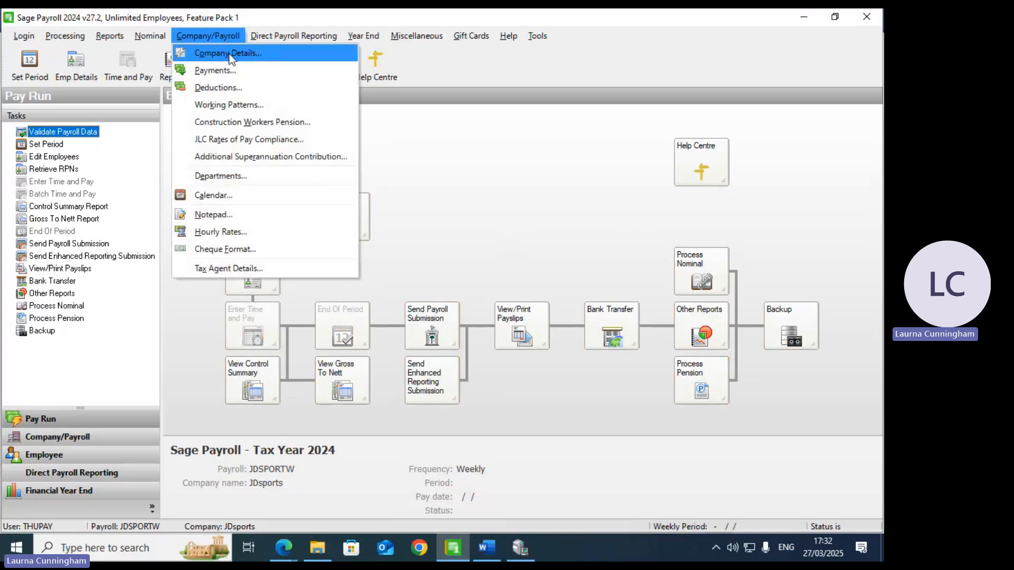
left_click(230, 54)
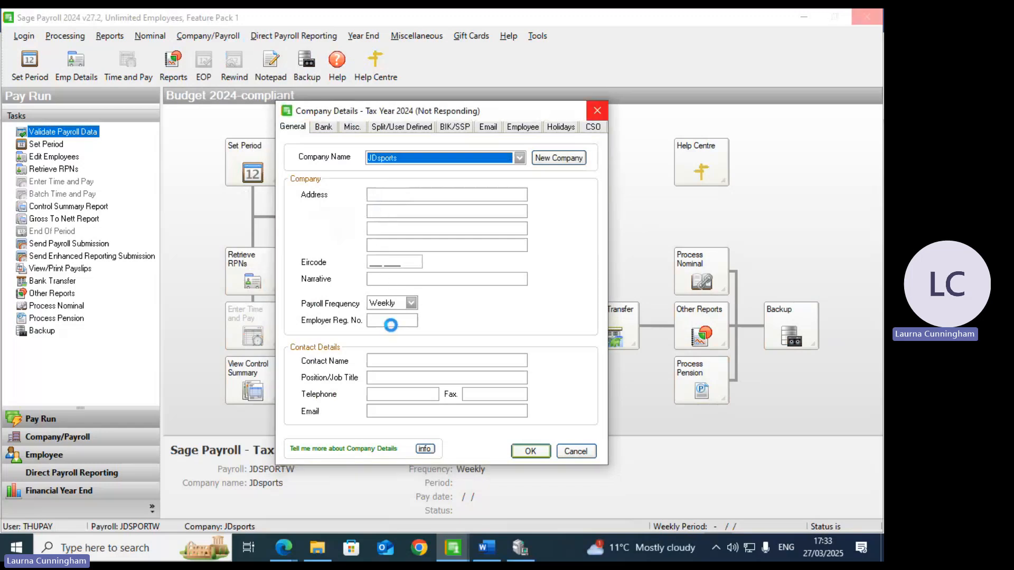
left_click(382, 196)
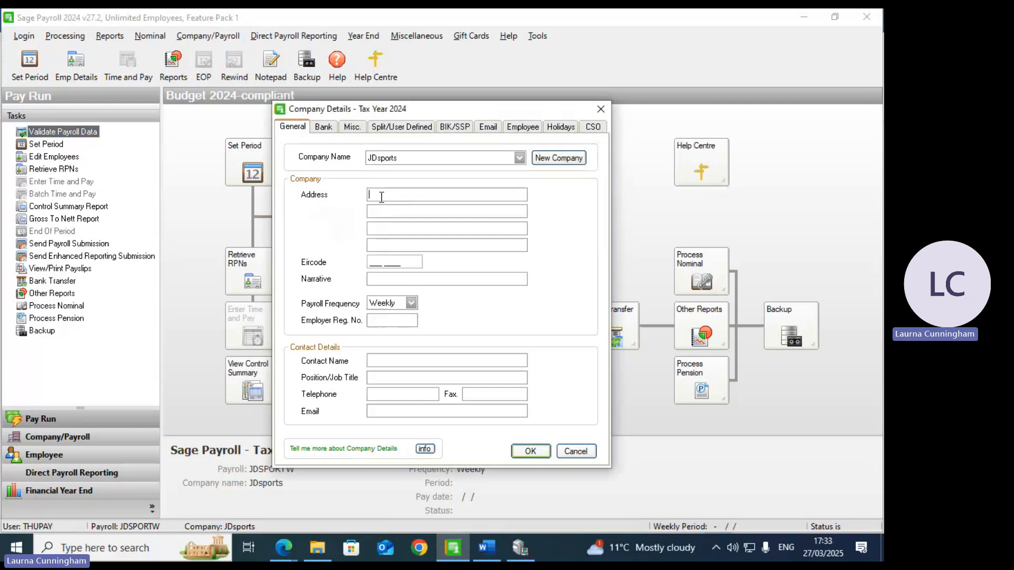
type("Main St")
key("Tab")
type("Tullamore")
key("Tab")
type("Co. Offaly")
Step: Try an employer registration number, then clear the field after it is rejected
left_click(388, 320)
type("1234567M")
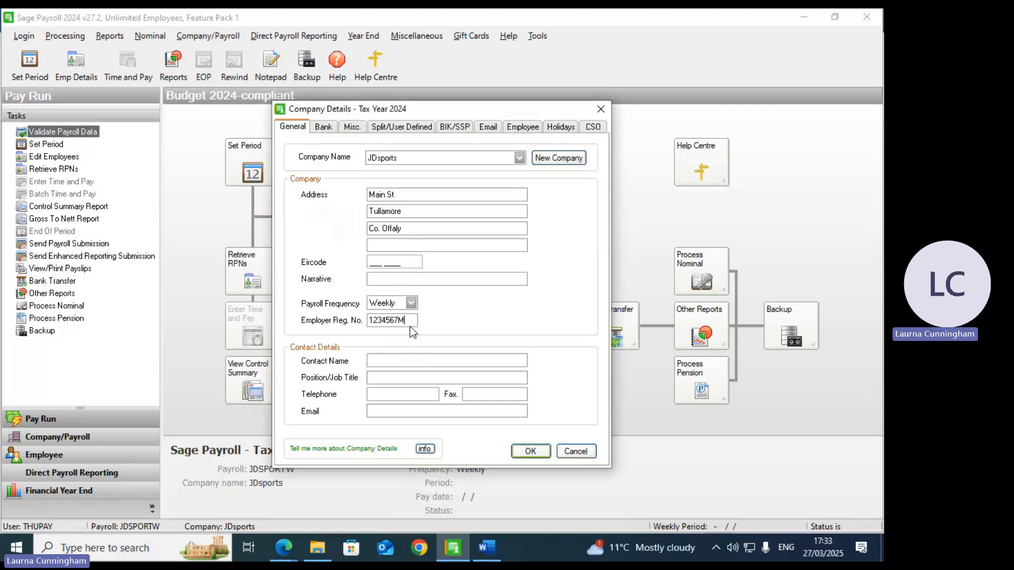
key("Tab")
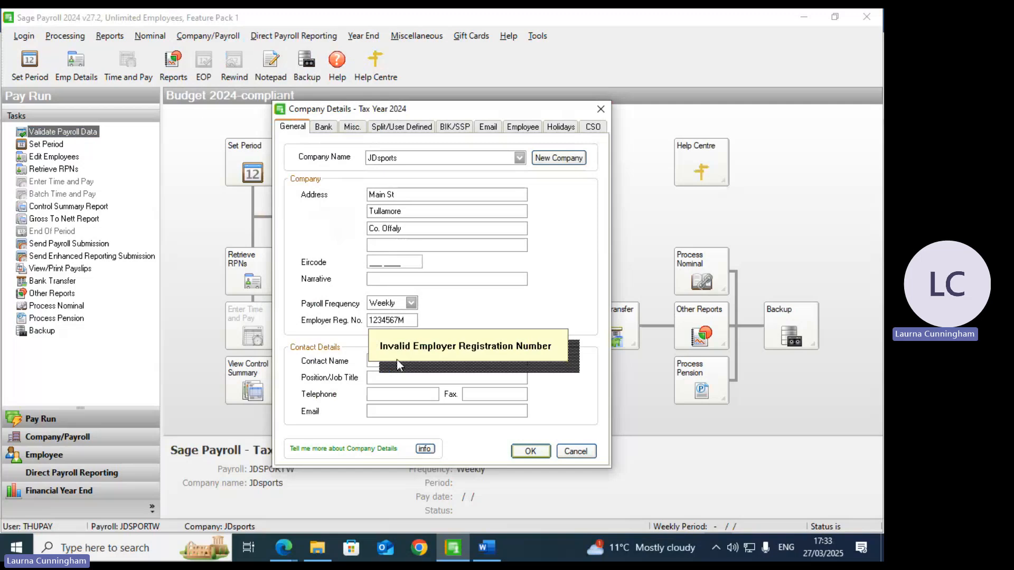
left_click(410, 321)
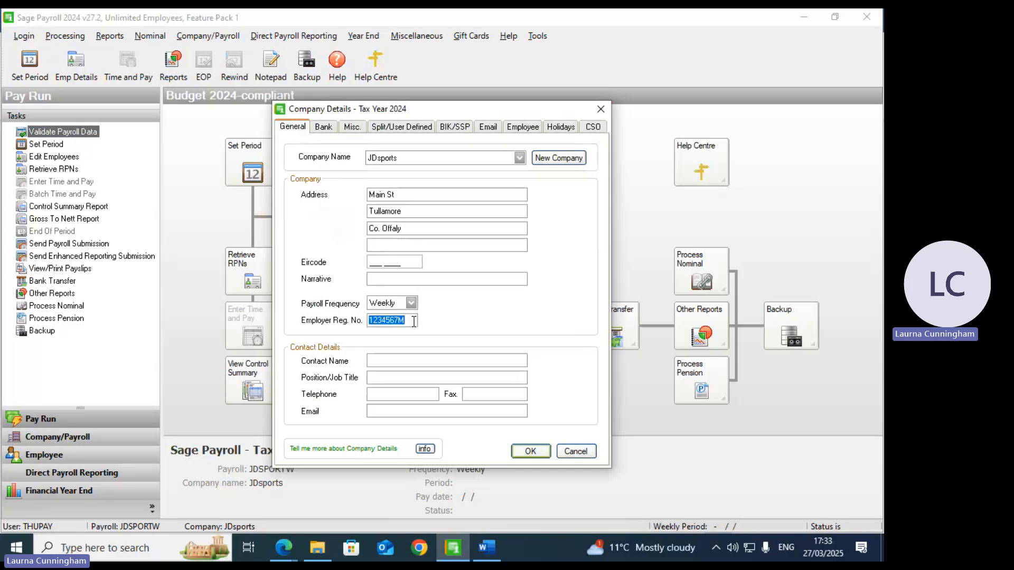
key("BackSpace")
Step: Enter Paypath sort code 98-57-50 and the bank account number, then save the company details
left_click(324, 126)
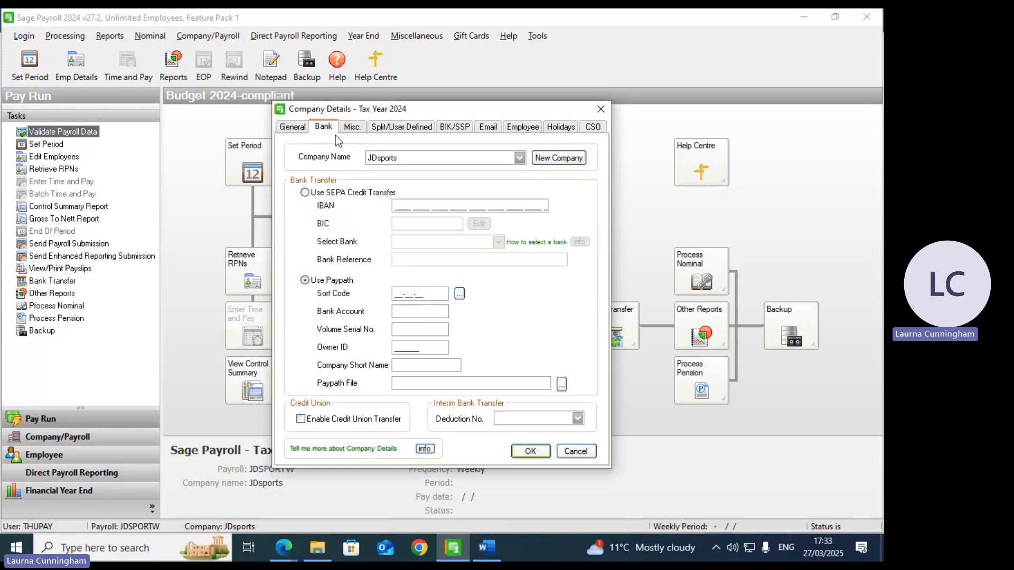
left_click(408, 294)
type("98-57-")
type("50")
type("1234567")
type("5")
left_click(528, 451)
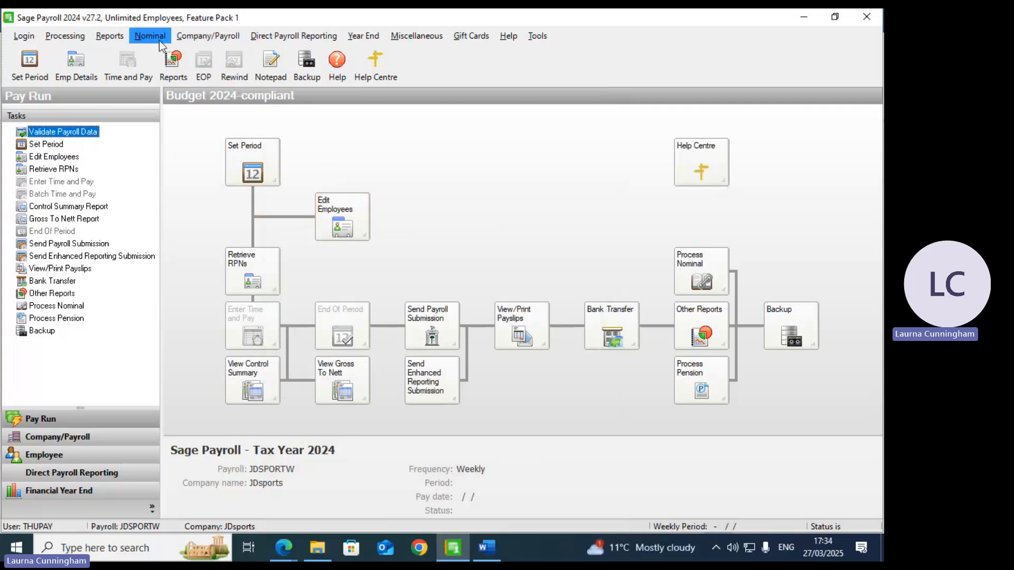
Step: Open the Payments list from the Company/Payroll settings
left_click(227, 39)
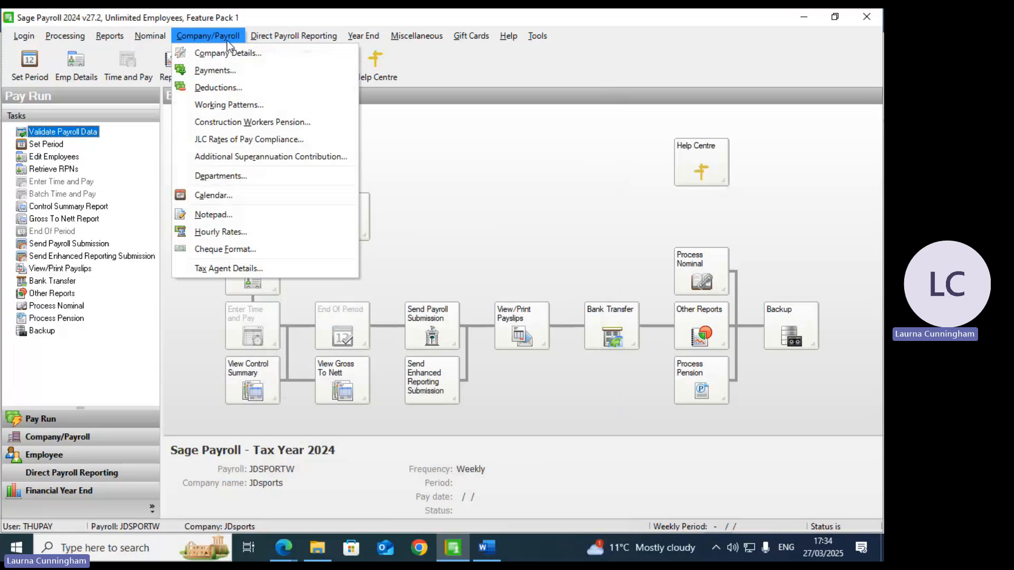
left_click(229, 77)
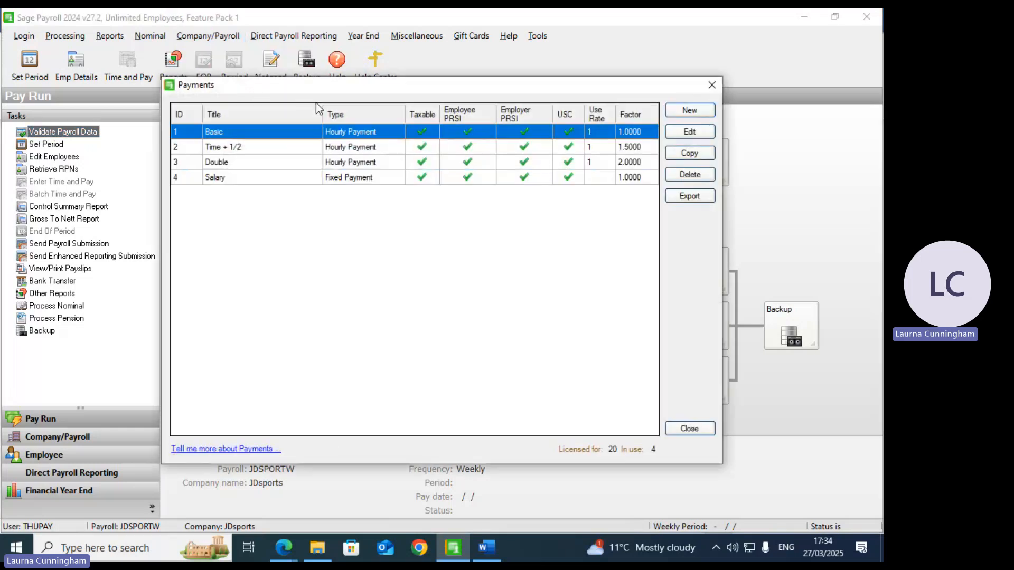
left_click(712, 85)
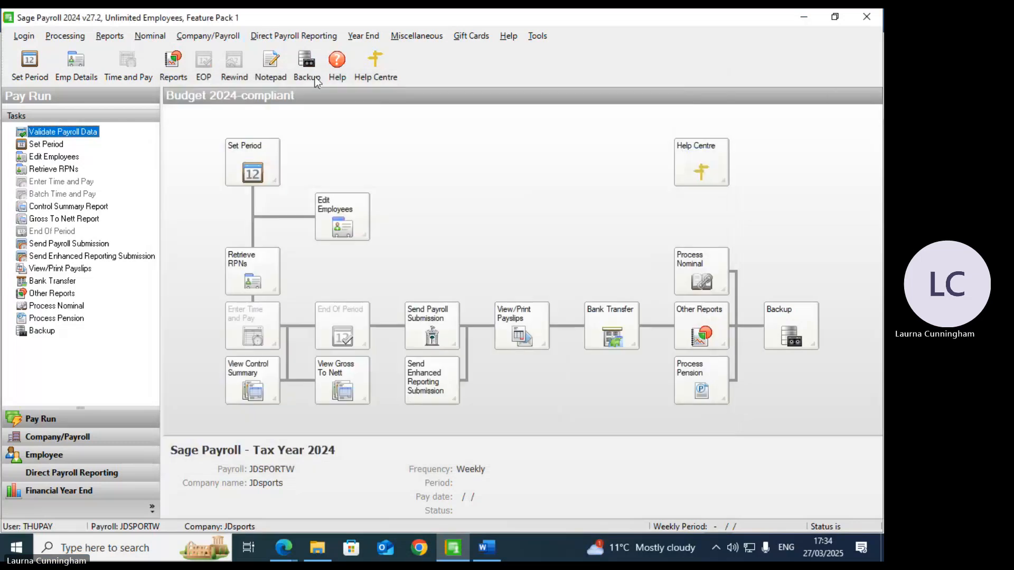
left_click(207, 33)
left_click(213, 72)
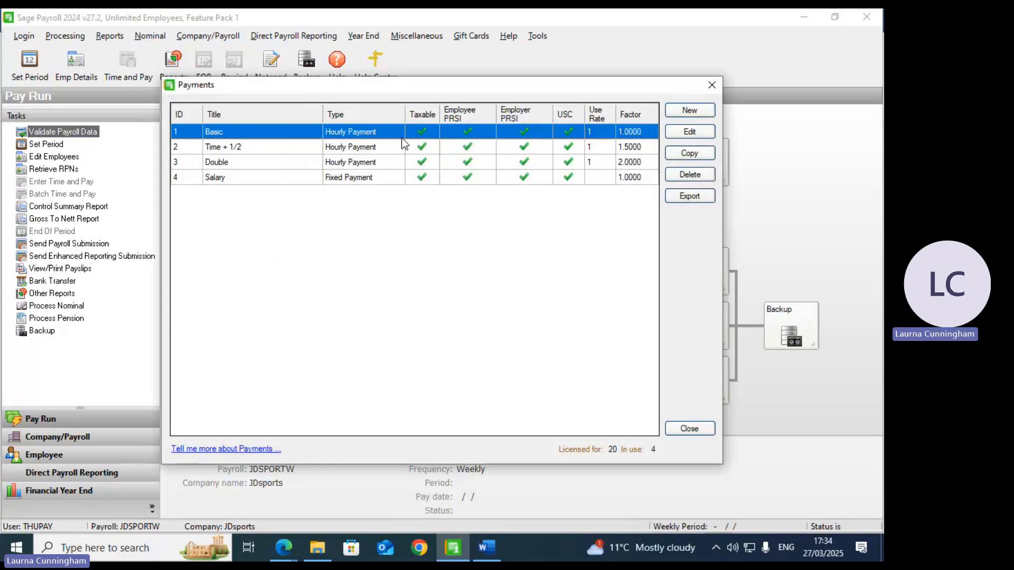
Step: Set Basic to keep employee and employer PRSI, count towards pension, and multiply by holiday periods
left_click(689, 132)
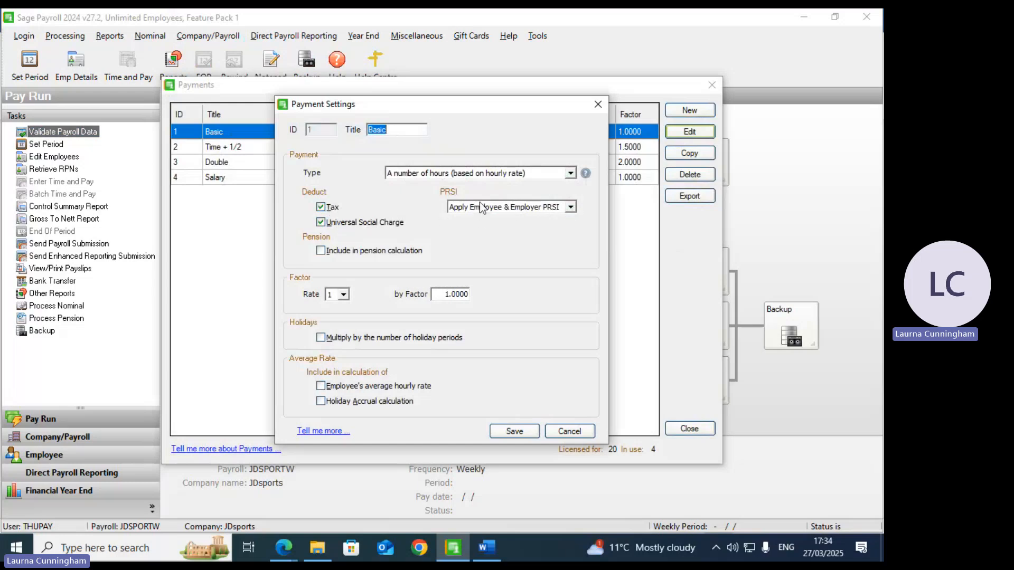
left_click(570, 208)
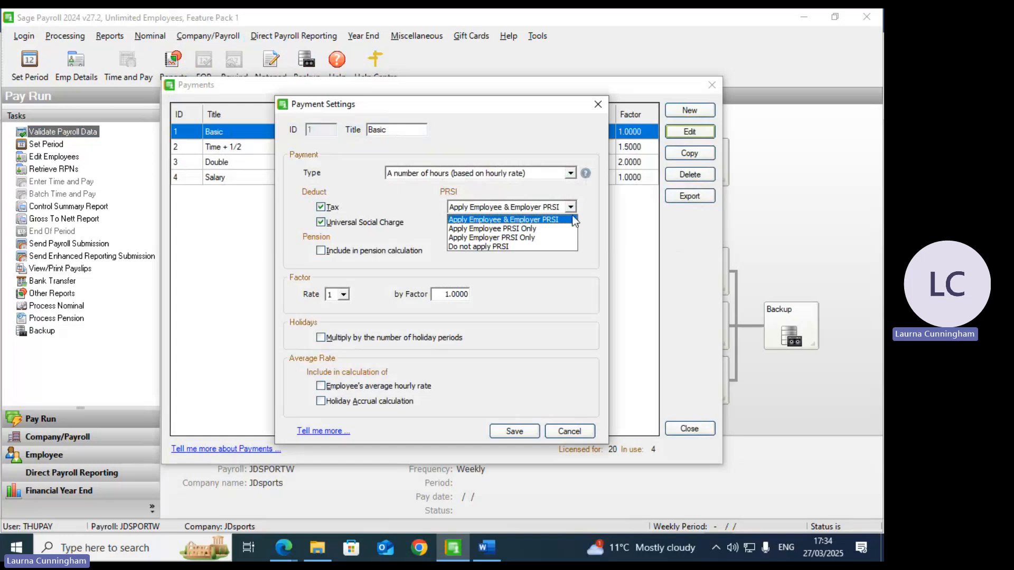
left_click(563, 219)
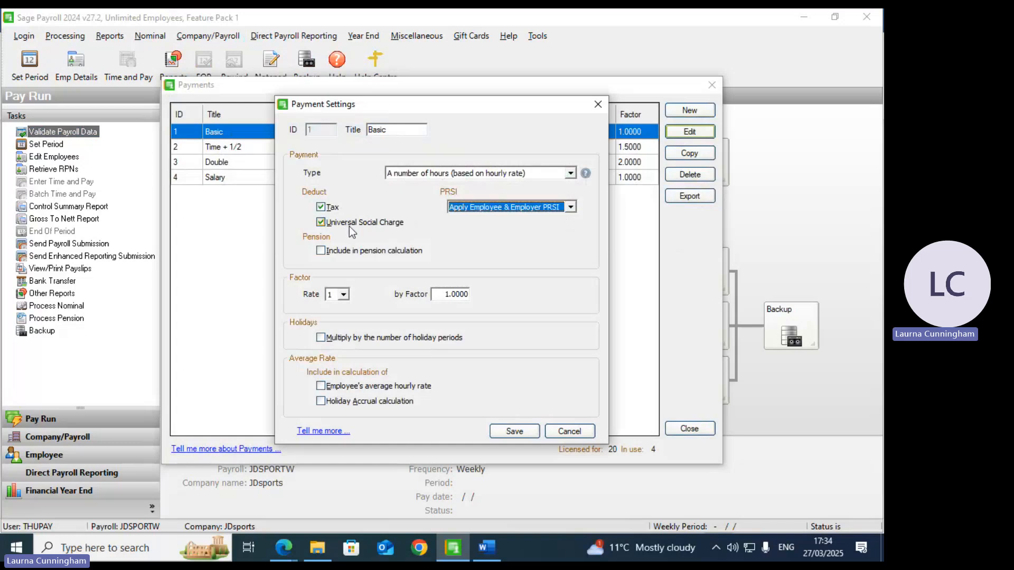
left_click(321, 252)
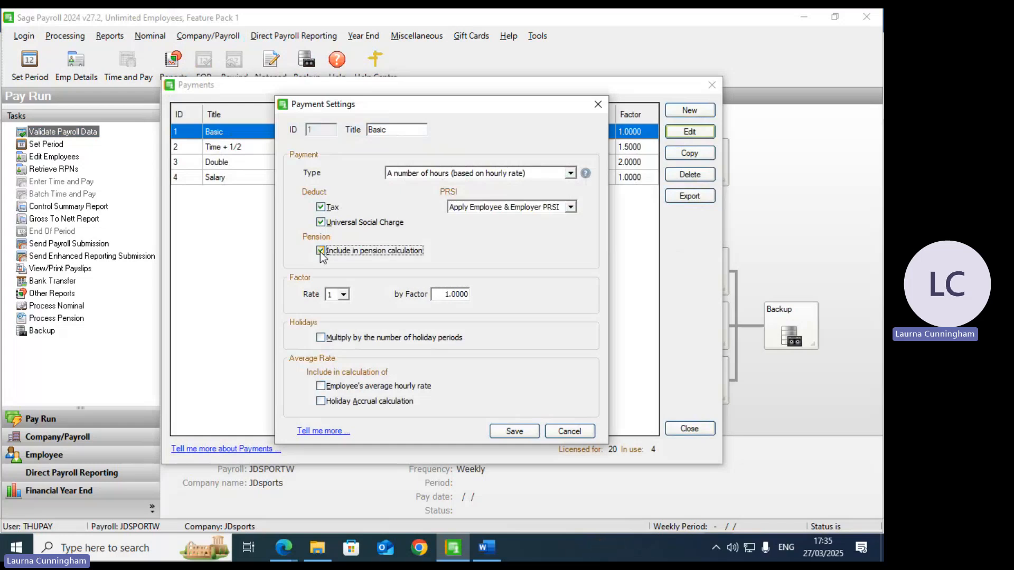
left_click(322, 339)
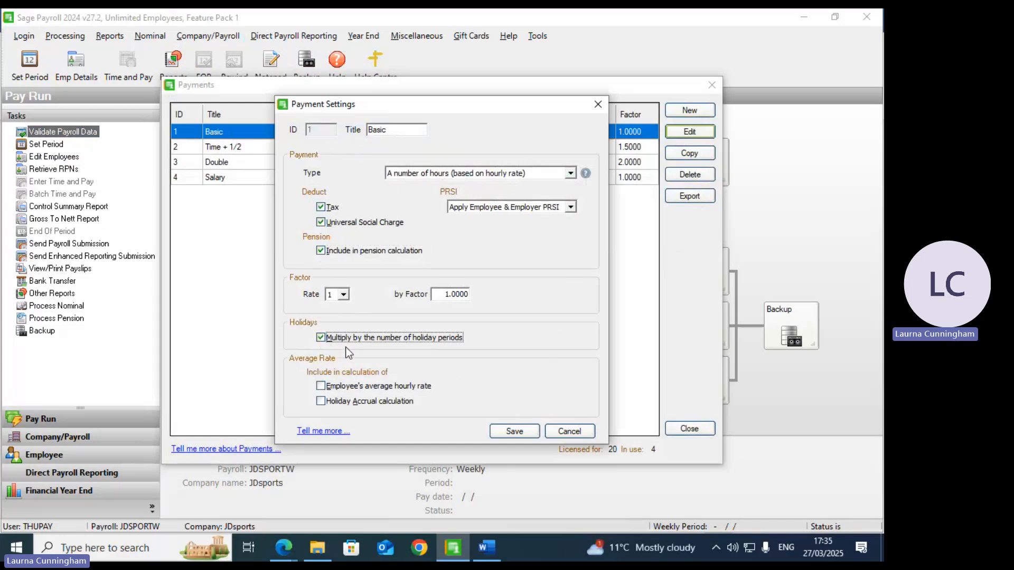
left_click(509, 433)
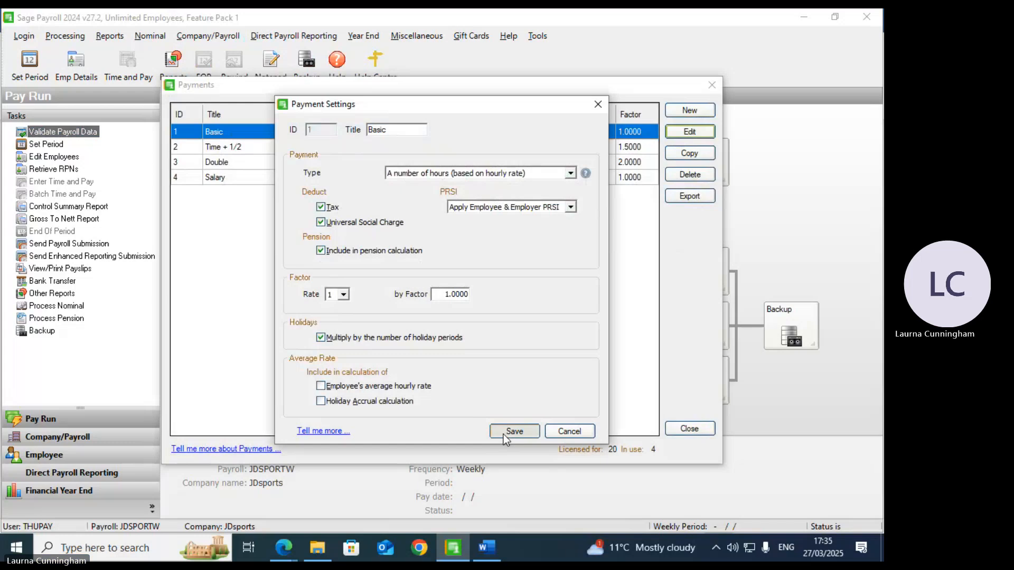
left_click(405, 152)
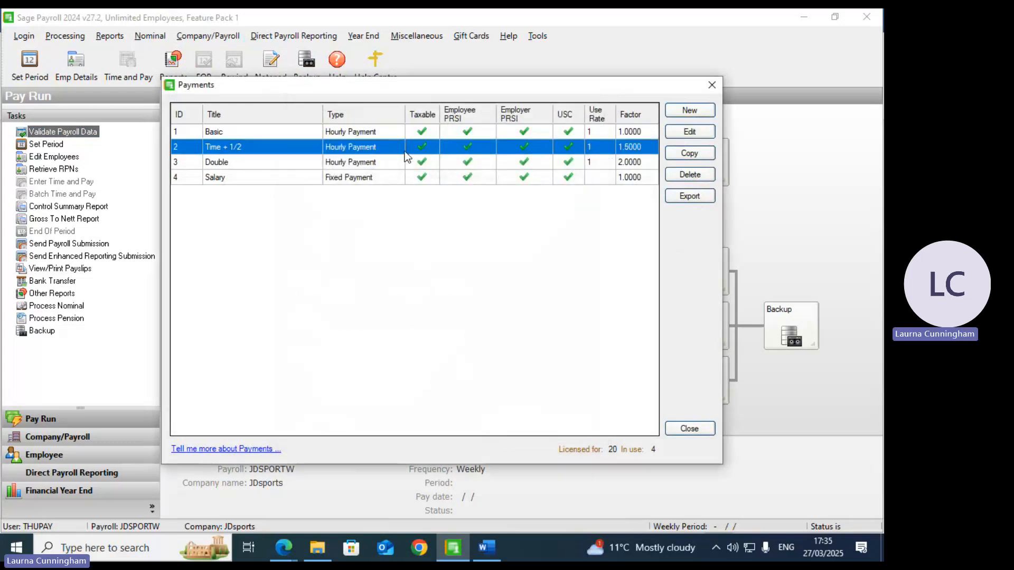
Step: Include the Time + 1/2 payment in the pension calculation and save it
left_click(690, 132)
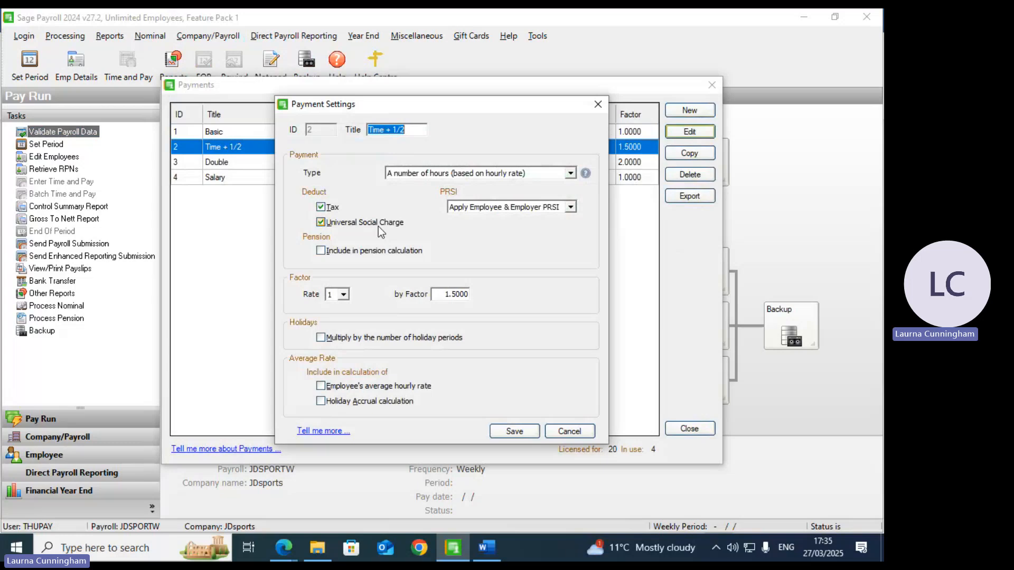
left_click(362, 250)
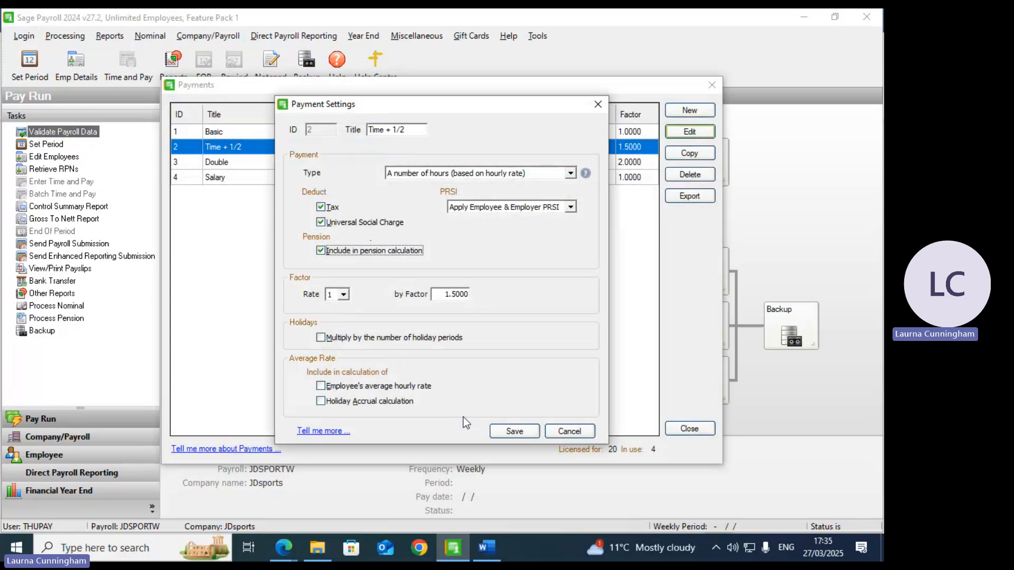
left_click(522, 430)
Step: Include the Double payment in the pension calculation and save it
left_click(387, 164)
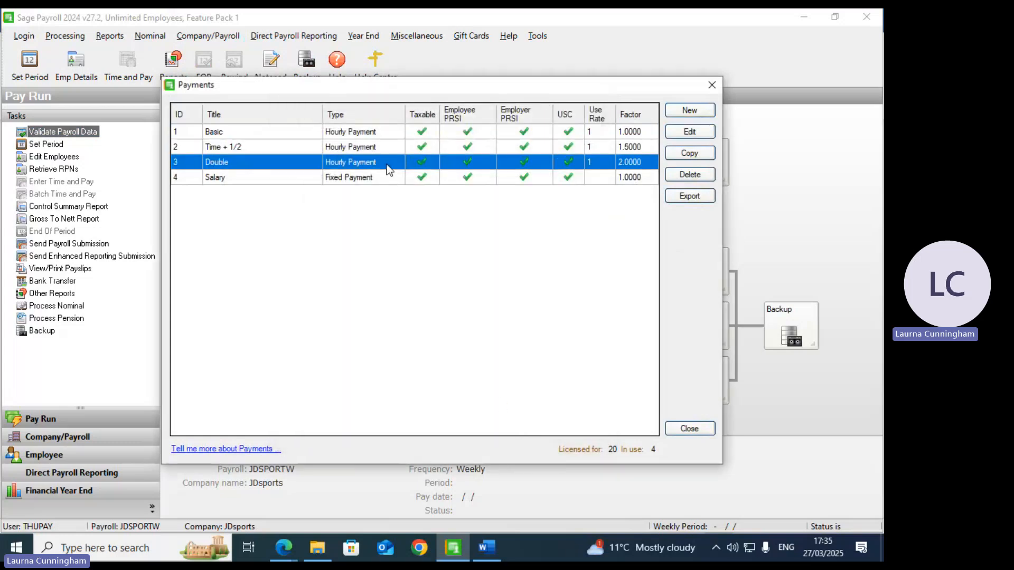
left_click(690, 132)
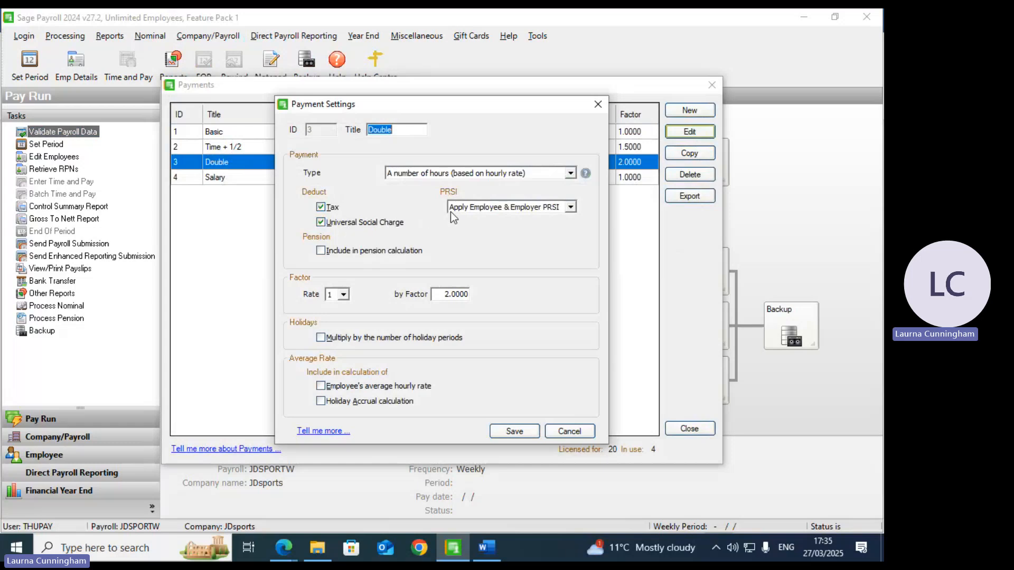
left_click(345, 255)
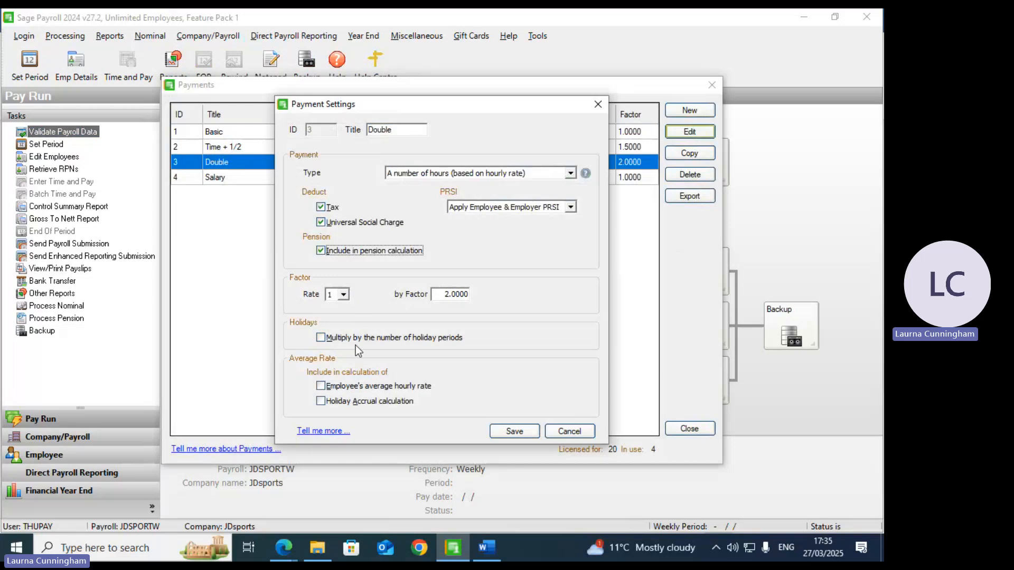
left_click(513, 434)
left_click(376, 177)
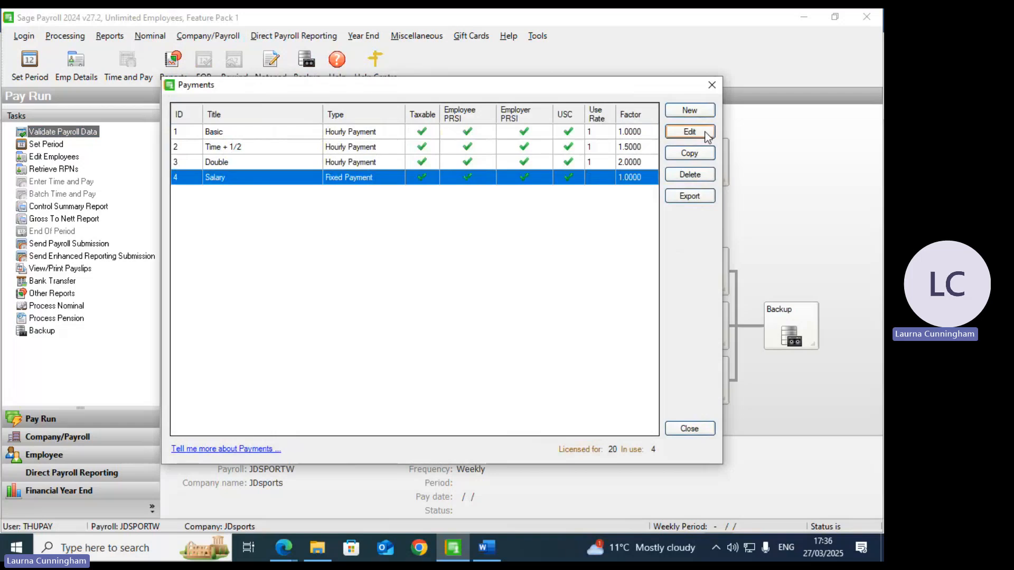
Step: Tick Include in pension calculation for the Salary payment and save it
left_click(687, 132)
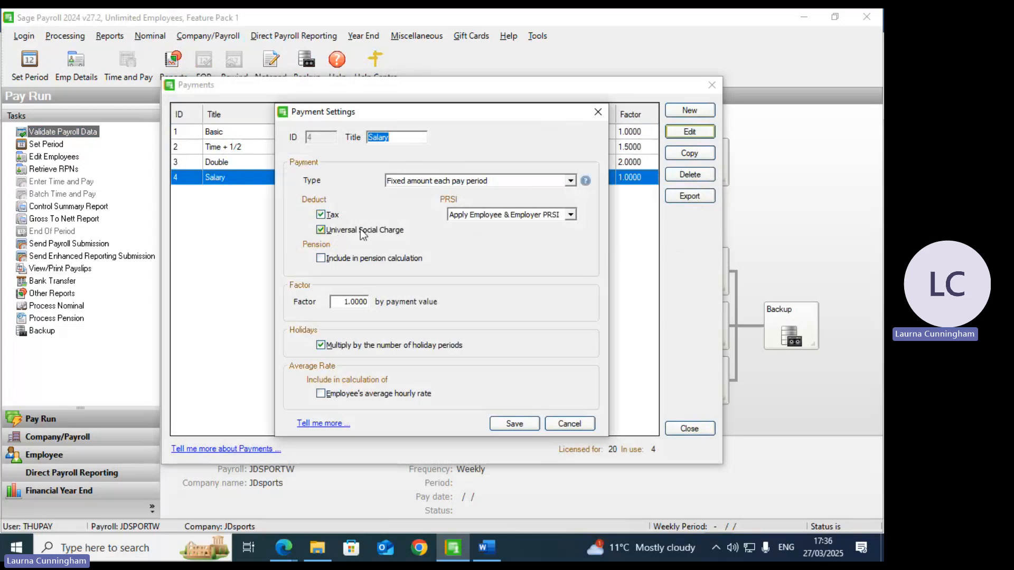
left_click(363, 259)
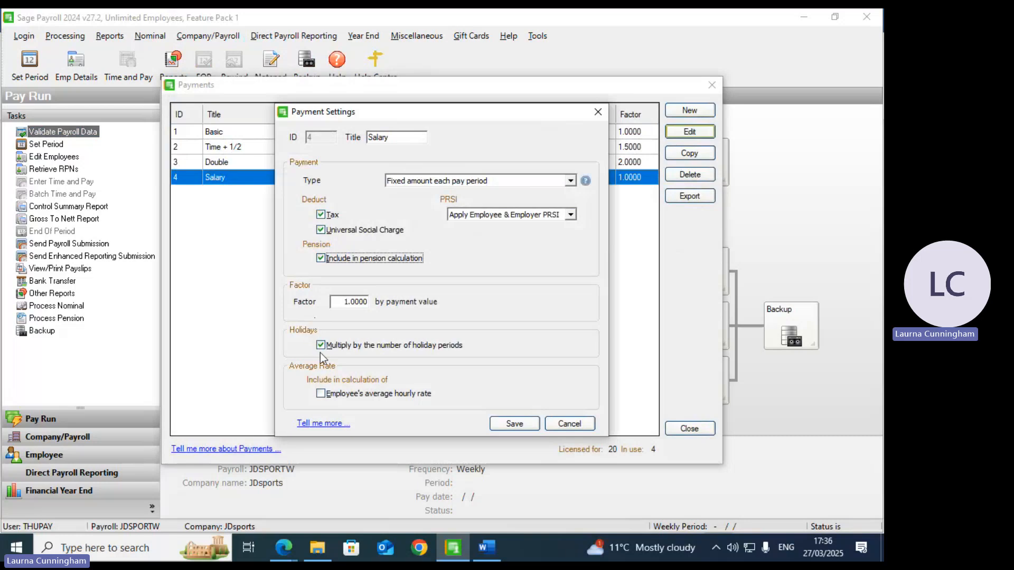
left_click(515, 424)
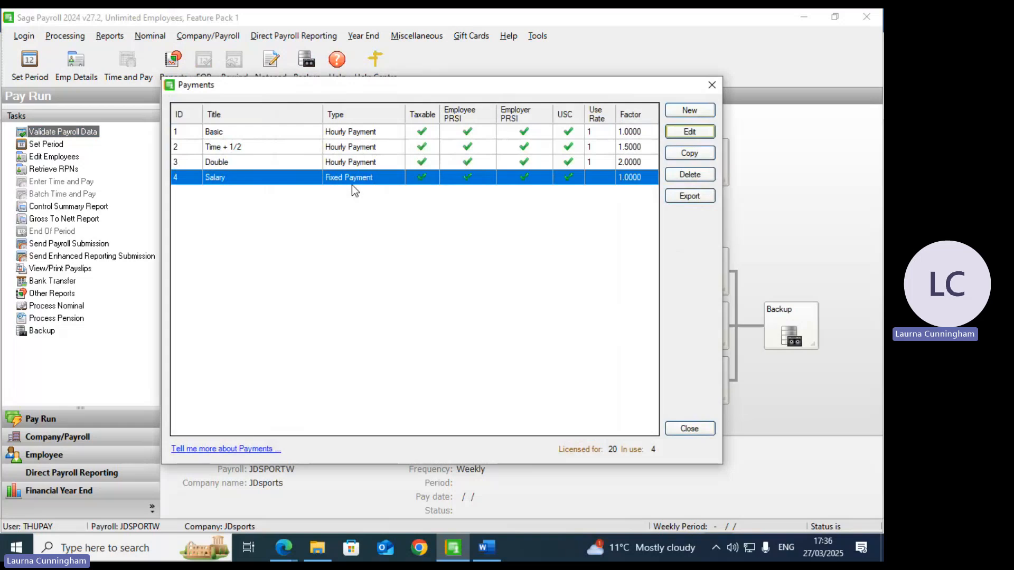
Step: Create a 'Commission' payment type: variable amount each pay period, holiday-period multiplication off
left_click(685, 111)
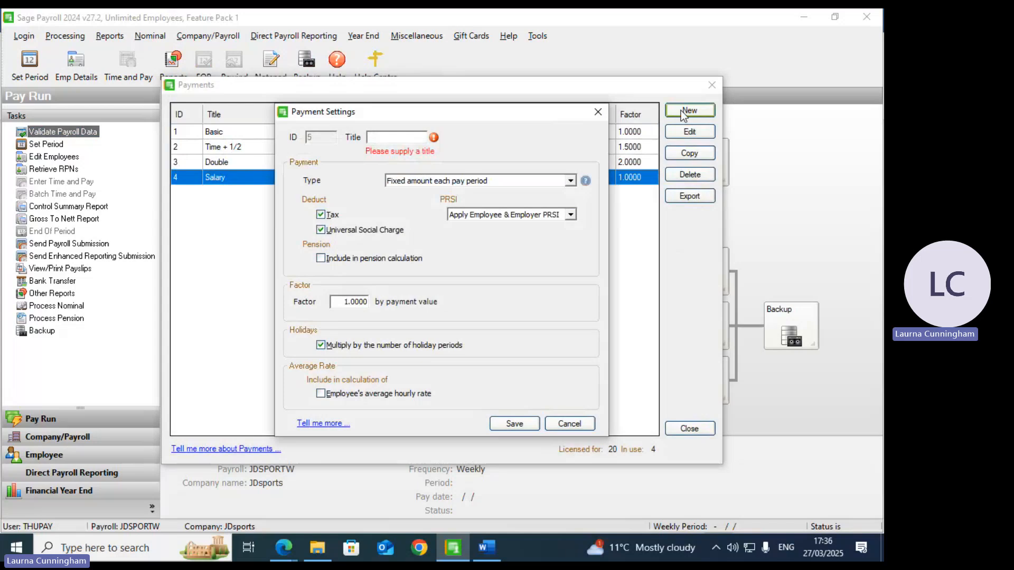
key("Tab")
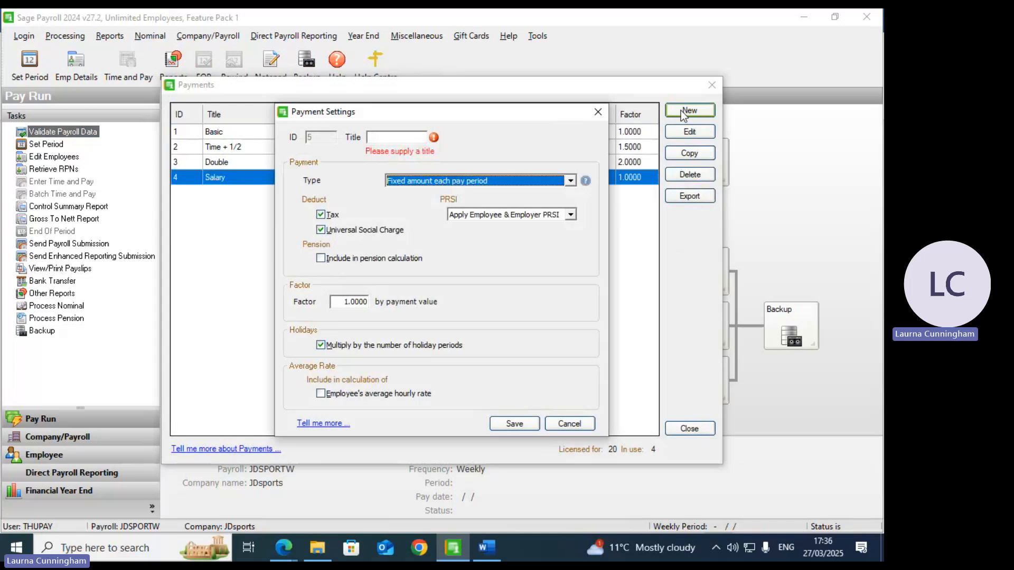
left_click(391, 136)
type("c")
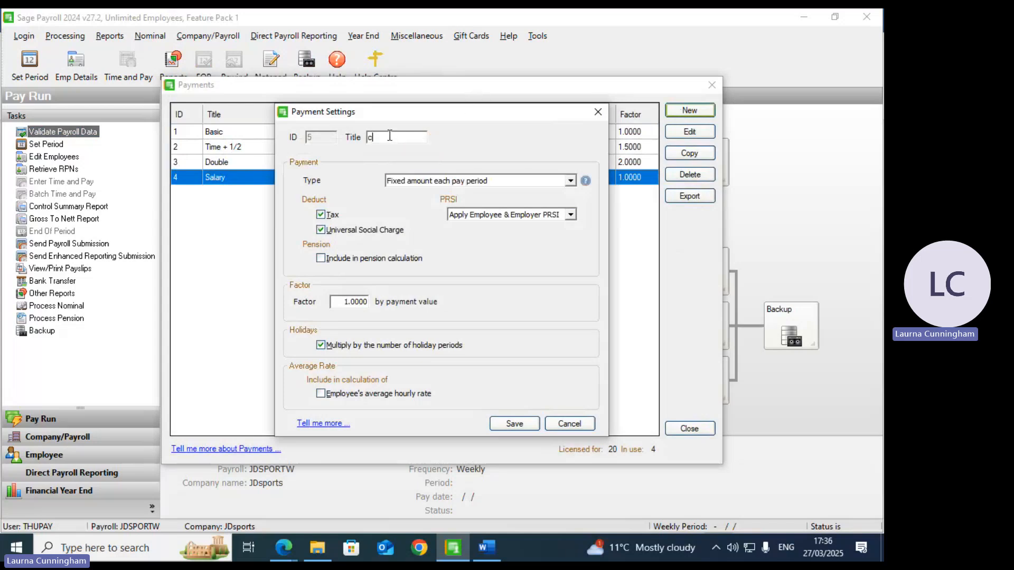
key("BackSpace")
type("Commission")
left_click(571, 181)
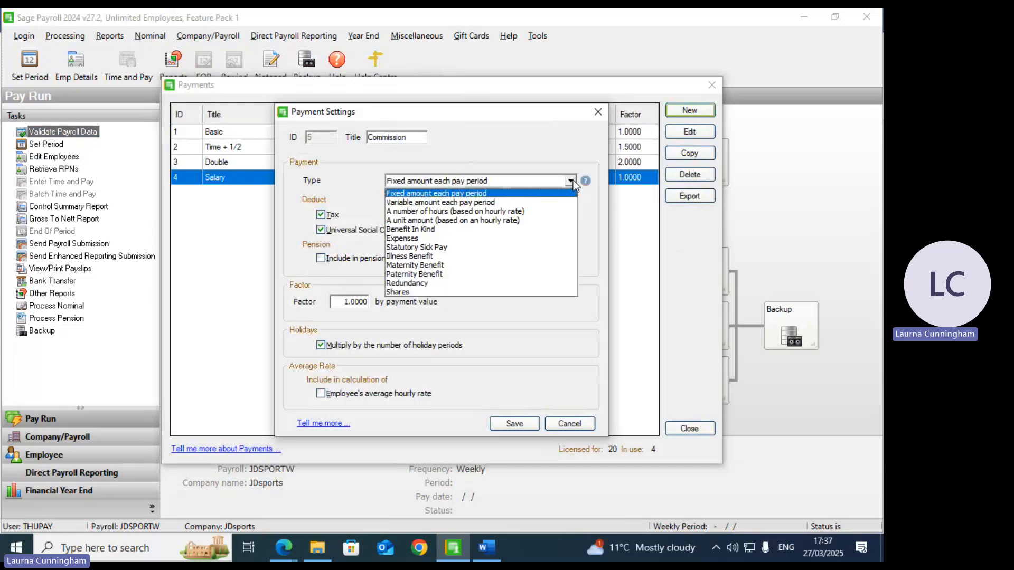
left_click(474, 204)
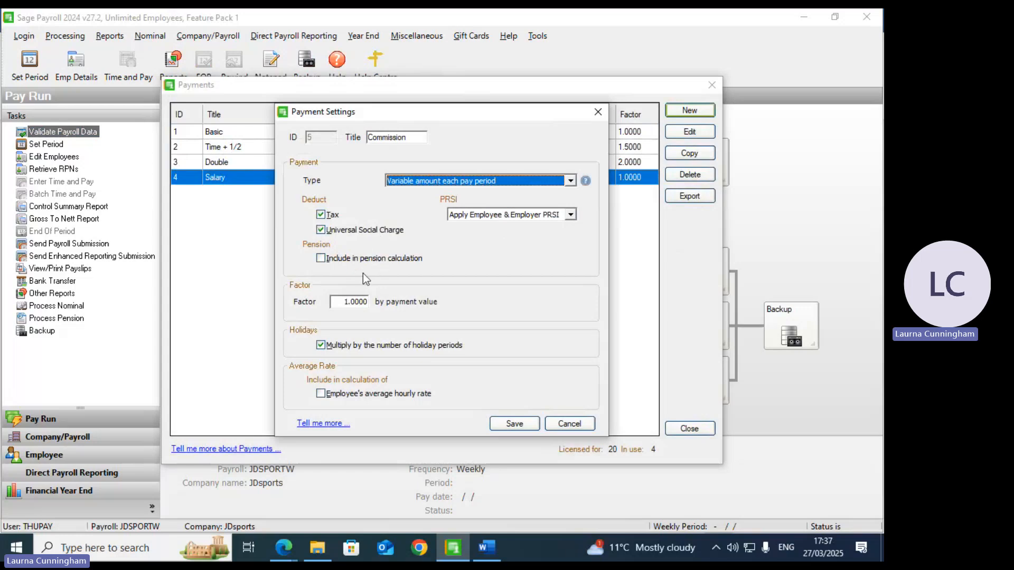
left_click(321, 345)
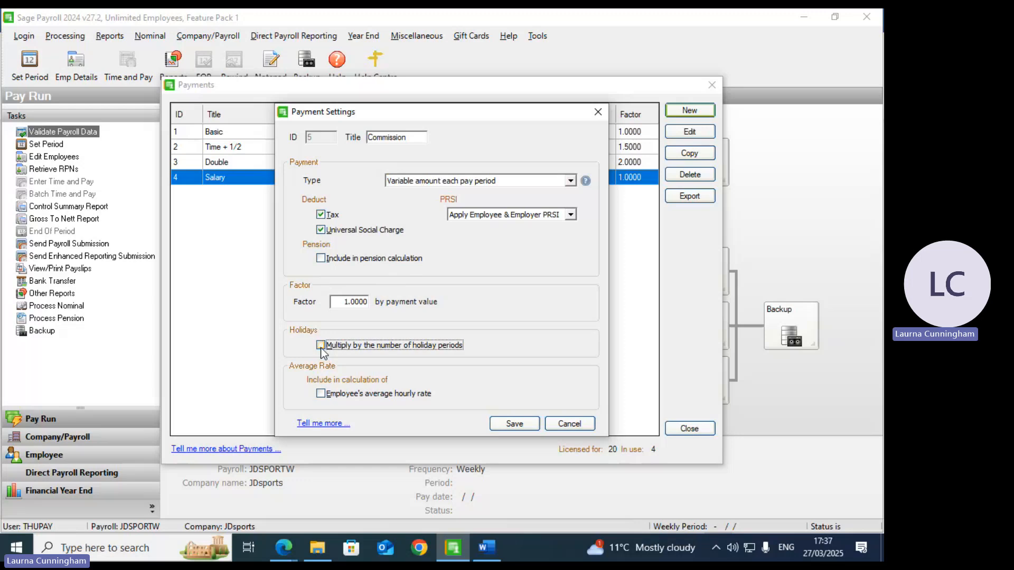
left_click(510, 425)
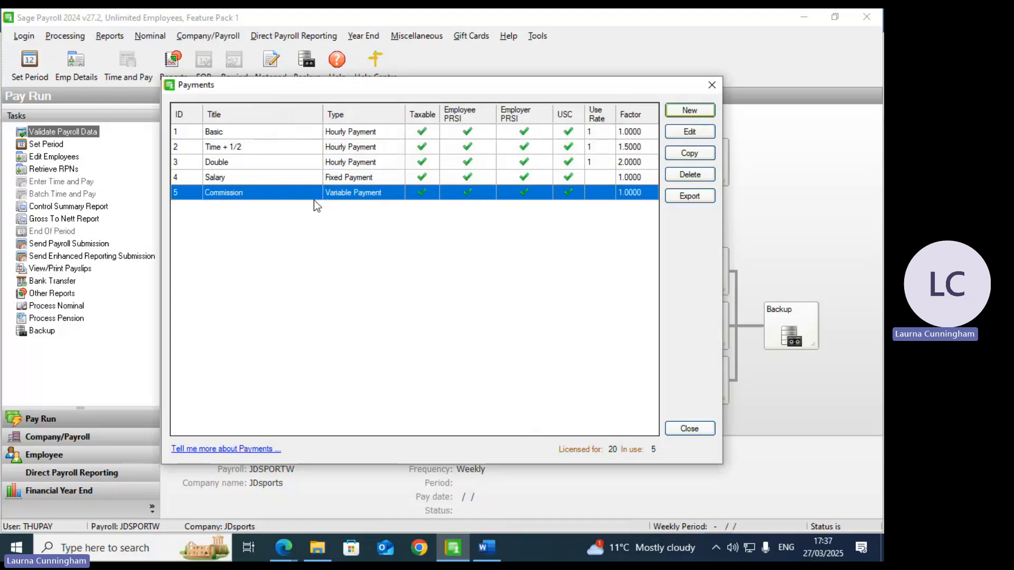
Step: Create a 'bonus' payment type as a variable amount each period, without holiday-period multiplication
left_click(690, 110)
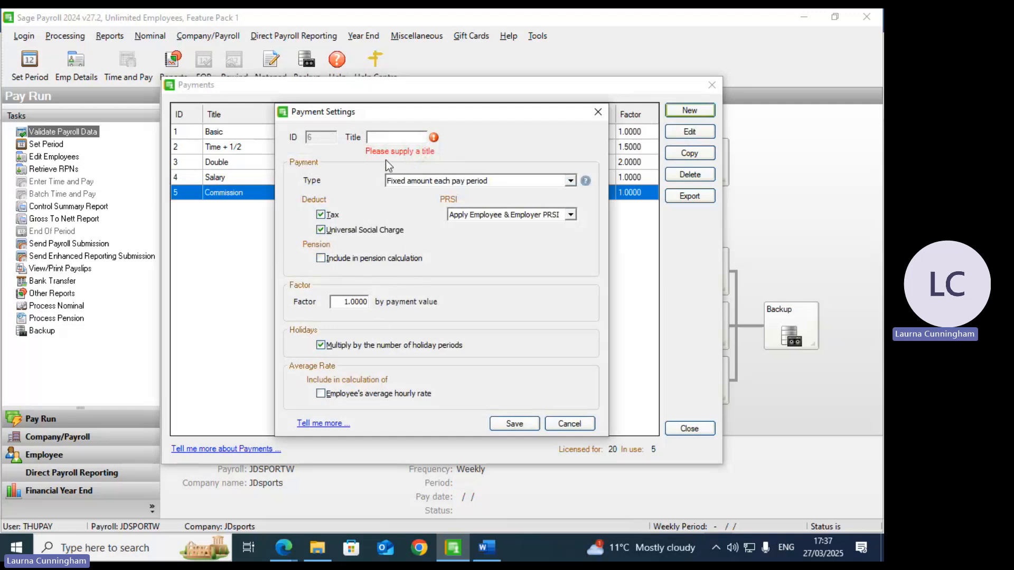
type("bonus")
left_click(570, 182)
left_click(462, 203)
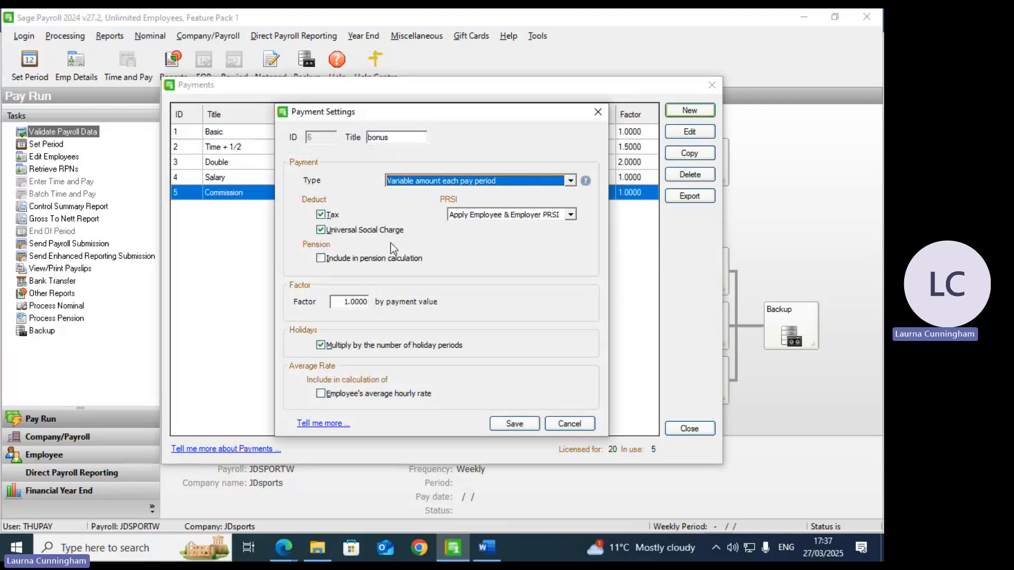
left_click(385, 349)
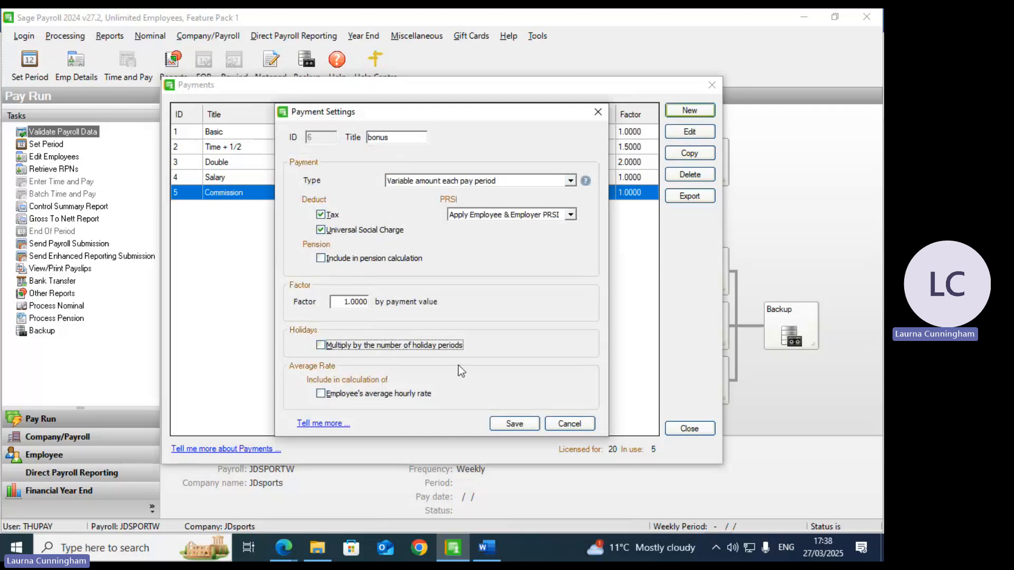
left_click(517, 427)
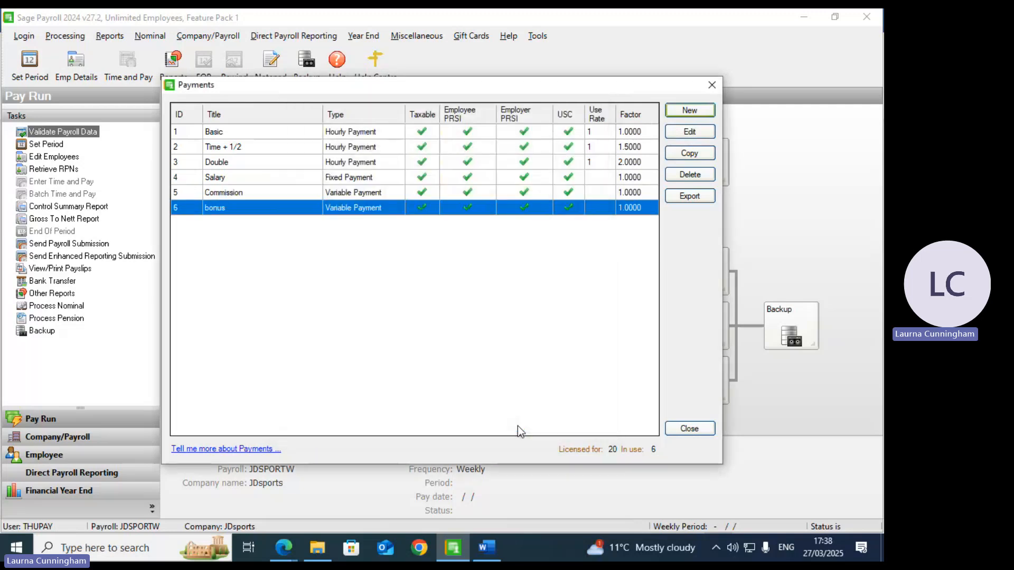
Step: Create a variable 'expenses' payment with no tax, USC, PRSI or holiday multiplication, and close Payments
left_click(689, 115)
type("exp")
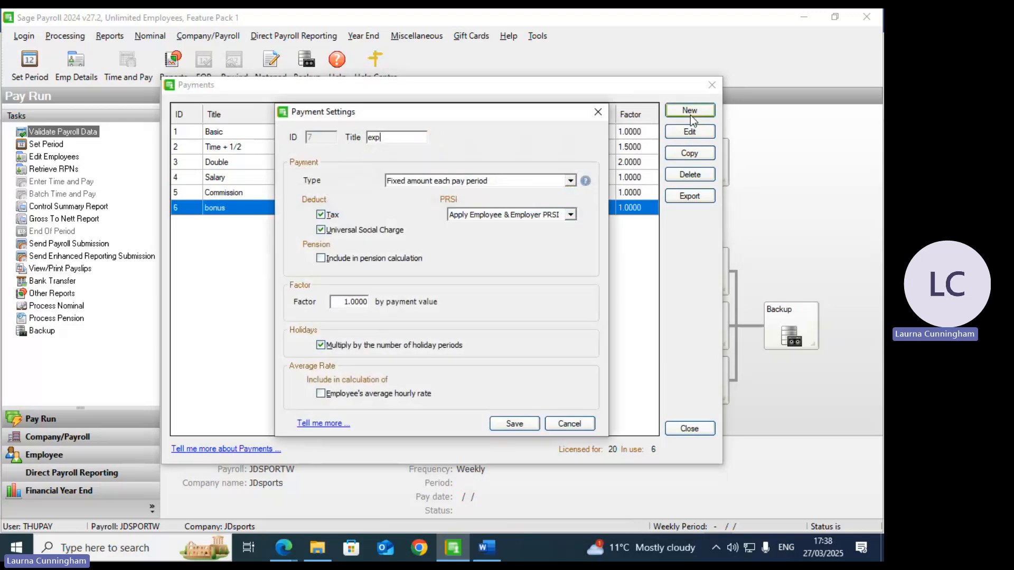
type("enses")
left_click(571, 182)
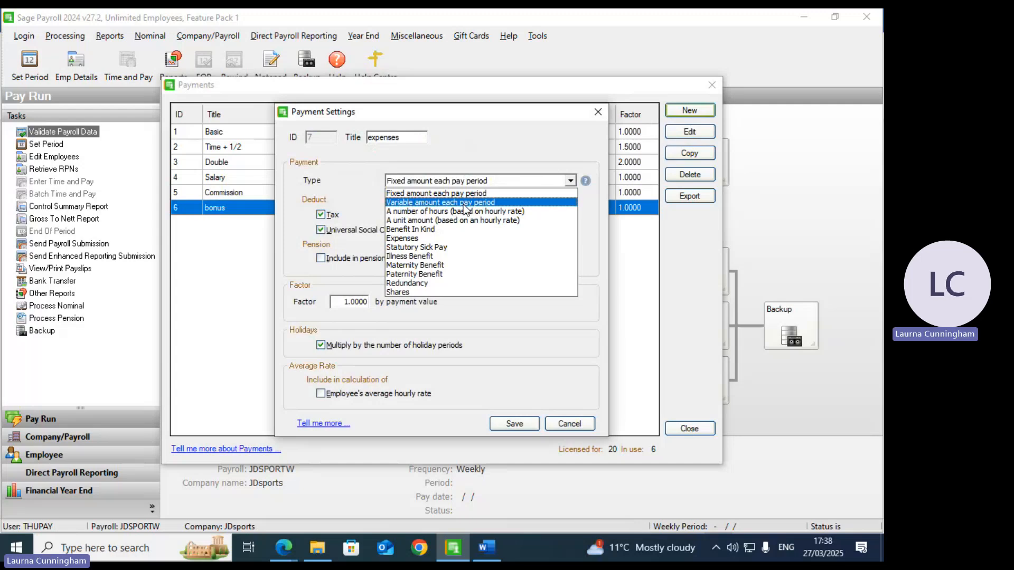
left_click(464, 204)
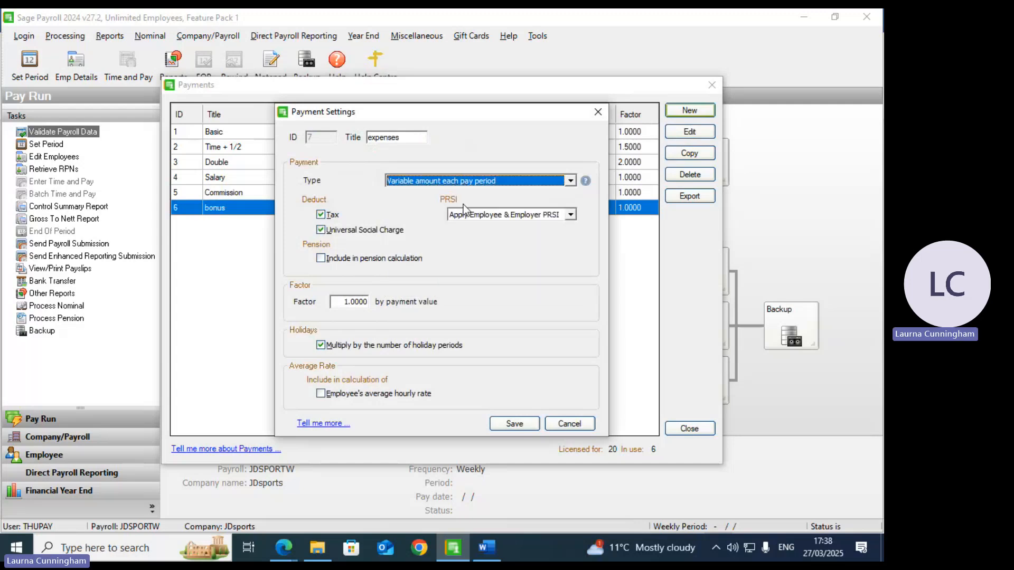
left_click(330, 216)
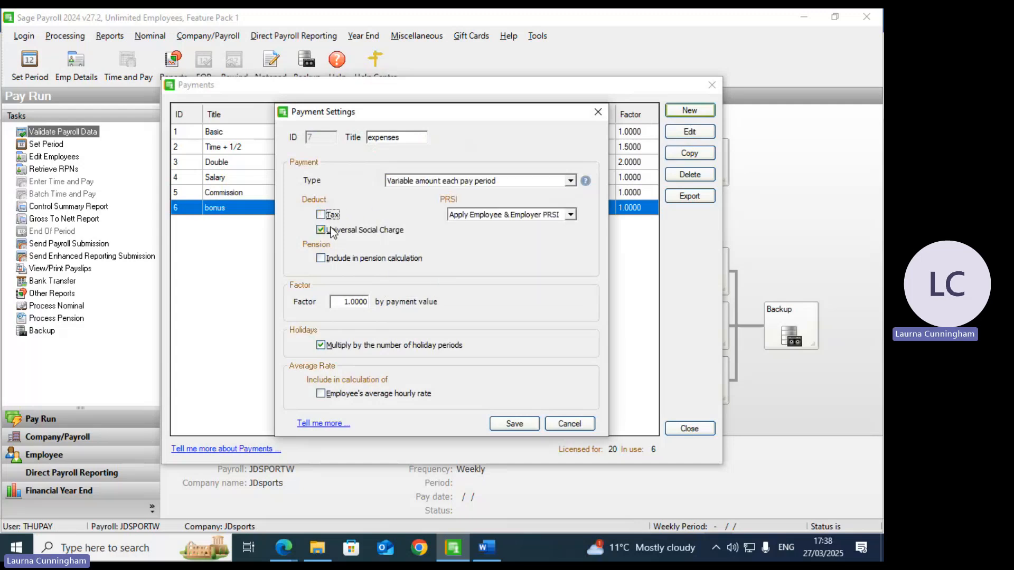
left_click(332, 232)
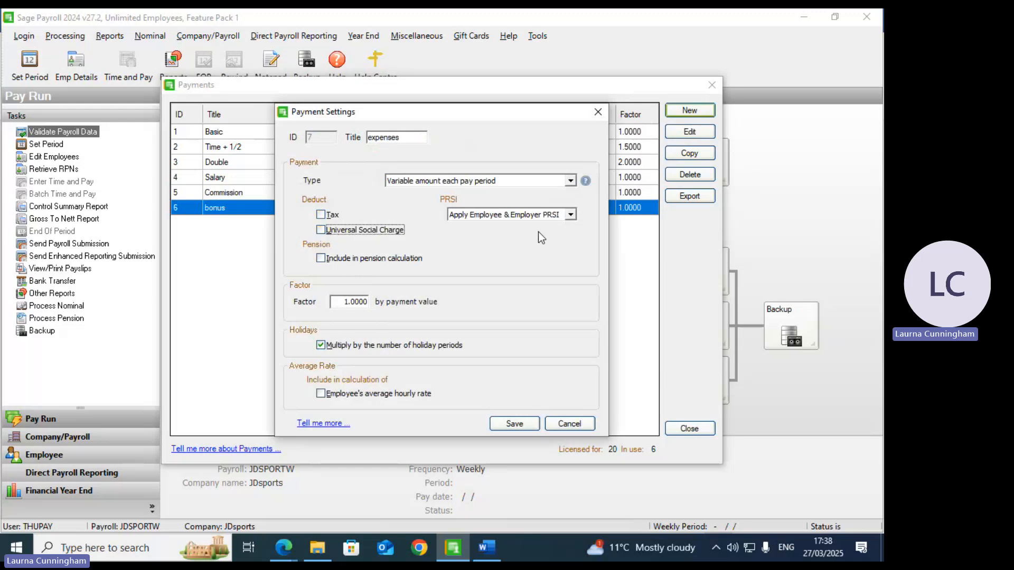
left_click(571, 215)
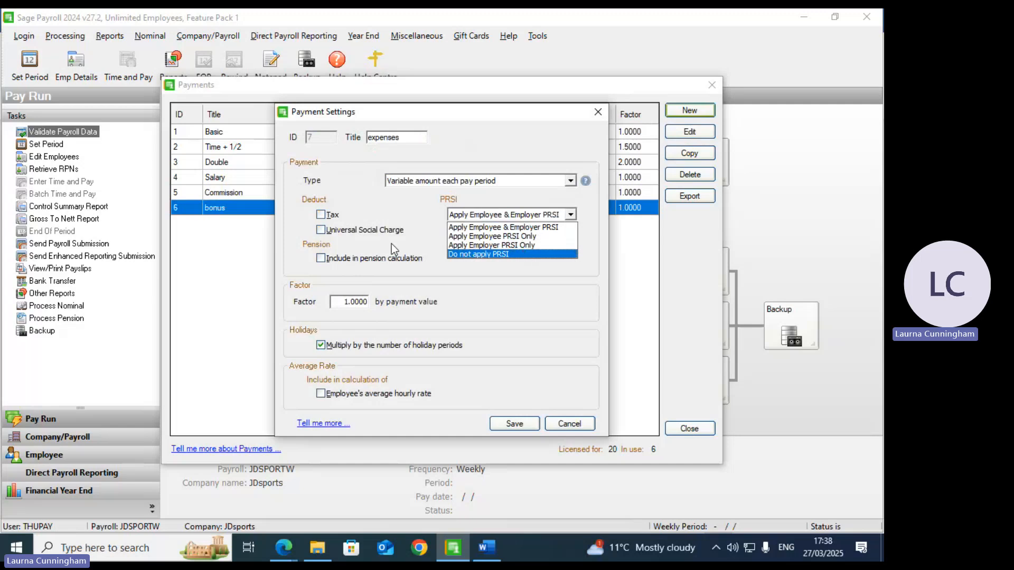
left_click(459, 254)
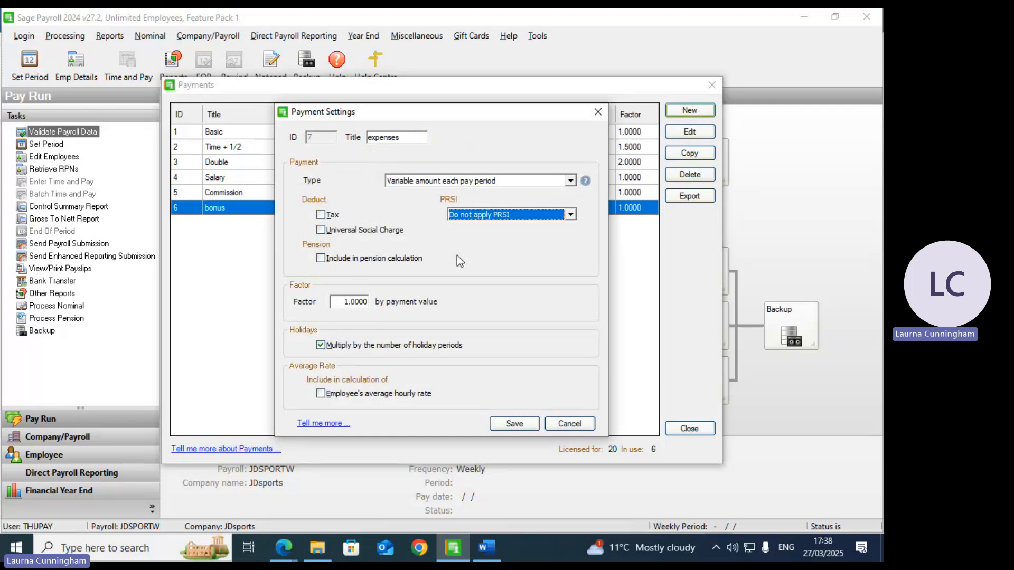
left_click(321, 345)
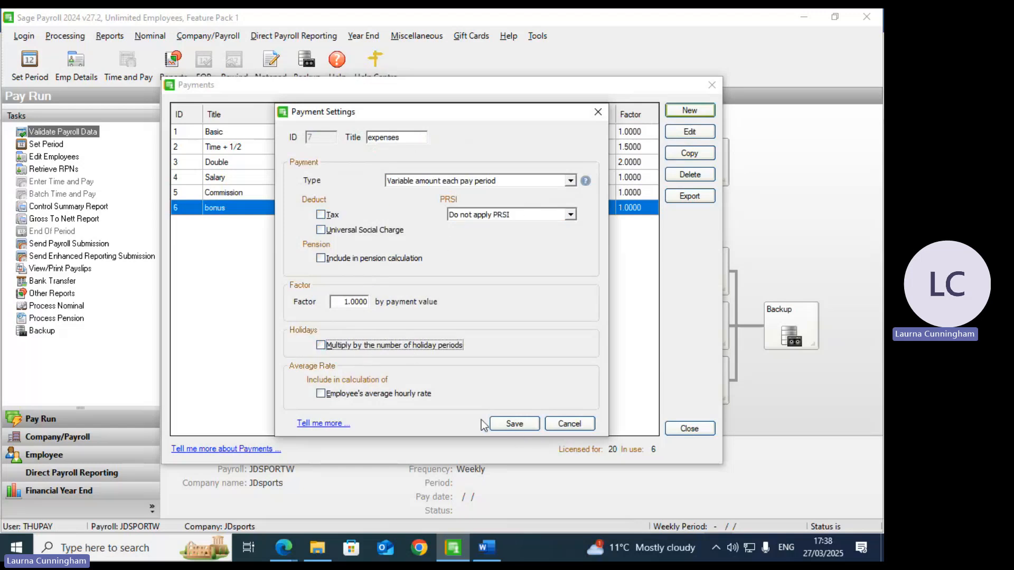
left_click(517, 426)
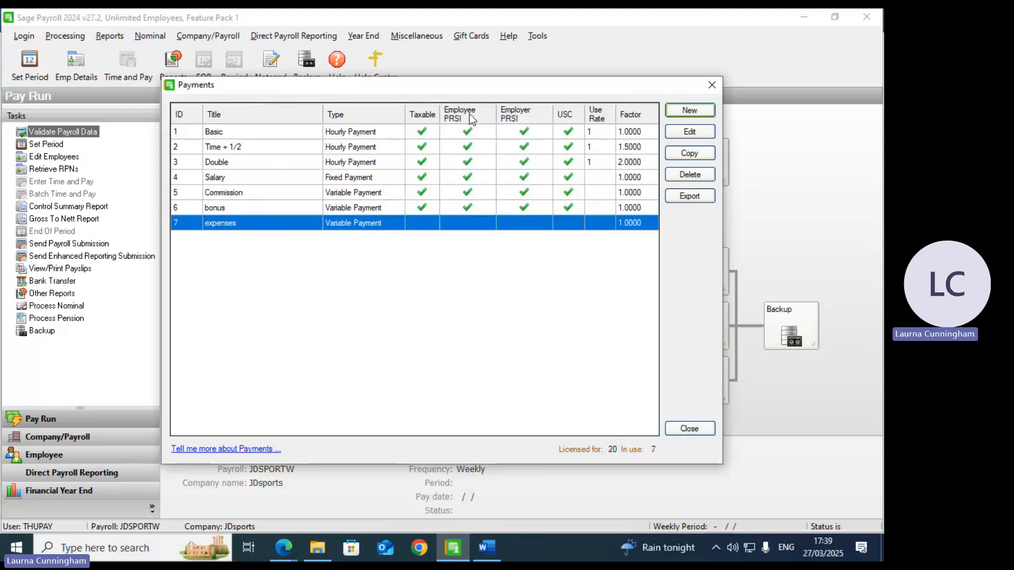
left_click(706, 430)
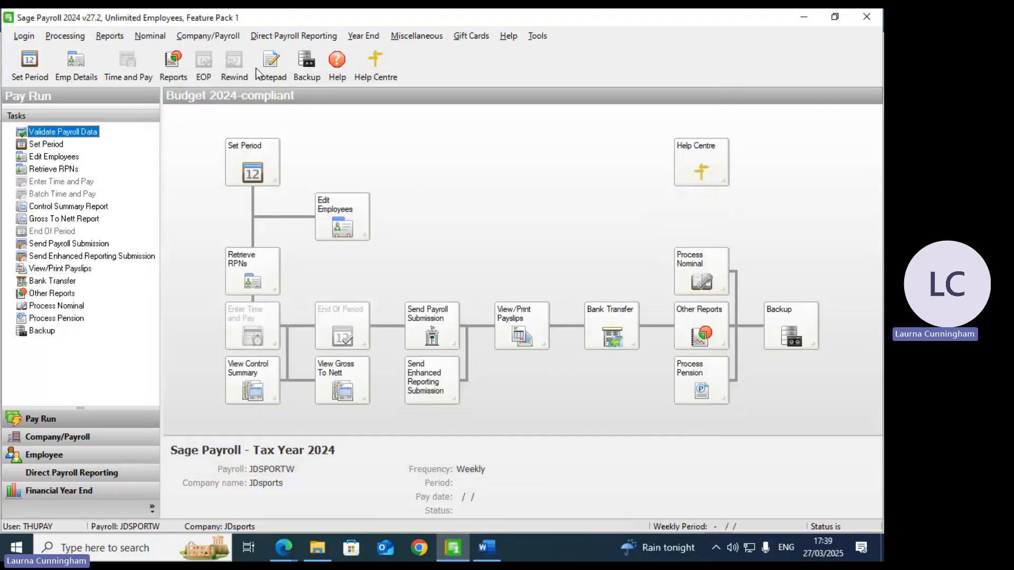
Step: Create a 'savings' deduction of type Nett (After Tax, PRSI & USC) with sub-type Standard
left_click(223, 38)
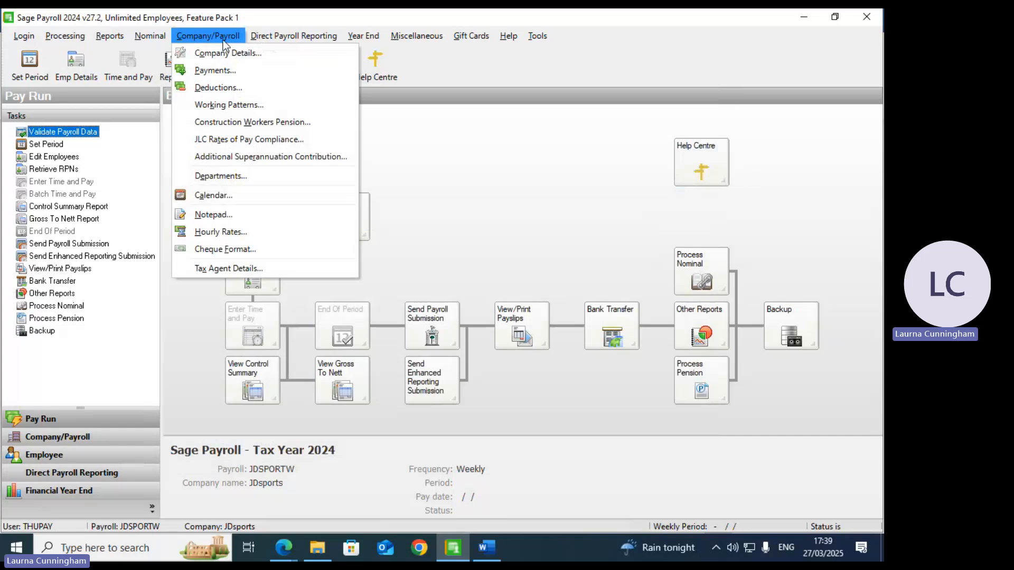
left_click(220, 88)
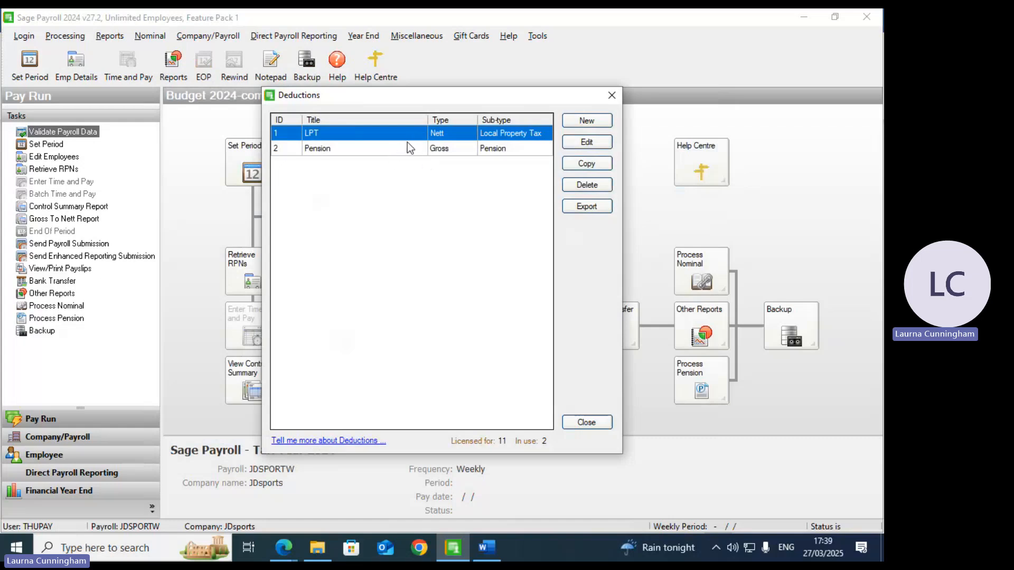
left_click(591, 124)
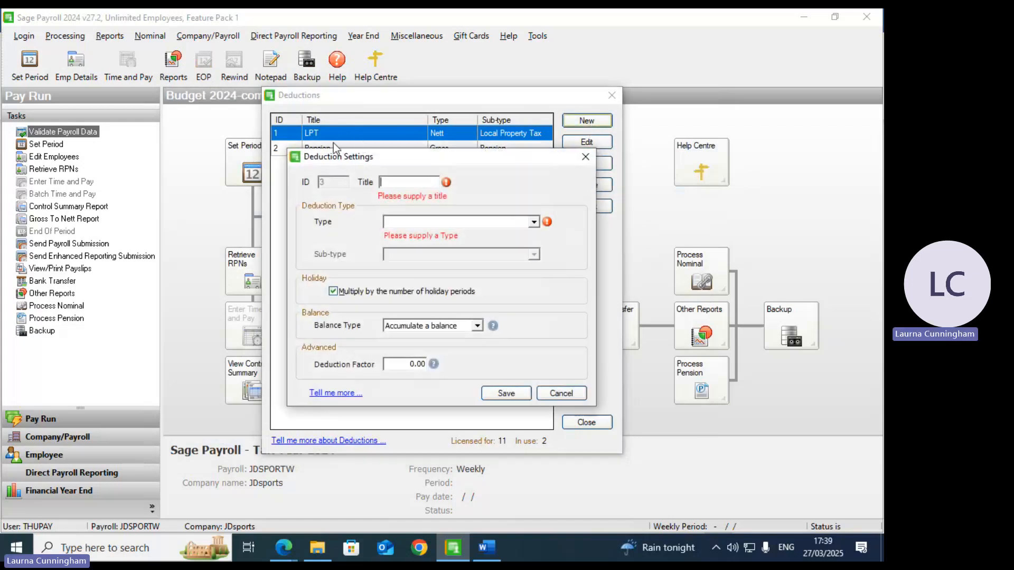
type("savings")
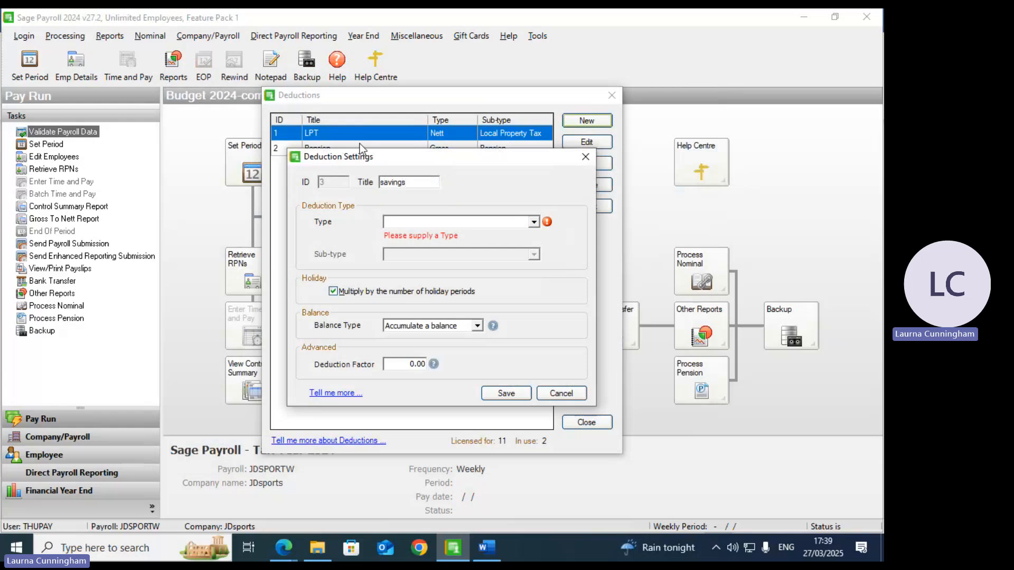
left_click(535, 223)
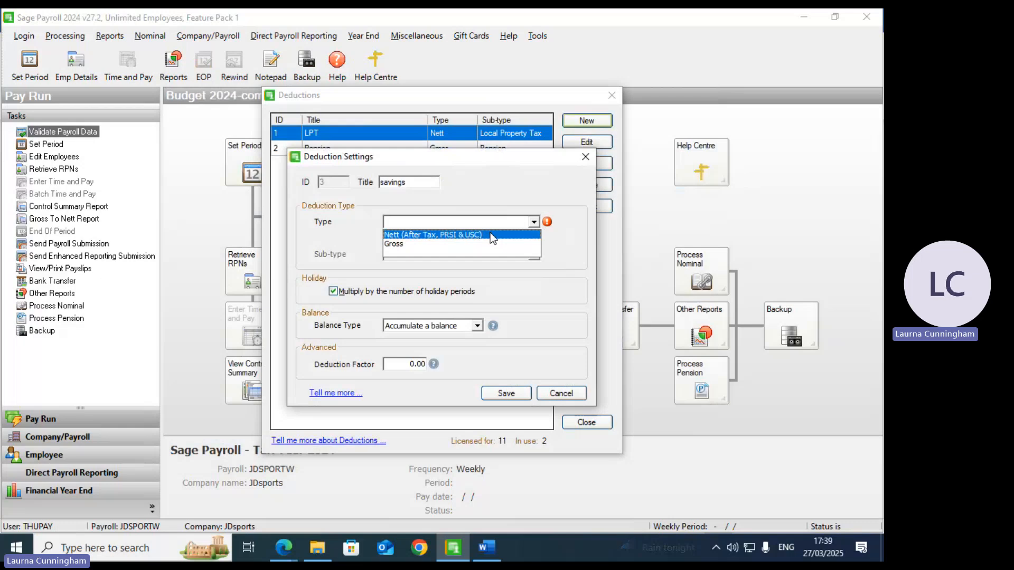
left_click(490, 234)
left_click(534, 242)
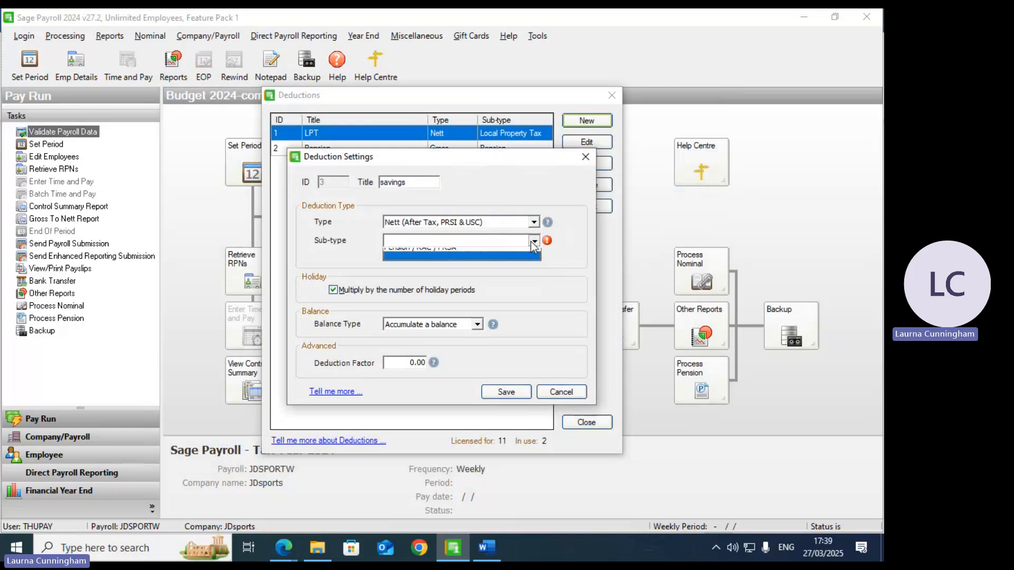
left_click(423, 254)
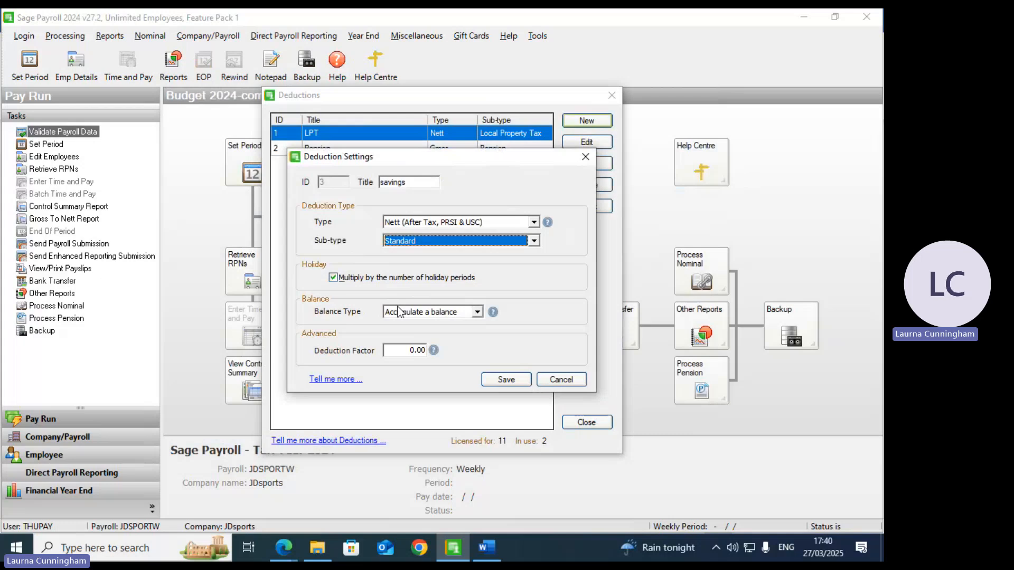
left_click(495, 380)
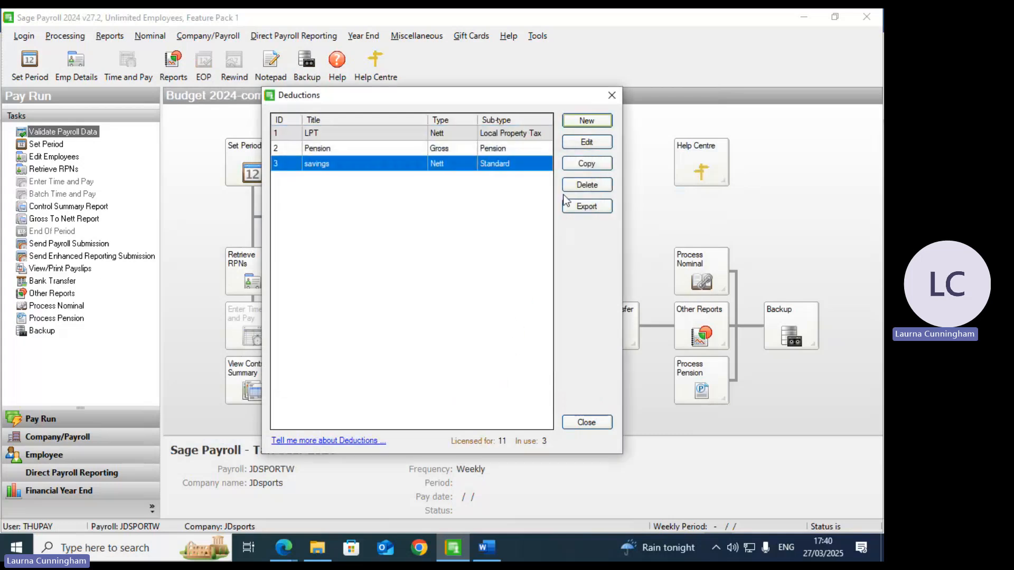
Step: Add a 'social' deduction of type Nett with sub-type Standard
left_click(581, 123)
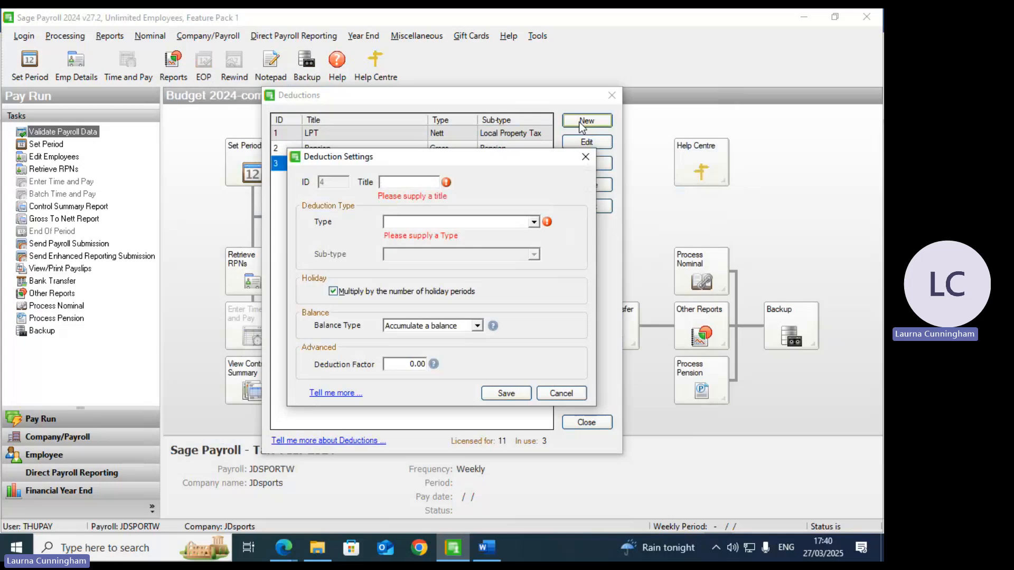
type("social")
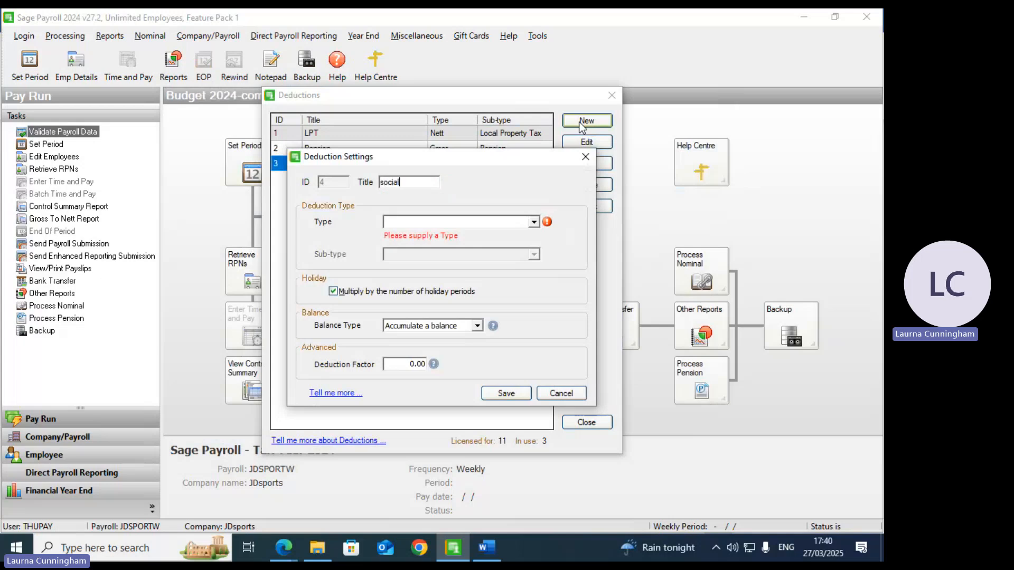
key("Tab")
left_click(533, 222)
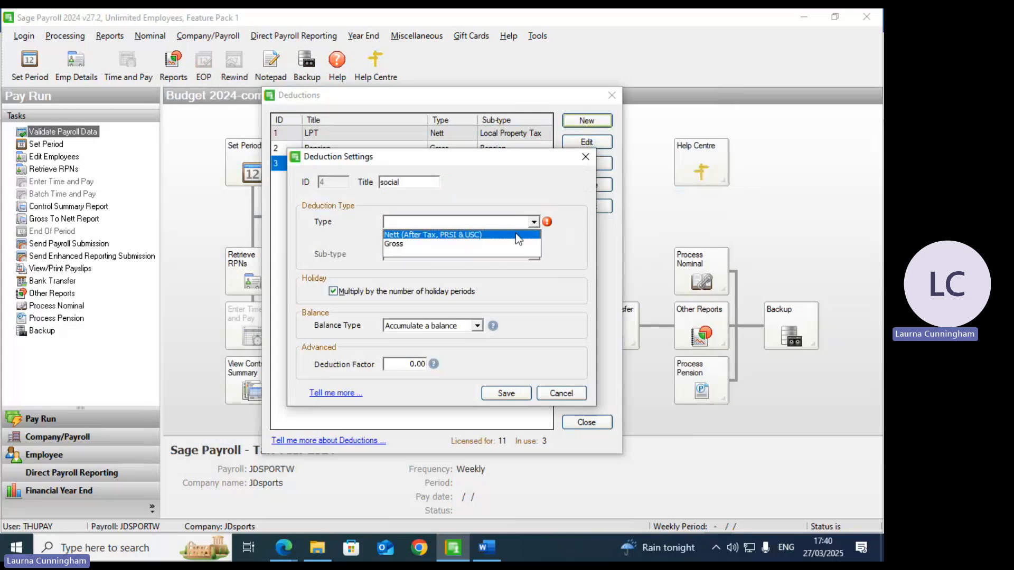
left_click(515, 235)
left_click(533, 241)
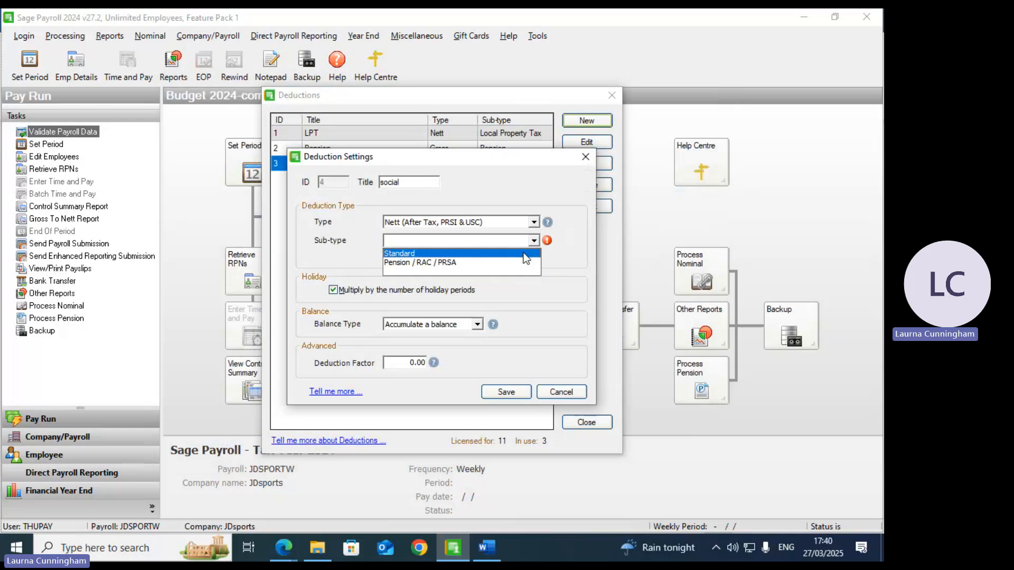
left_click(524, 254)
left_click(506, 380)
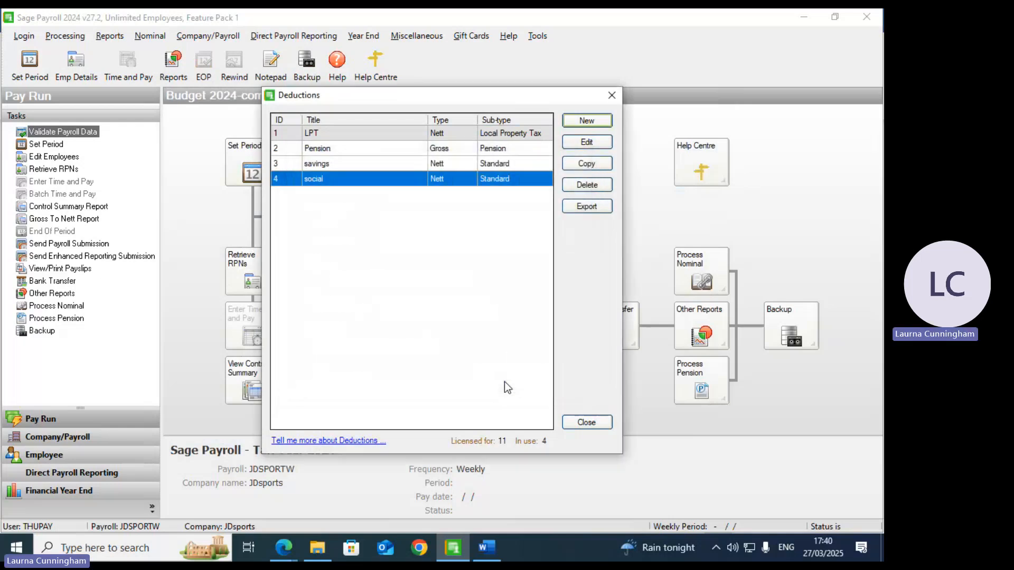
Step: Add a 'med ins' deduction of type Nett with sub-type Standard
left_click(581, 127)
type("med i")
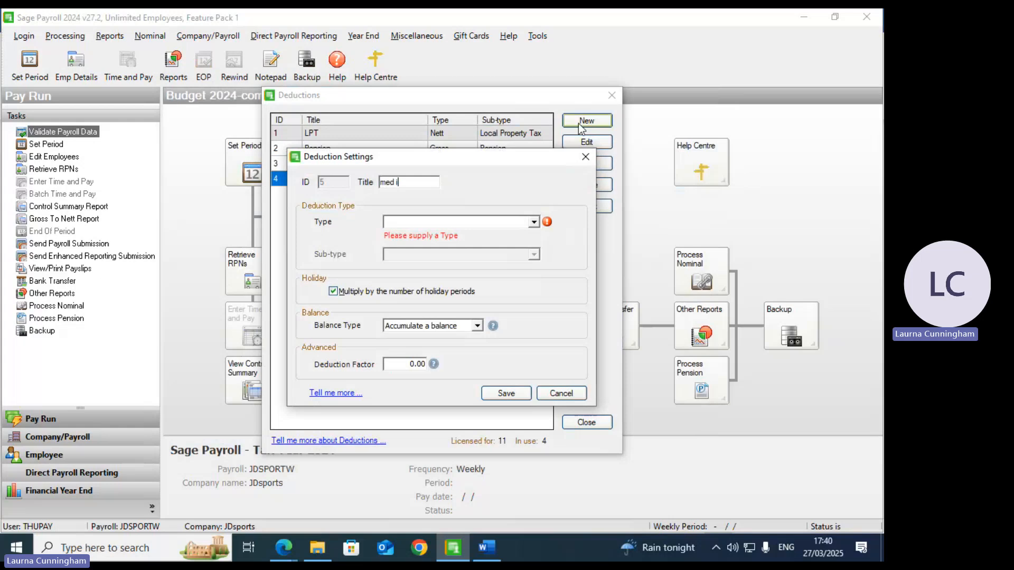
type("ns")
key("Tab")
key("n")
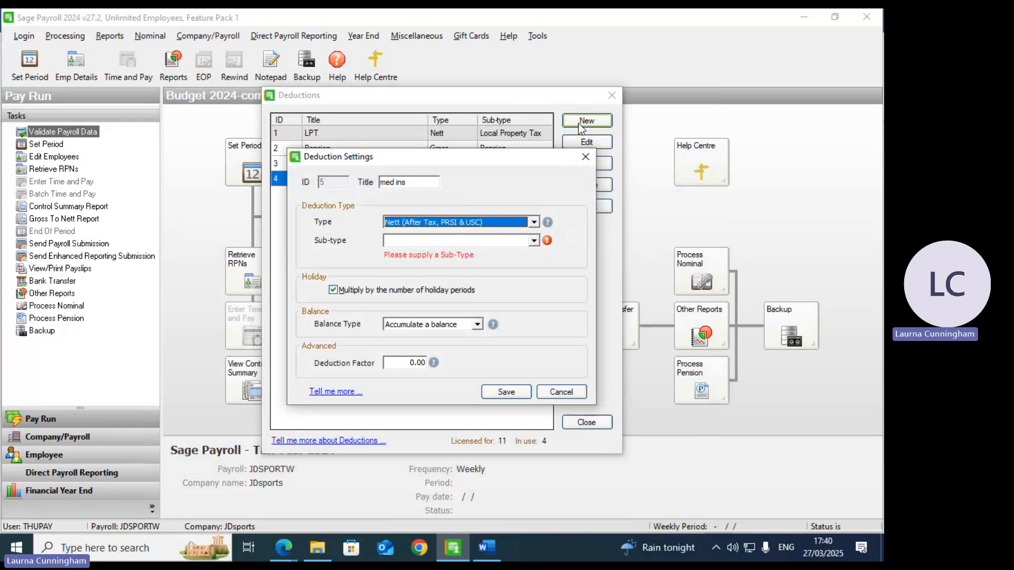
key("Tab")
key("s")
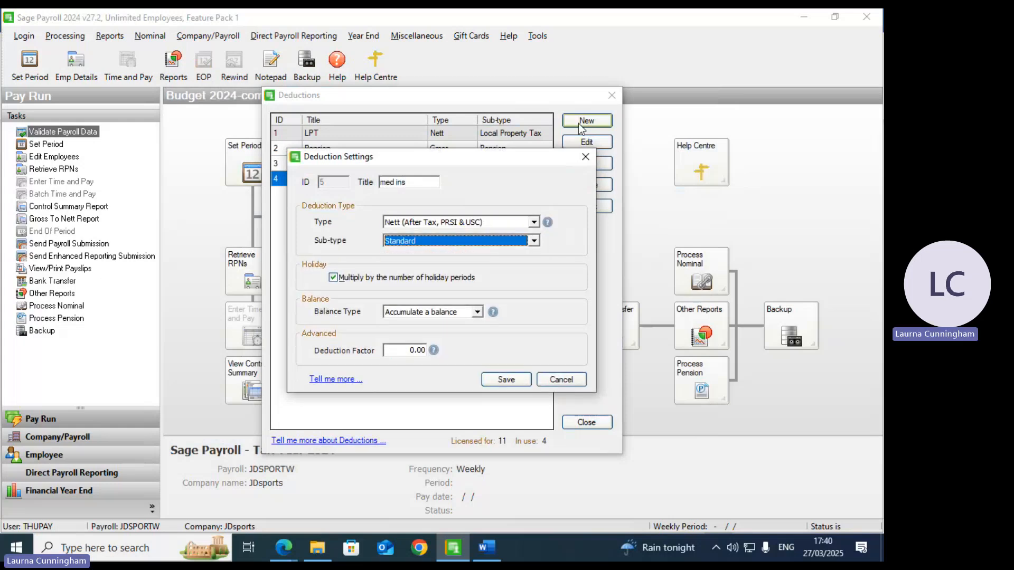
left_click(505, 380)
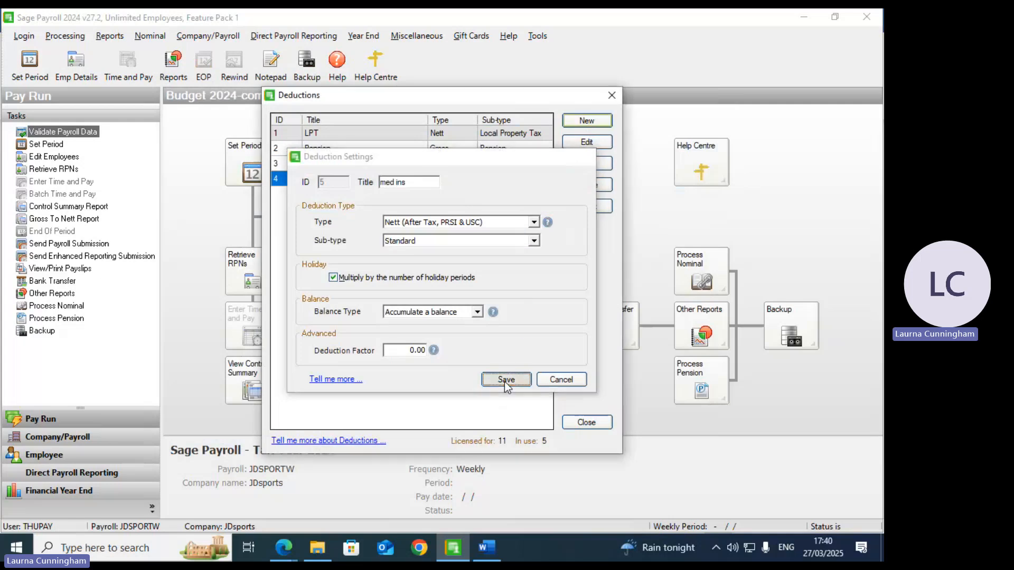
Step: Add a 'union' deduction (Nett, Standard) and close the Deductions list
left_click(584, 121)
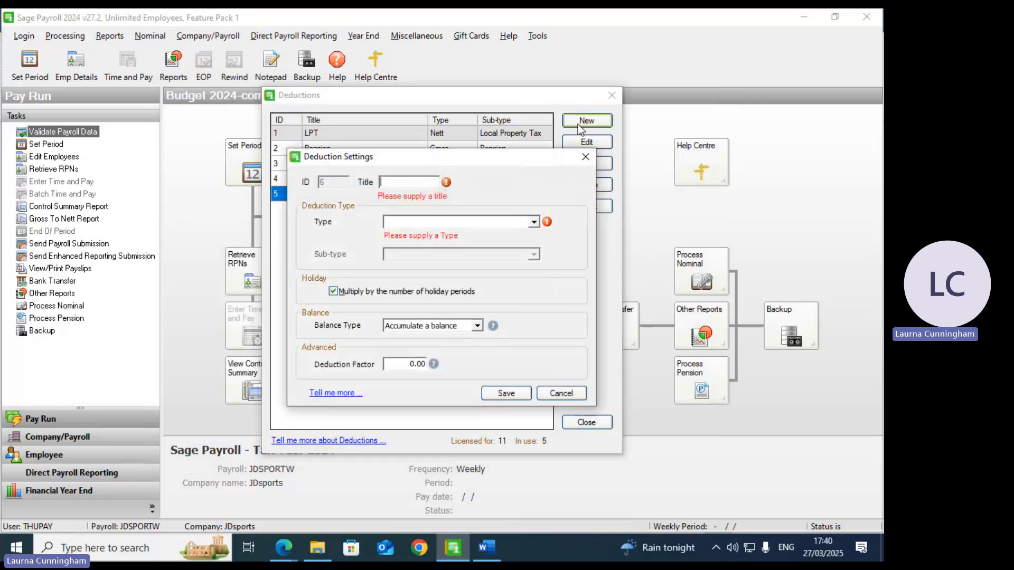
type("union")
key("Tab")
key("Down")
key("Tab")
key("Down")
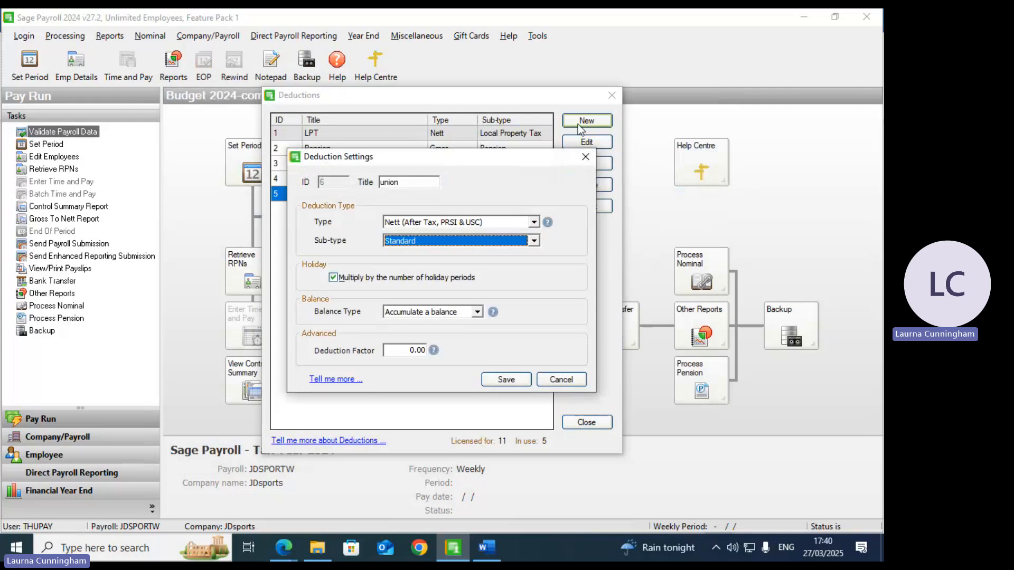
key("Tab")
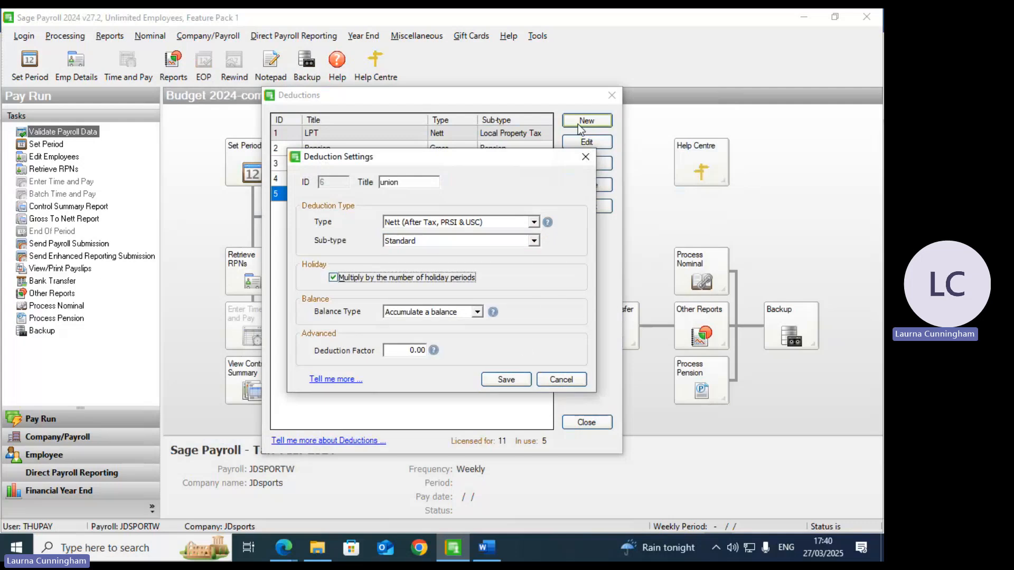
left_click(512, 380)
left_click(586, 422)
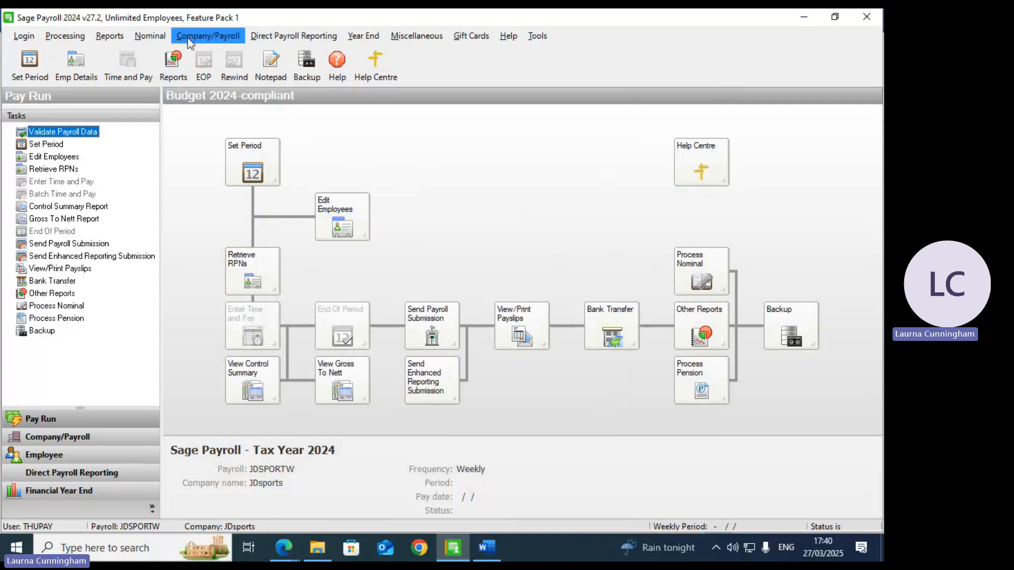
Step: Start a new payroll calendar and set its first pay date to 03/01/2025
left_click(245, 169)
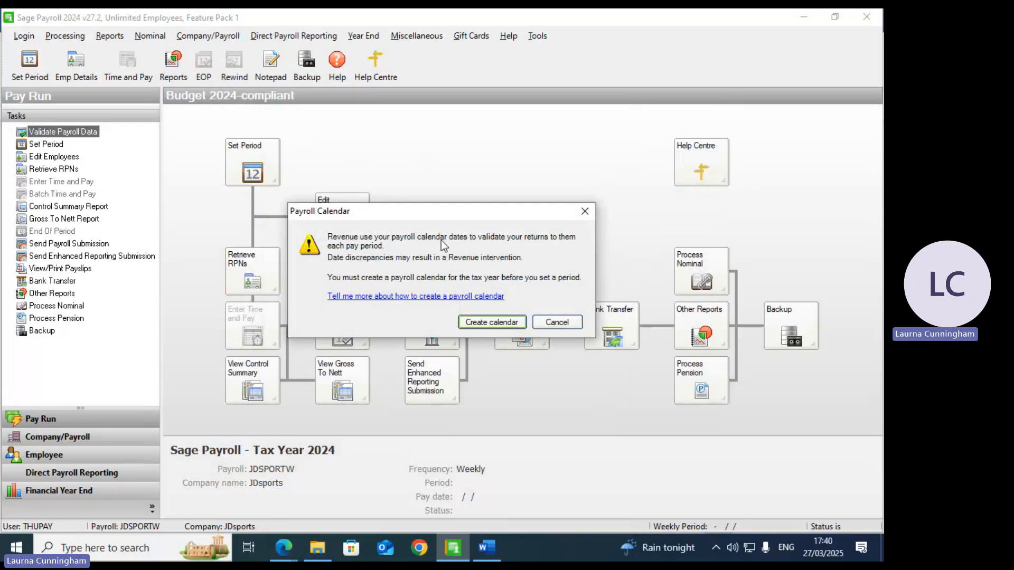
left_click(492, 323)
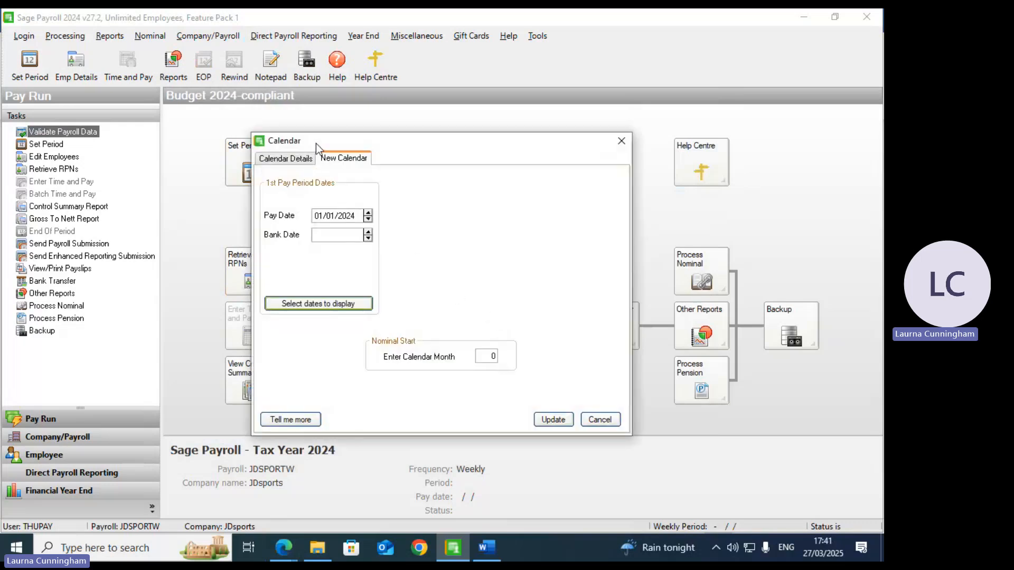
double_click(323, 216)
left_click(323, 214)
left_click(825, 546)
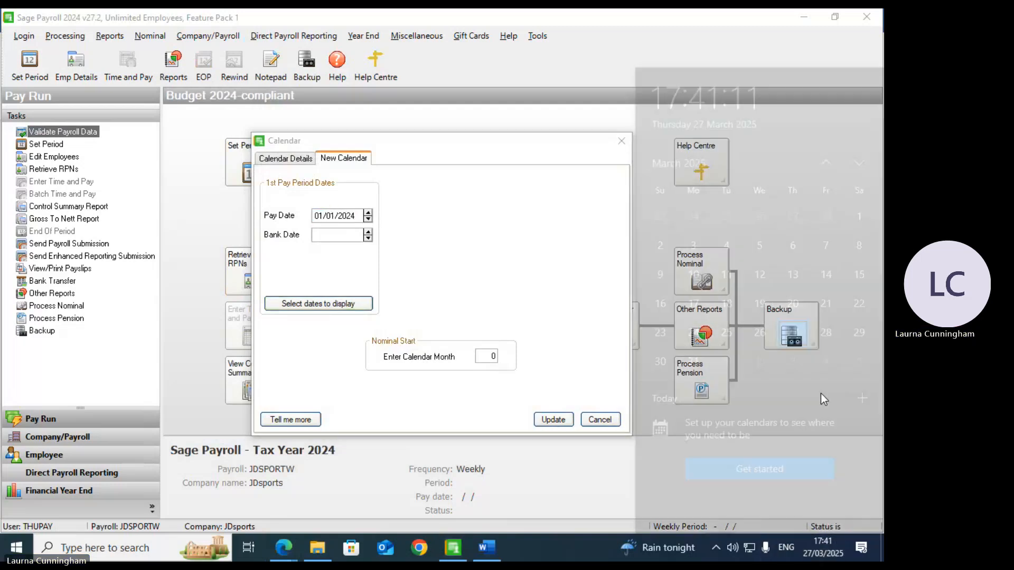
left_click(827, 121)
left_click(827, 121)
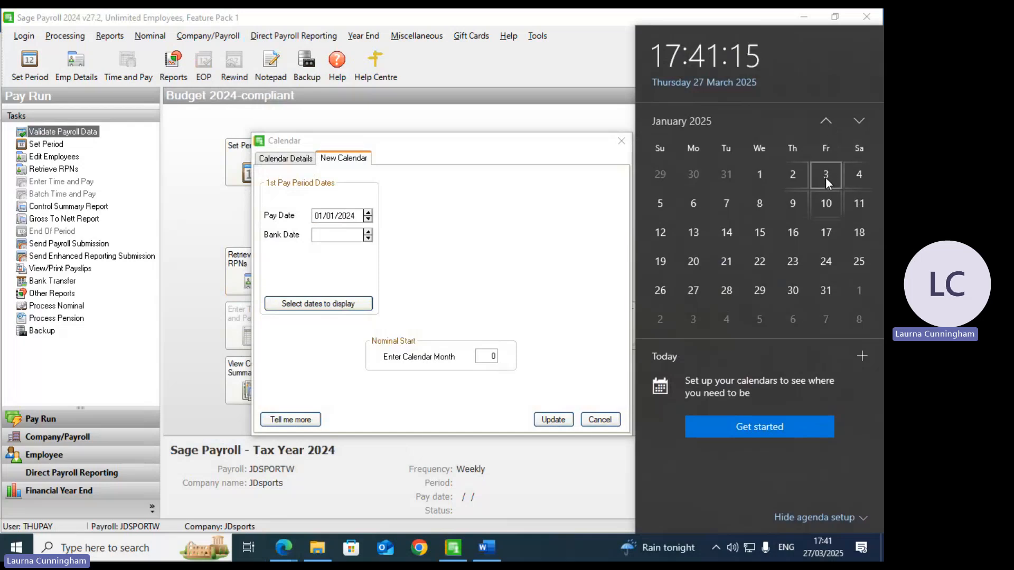
left_click(368, 213)
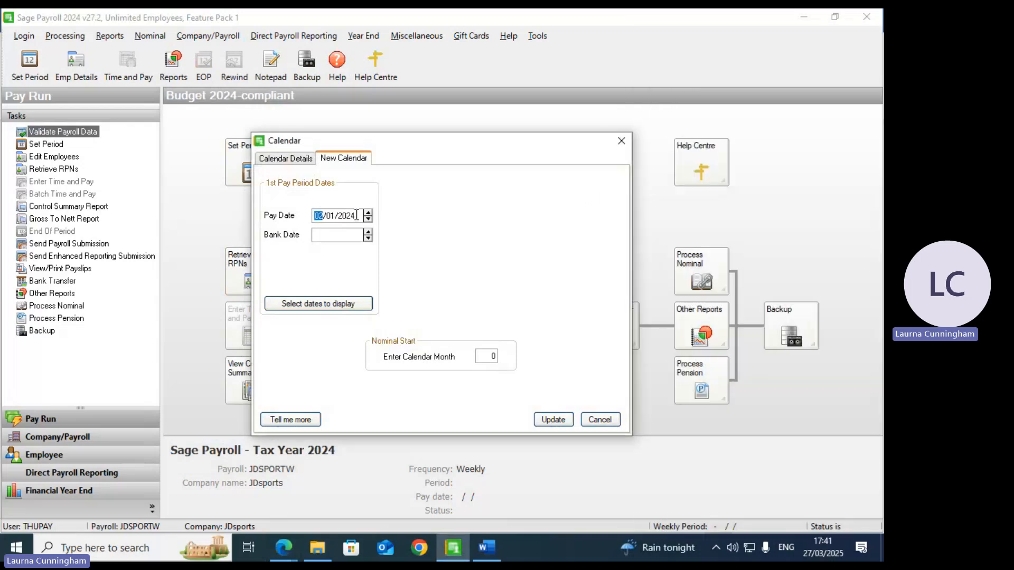
left_click(369, 213)
left_click(368, 212)
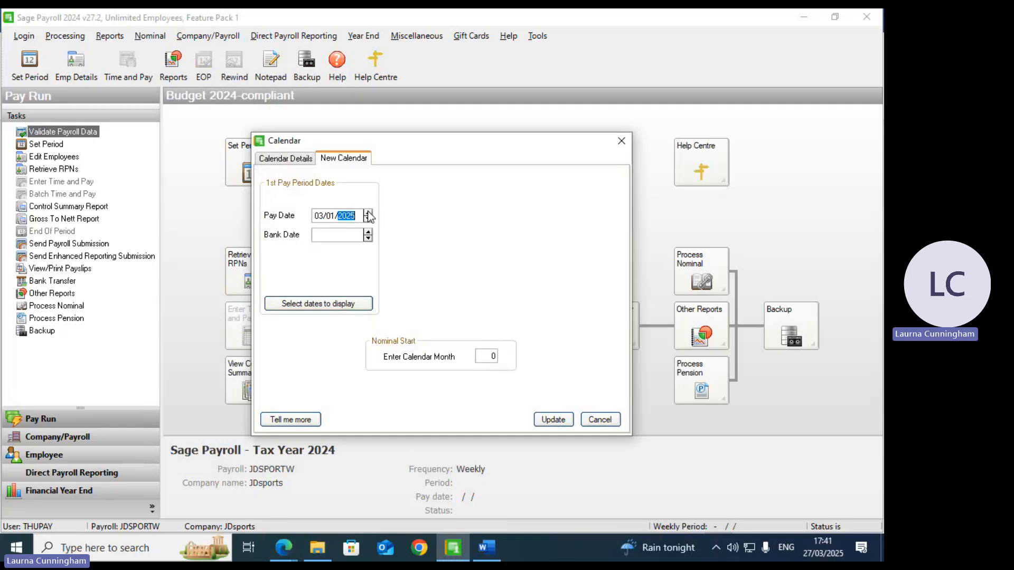
Step: Set the bank date to 03/01/2025 and generate the calendar, dismissing the outside-tax-year error
left_click(337, 236)
type("03/01/2025")
key("Tab")
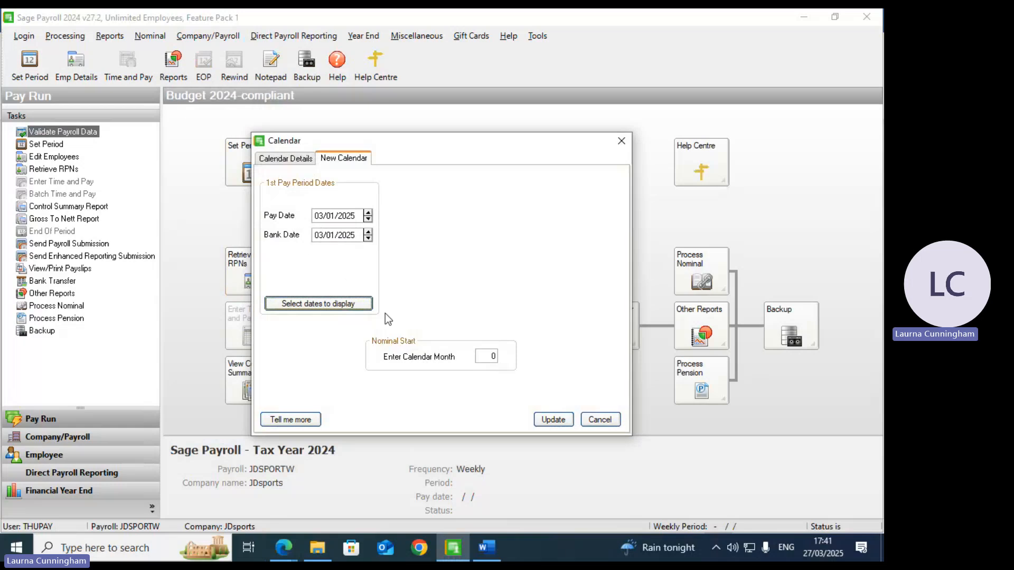
left_click(563, 421)
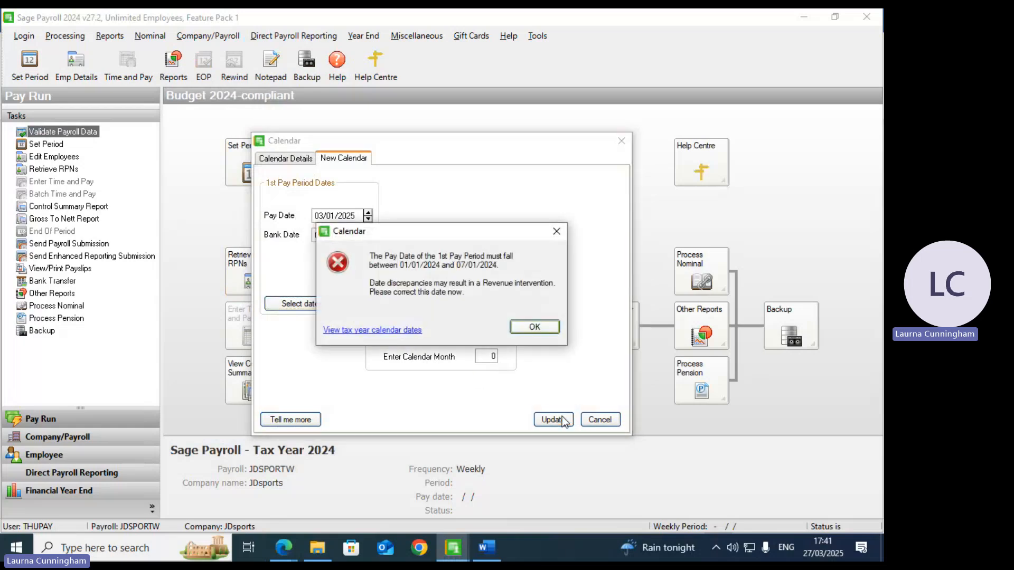
left_click(523, 323)
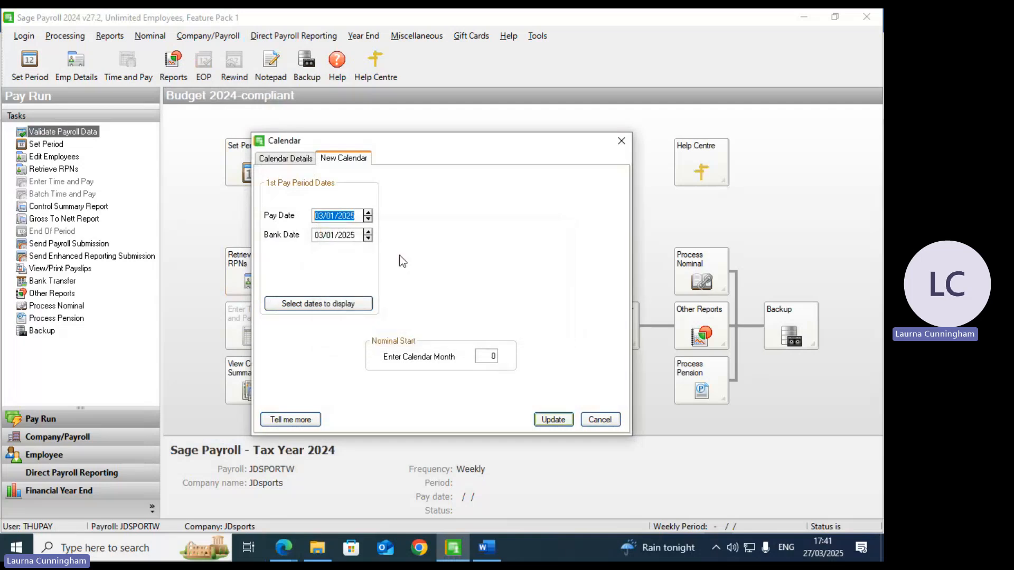
left_click(285, 163)
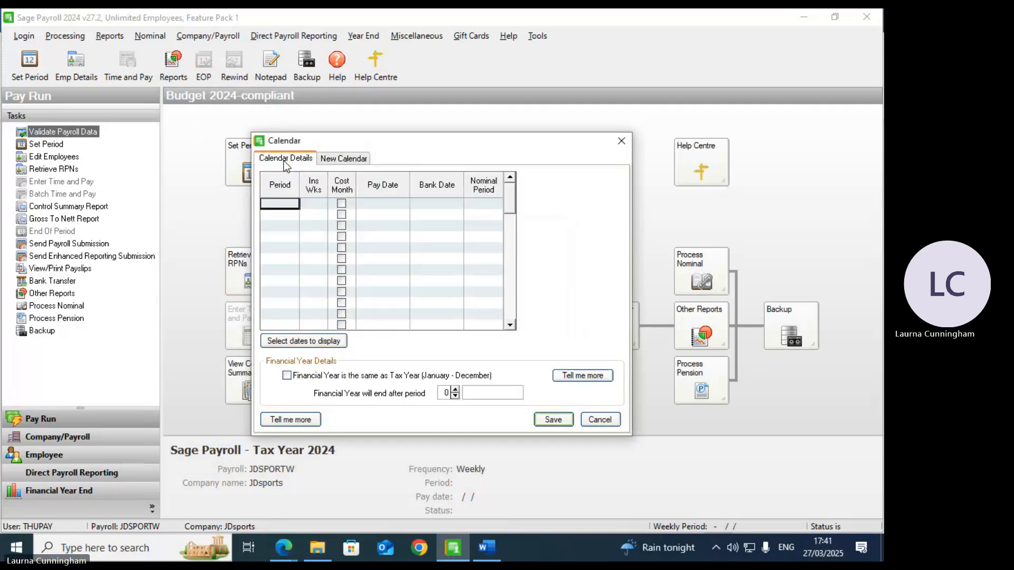
Step: Make the financial year the same as the tax year and adjust the financial year end period
left_click(299, 377)
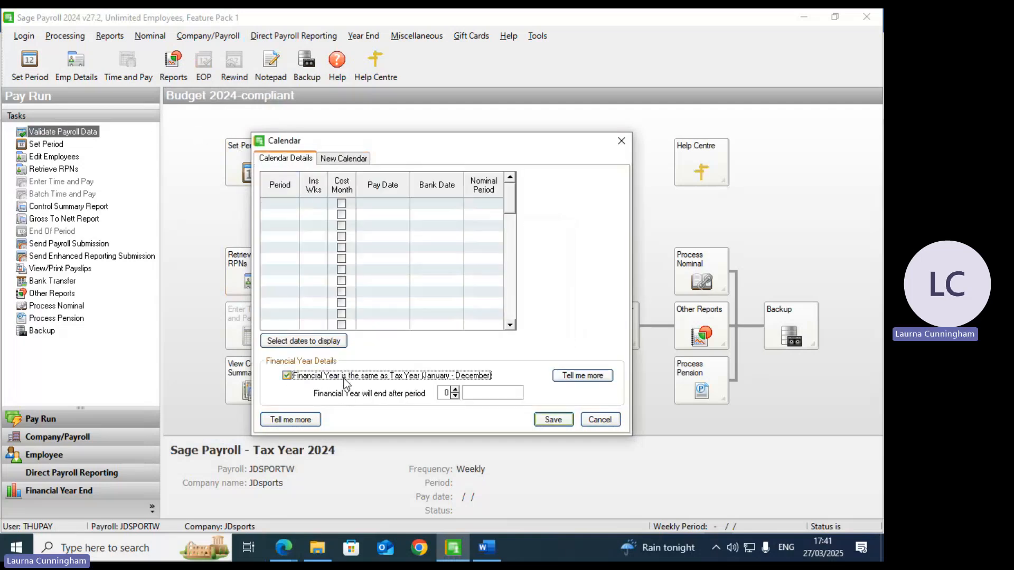
left_click(456, 391)
left_click(455, 391)
left_click(455, 391)
left_click(456, 391)
left_click(456, 391)
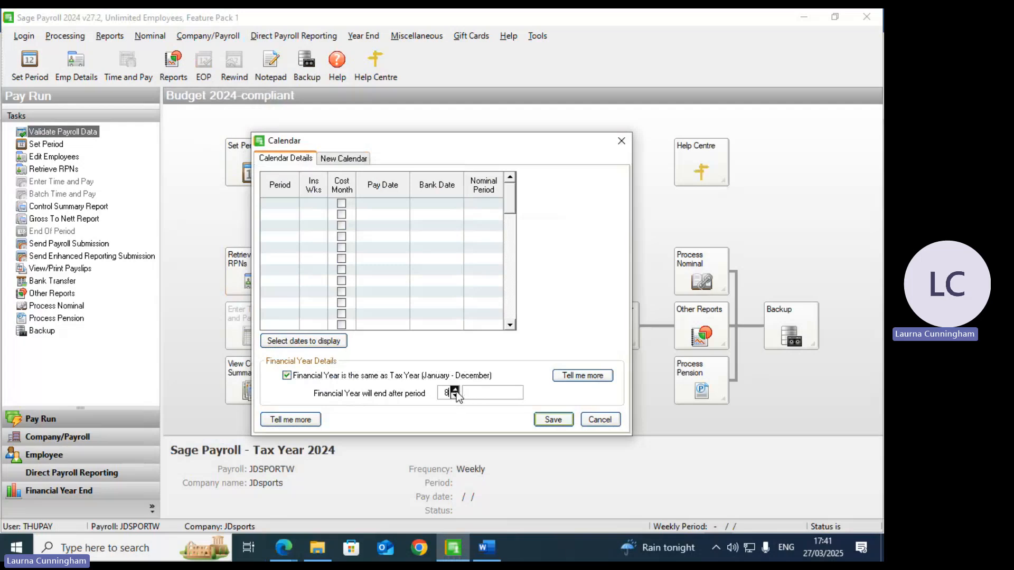
left_click(455, 390)
double_click(456, 391)
left_click(456, 390)
left_click(455, 391)
key("Tab")
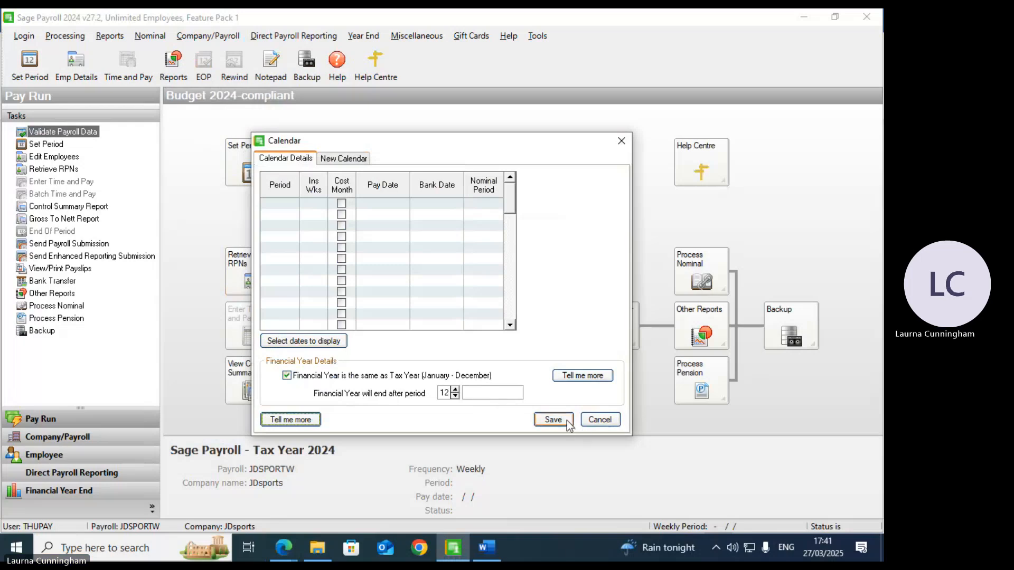
Step: Change the first pay and bank dates to 03/01/2024 and generate the weekly periods
left_click(345, 158)
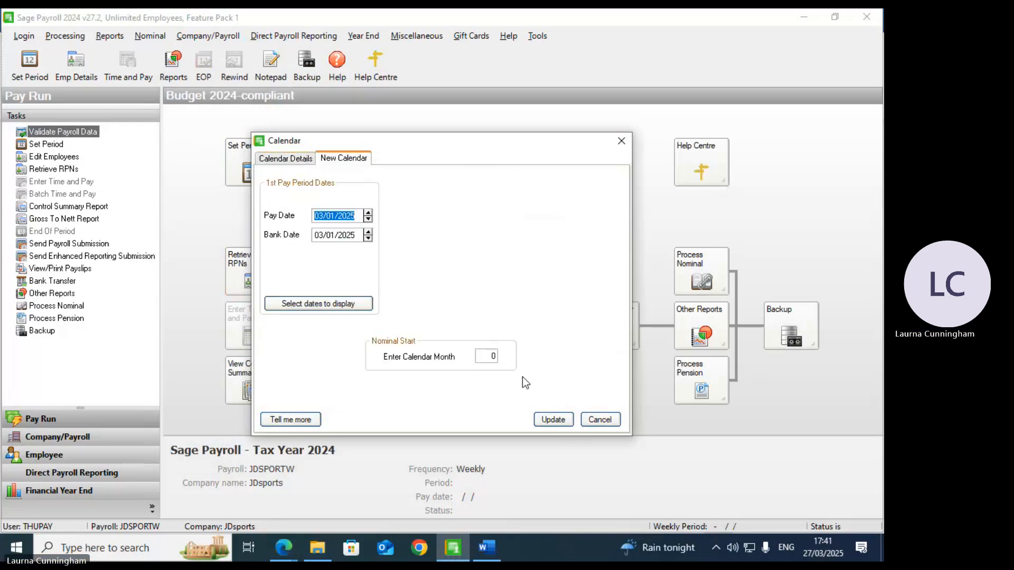
left_click(349, 216)
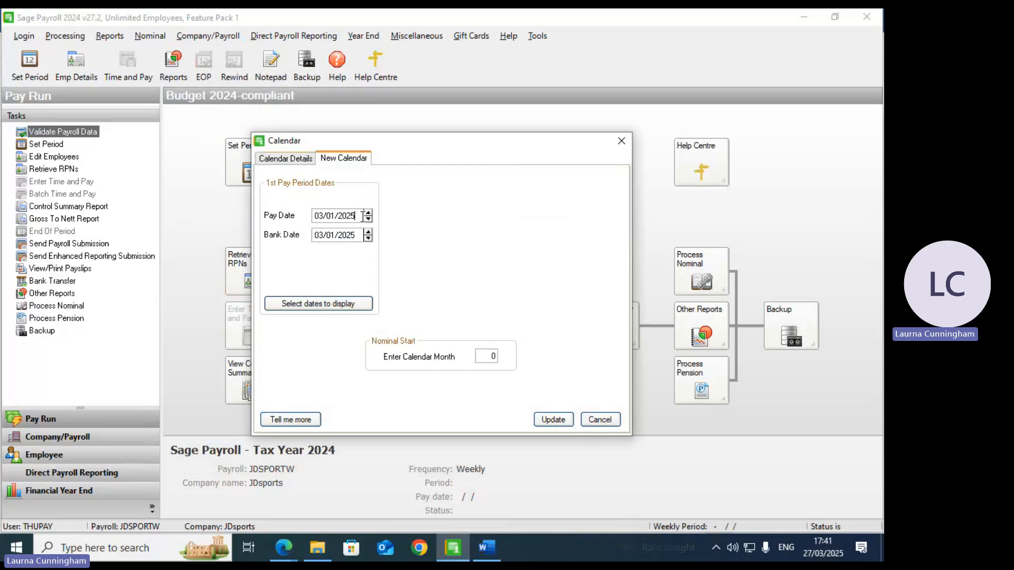
key("Delete")
type("4")
key("Tab")
left_click(356, 235)
key("BackSpace")
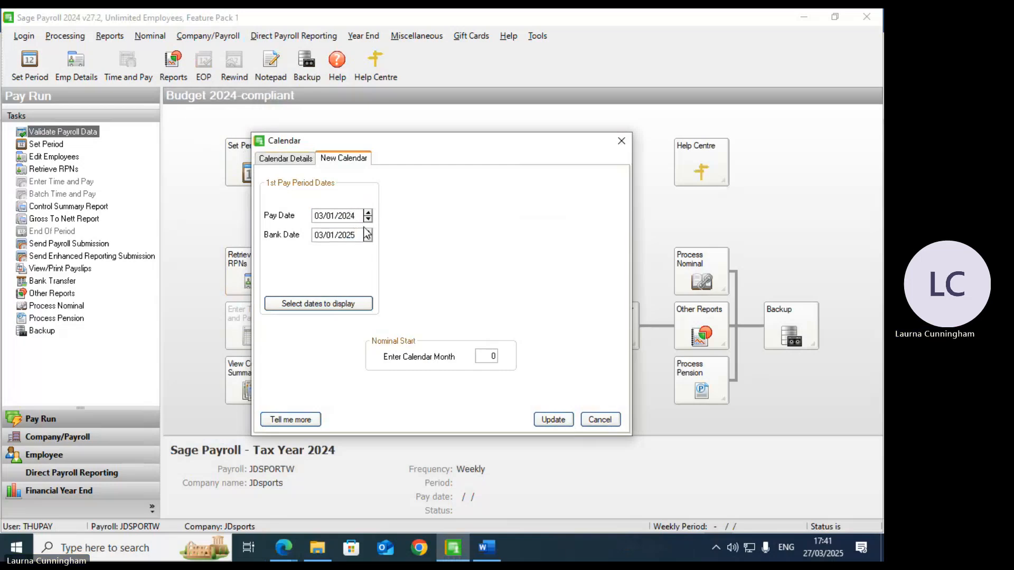
type("4")
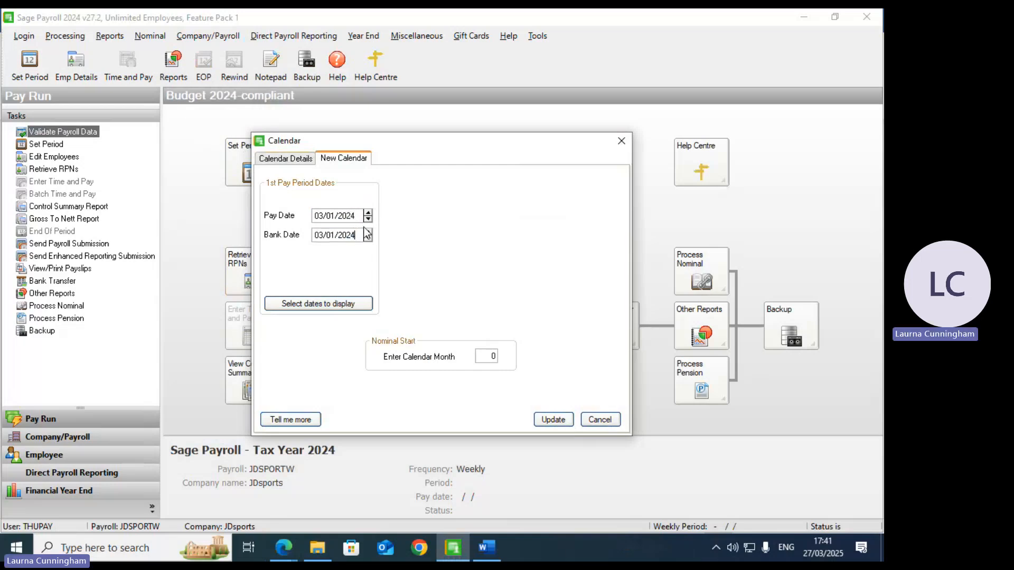
left_click(553, 419)
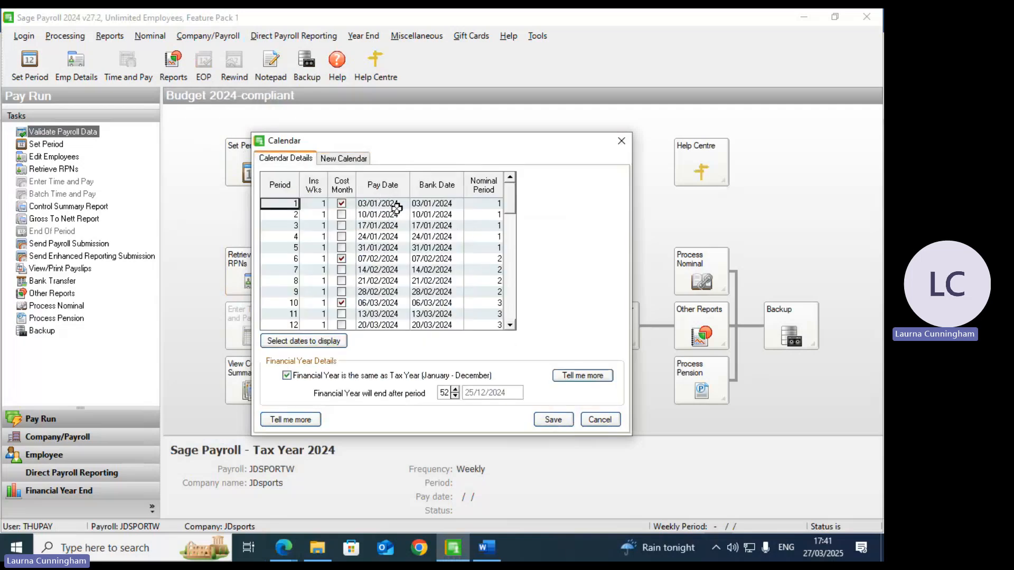
Step: Scroll through the generated weekly periods and save the payroll calendar
left_click(511, 325)
left_click(511, 325)
left_click(511, 325)
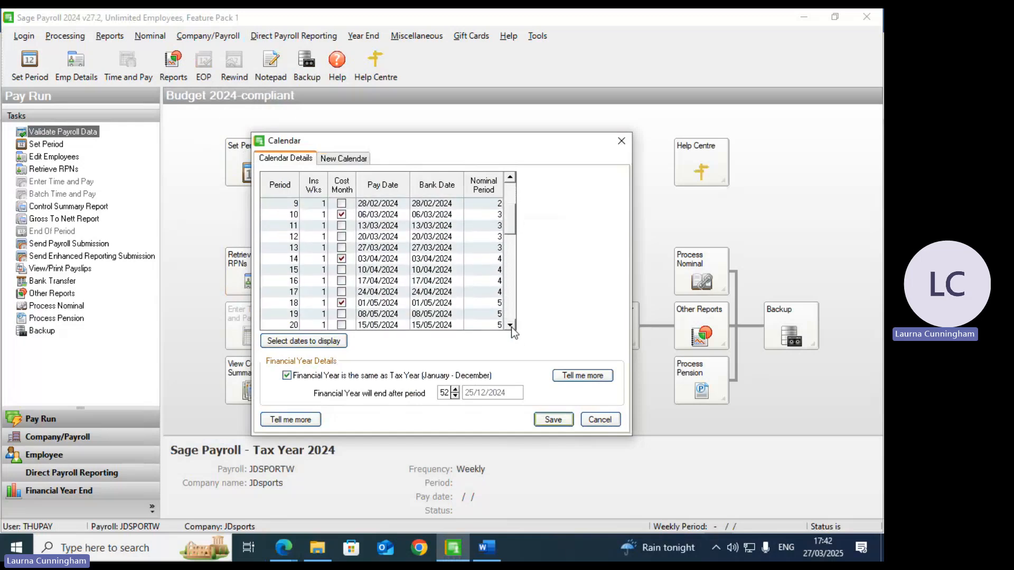
left_click(511, 325)
left_click(511, 325)
left_click(510, 326)
left_click(511, 326)
left_click(511, 326)
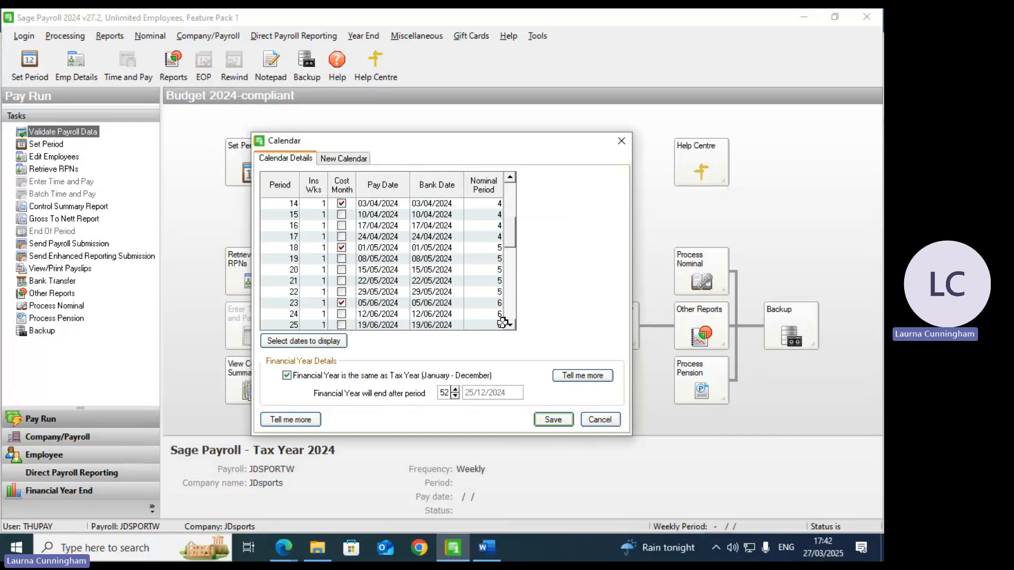
left_click(553, 420)
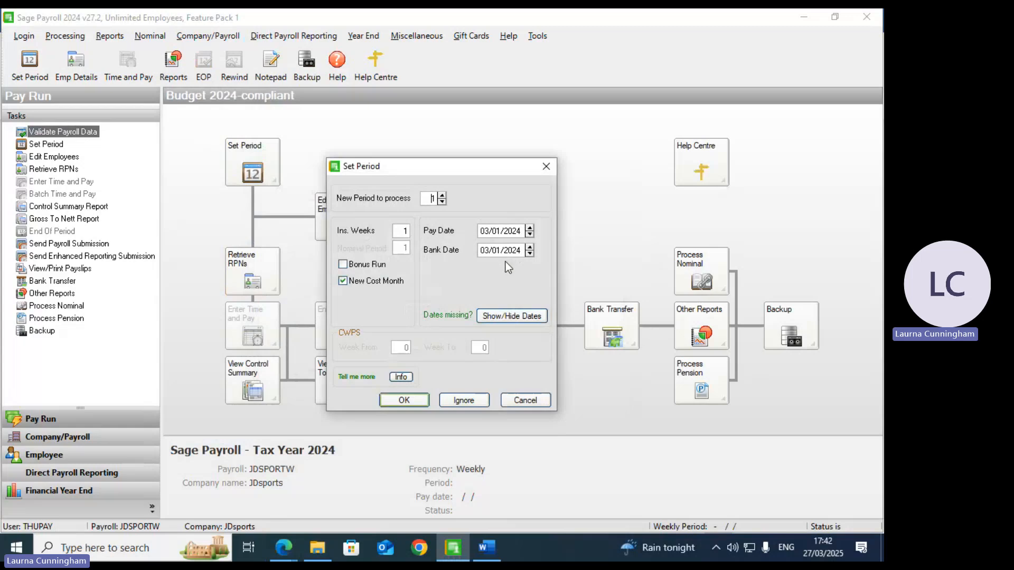
Step: Accept period 1 (03/01/2024) as the new period to process
left_click(398, 401)
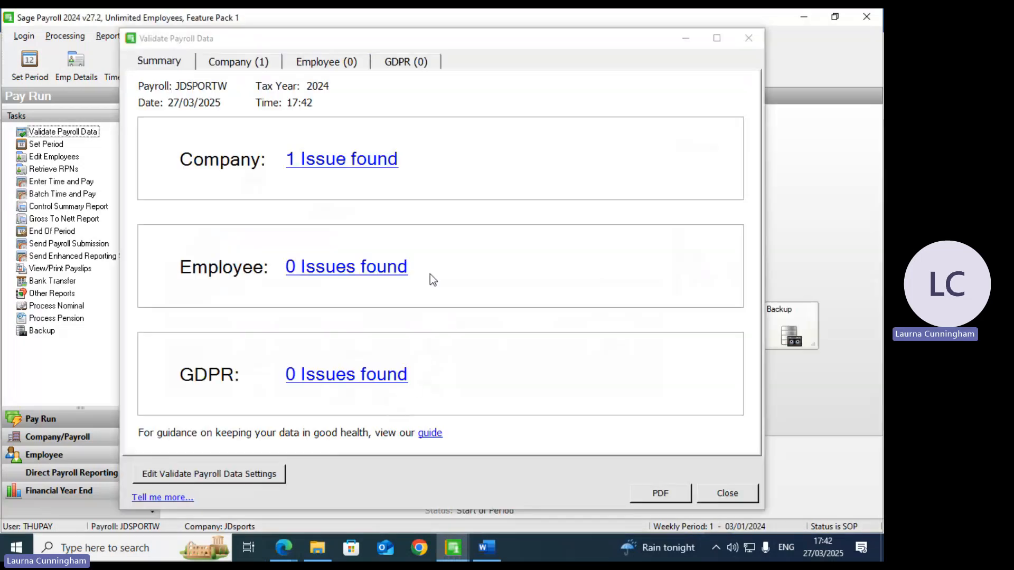
Step: Read the missing Employer Registration Number issue and close the validation report
left_click(333, 168)
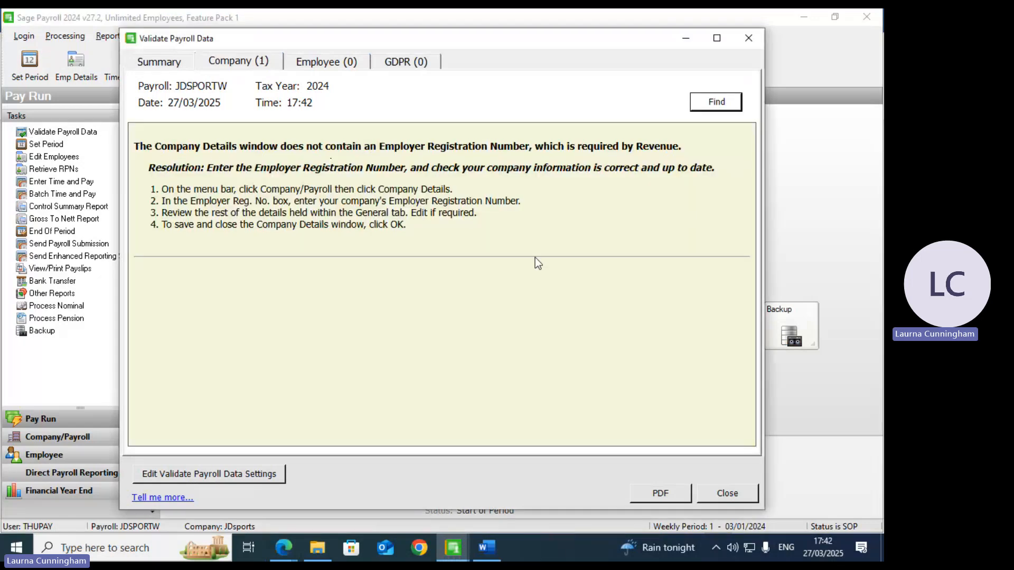
left_click(726, 493)
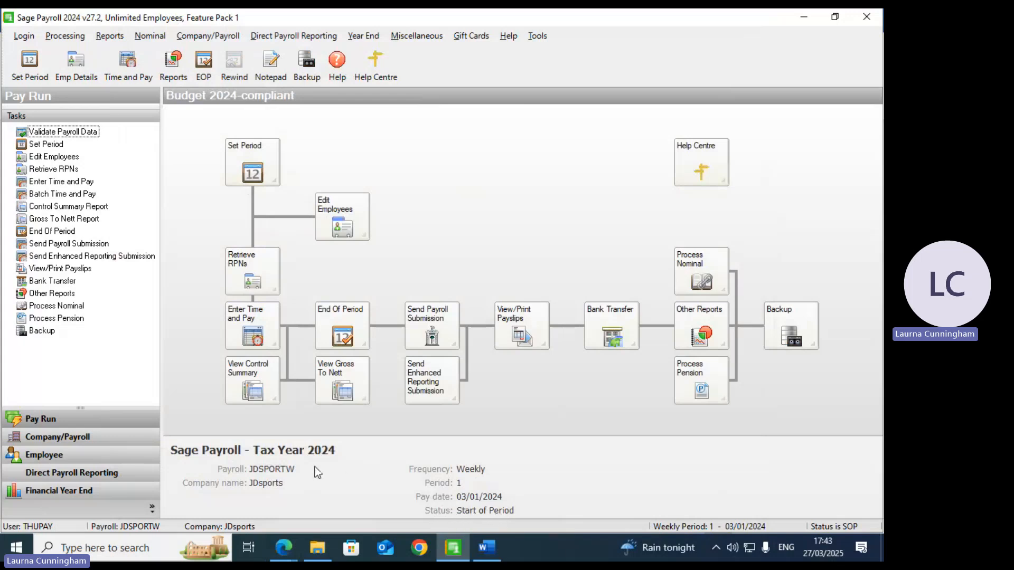
Step: Close the leftover employee windows and open a new employee record via Edit Employees
left_click(353, 219)
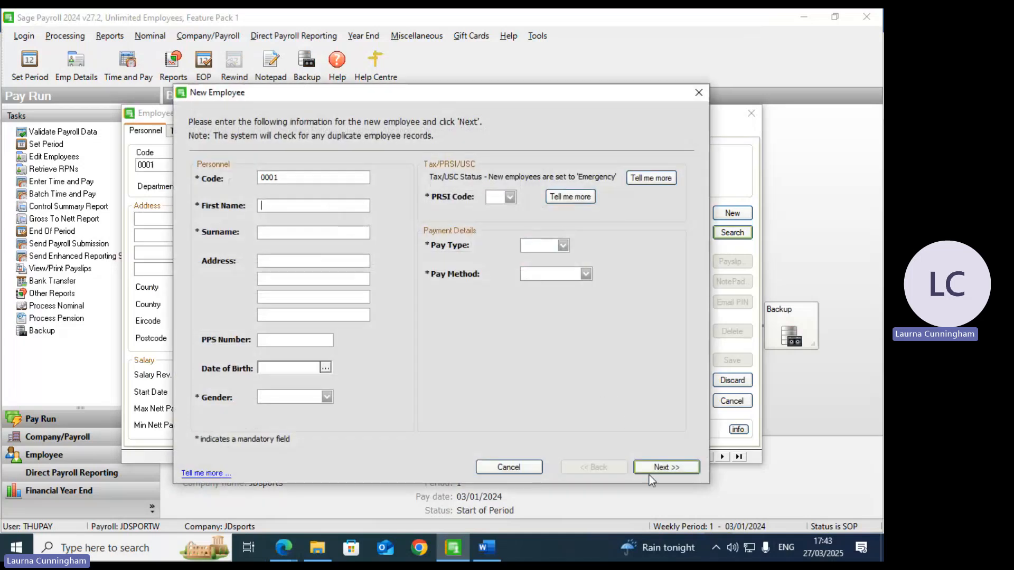
left_click(700, 93)
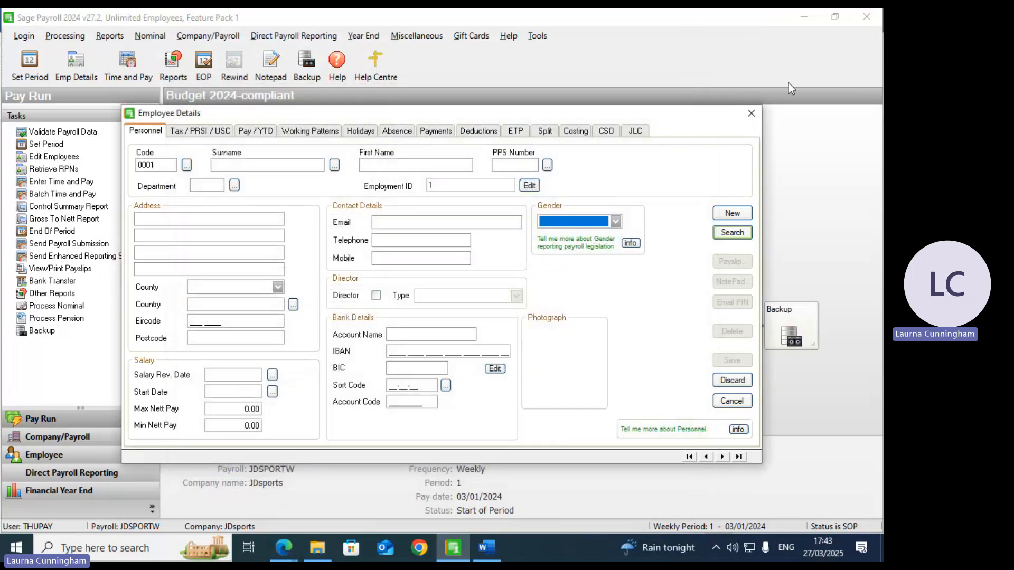
left_click(752, 113)
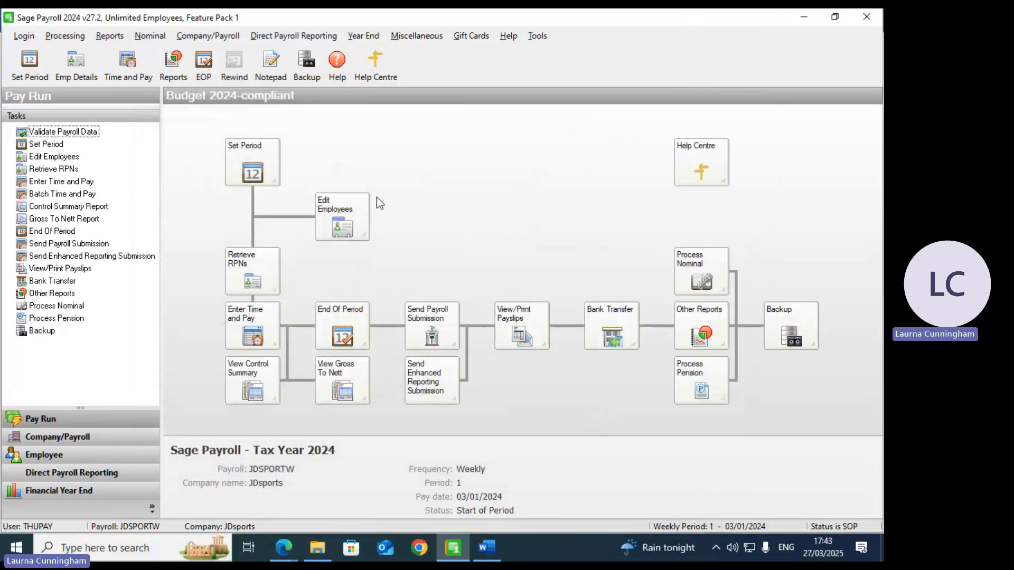
left_click(339, 209)
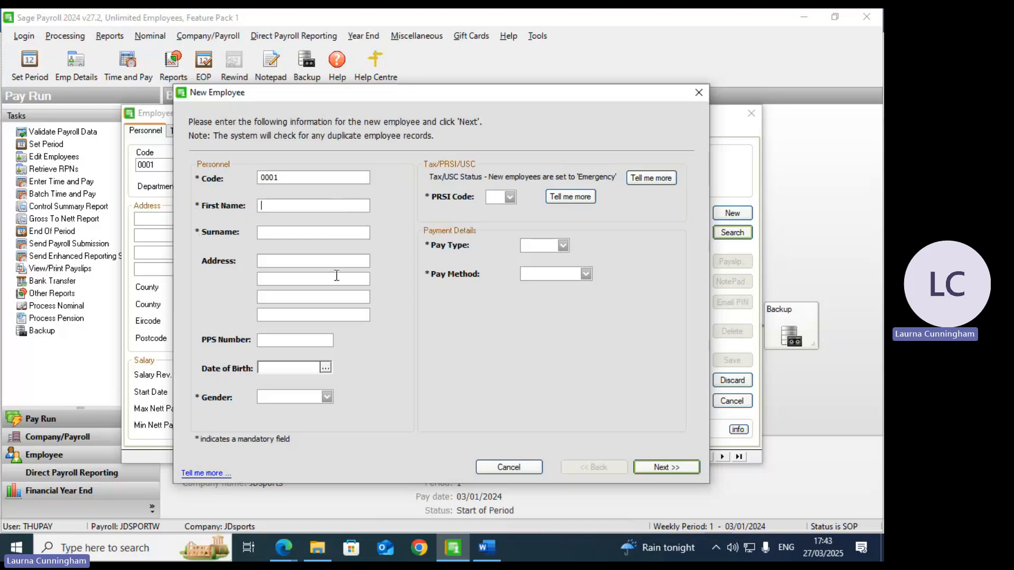
Step: Enter the employee's first name, surname and three-line address
type("Ryan")
key("Tab")
type("Giggs")
key("Tab")
type("Millio")
type("aire Row")
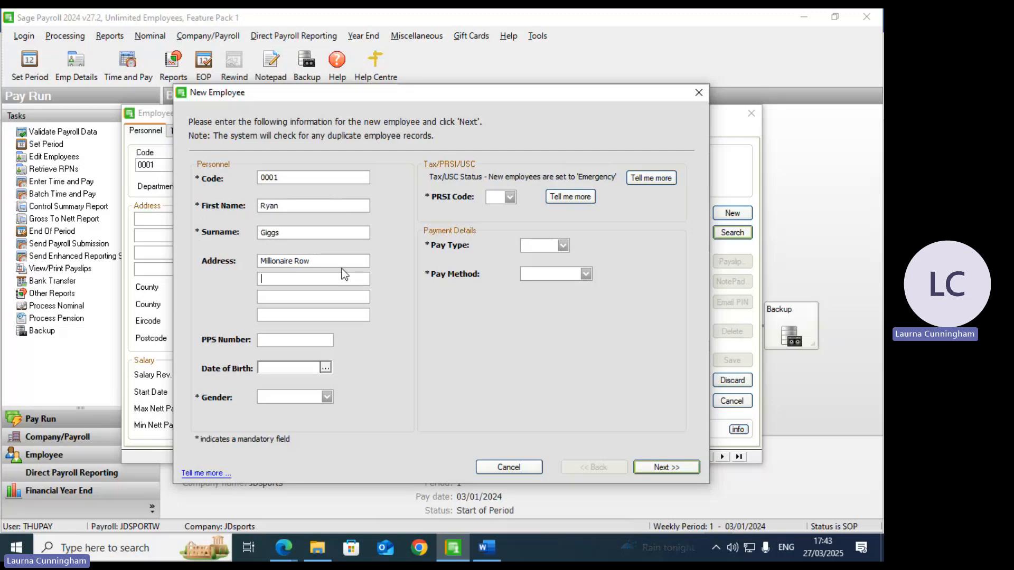
key("Tab")
type("Wales Way")
key("Tab")
type("Co. Offaly")
key("Tab")
key("Tab")
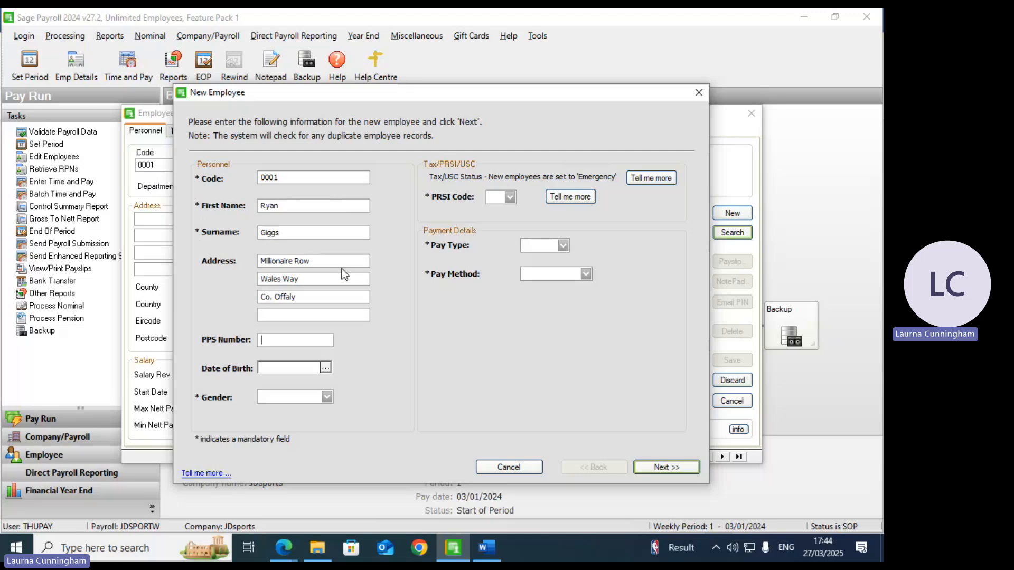
Step: Enter the employee's PPS number and date of birth, and set gender to Male
type("1234")
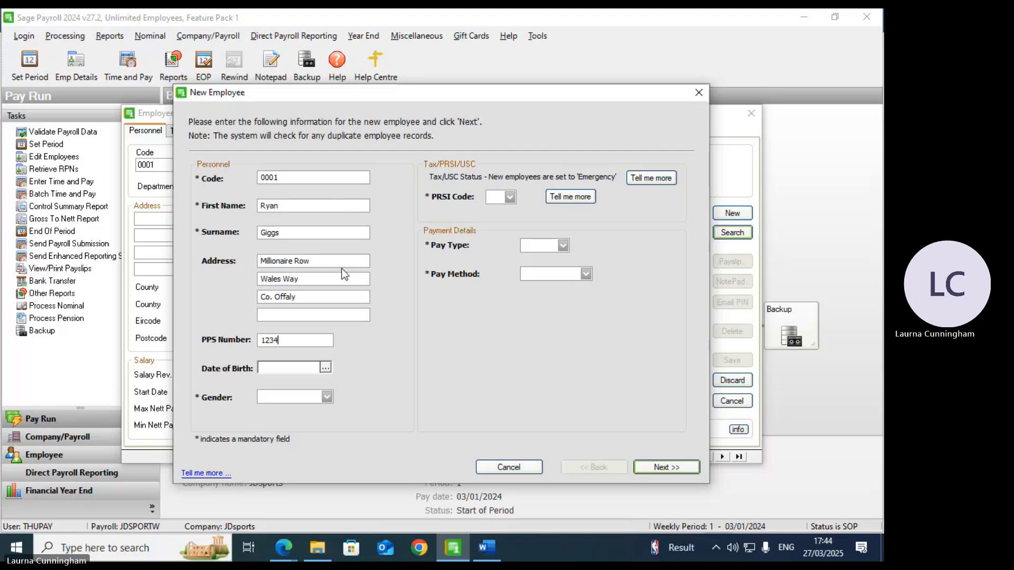
type("567A")
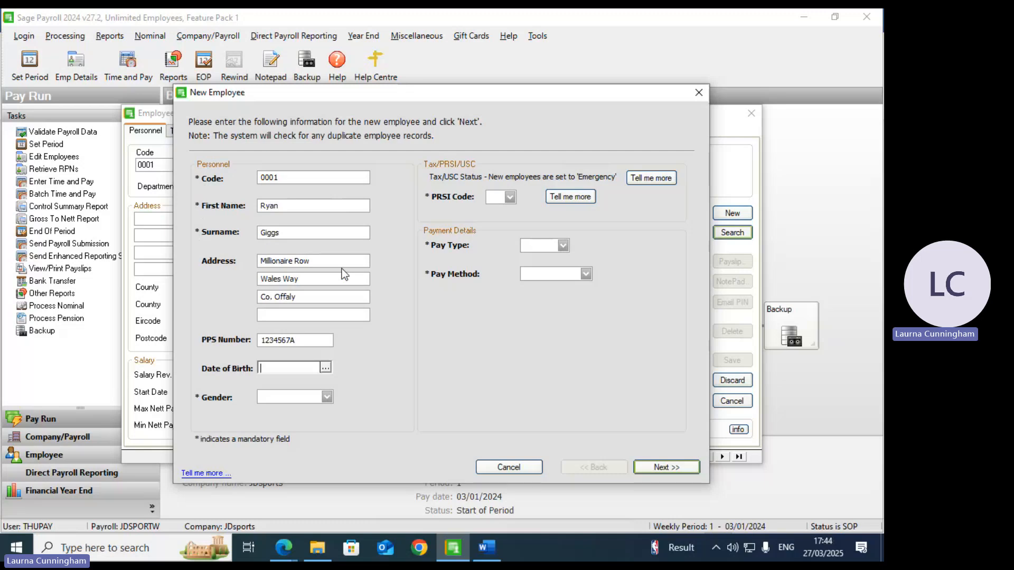
type("3/4/1987")
key("Tab")
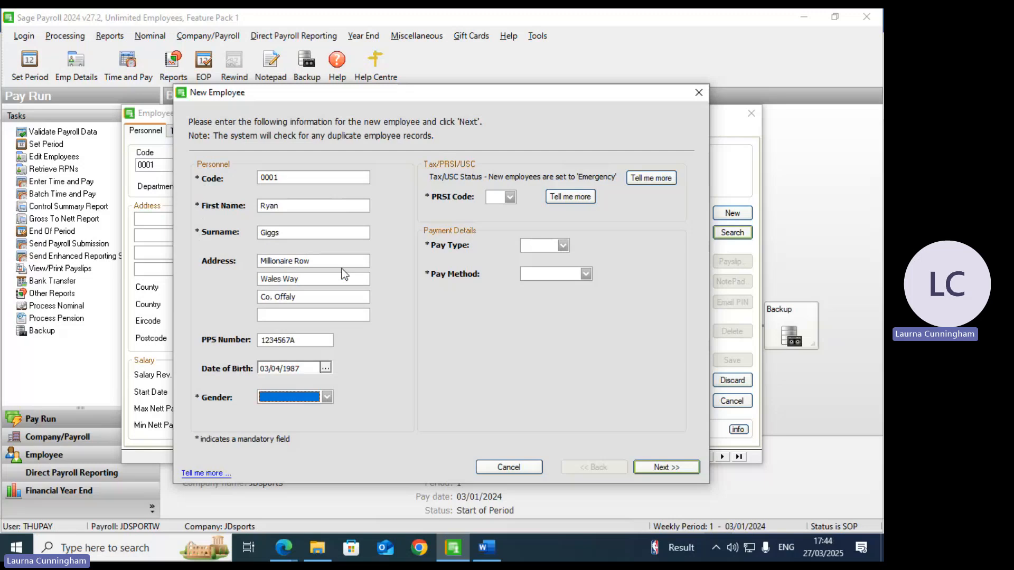
left_click(327, 397)
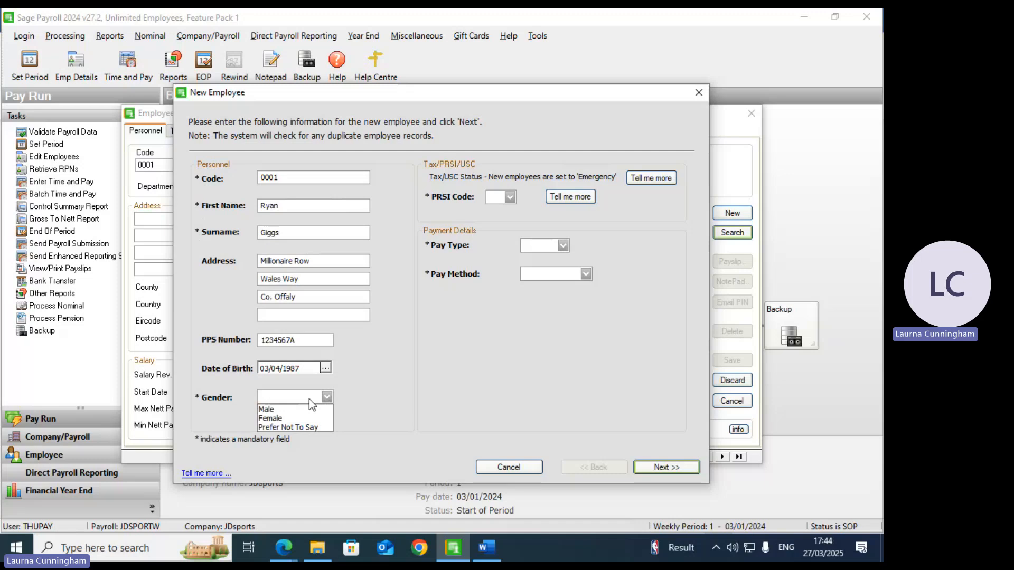
left_click(301, 410)
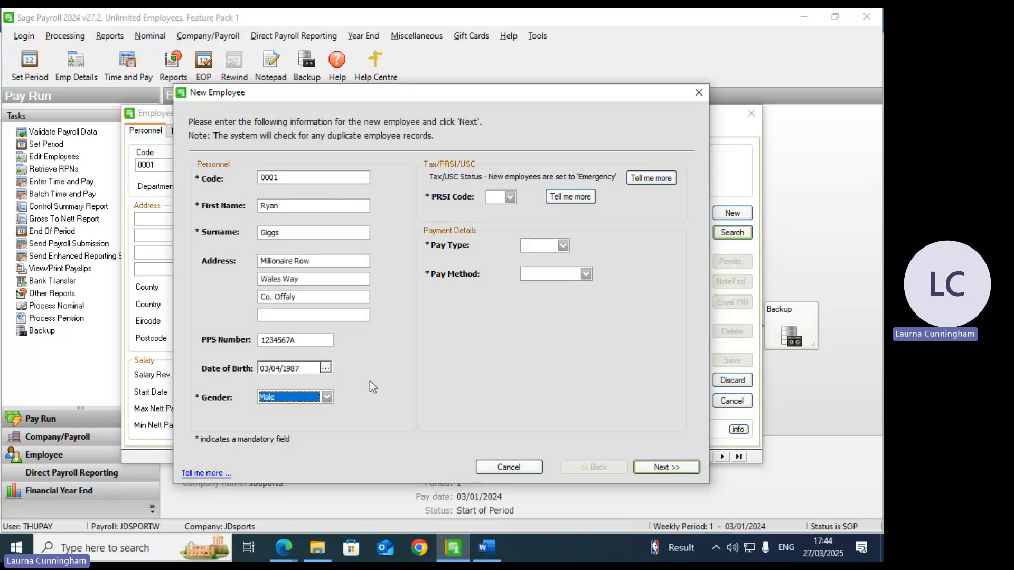
left_click(326, 400)
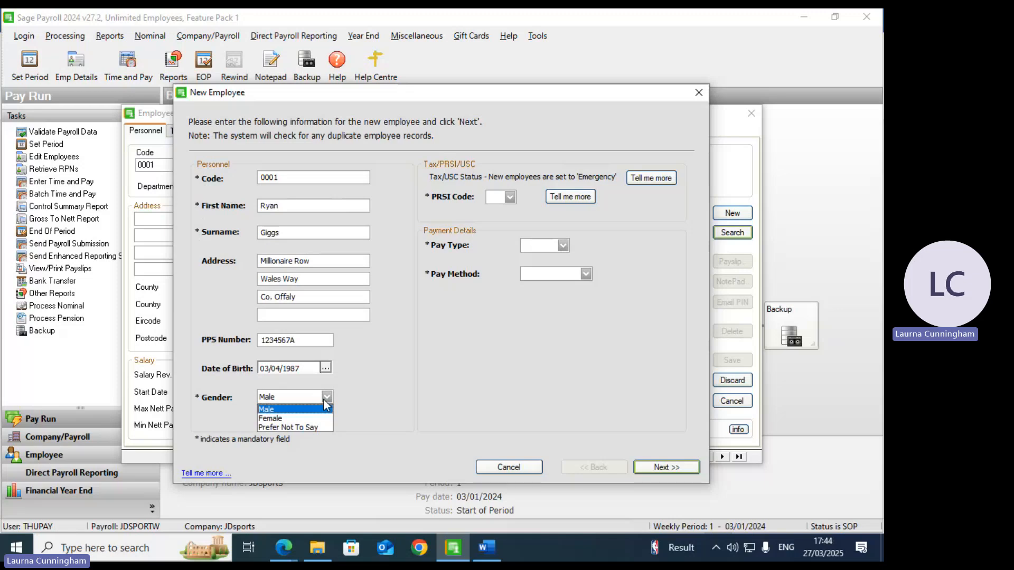
left_click(324, 401)
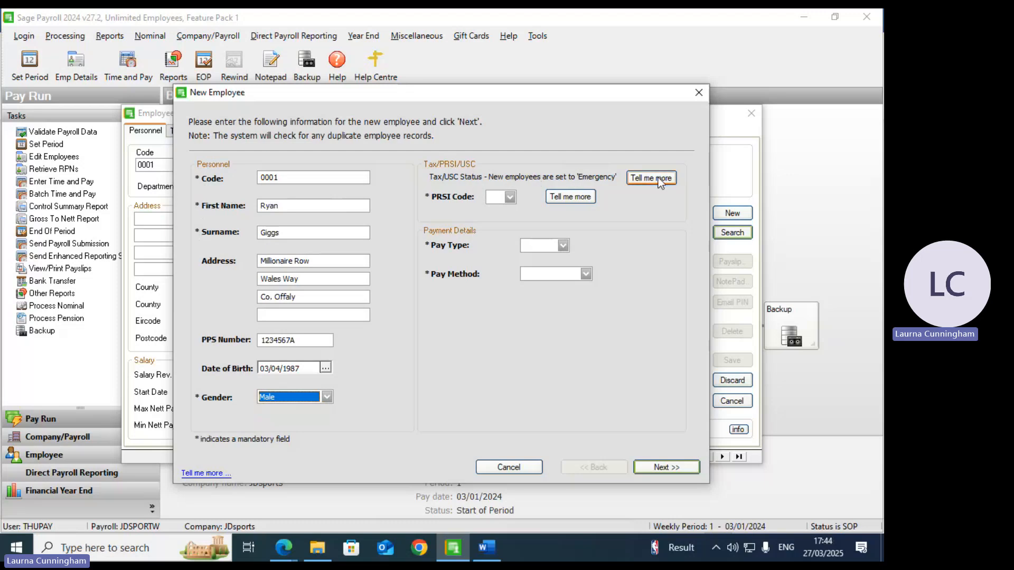
Step: Set PRSI class A1, pay type Salary and pay method Cheque
left_click(510, 198)
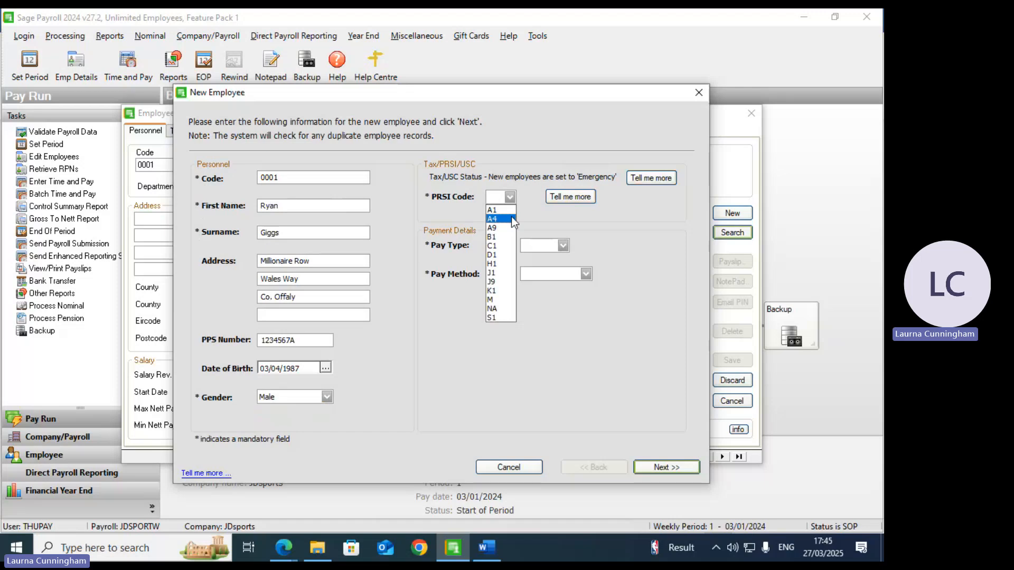
left_click(508, 210)
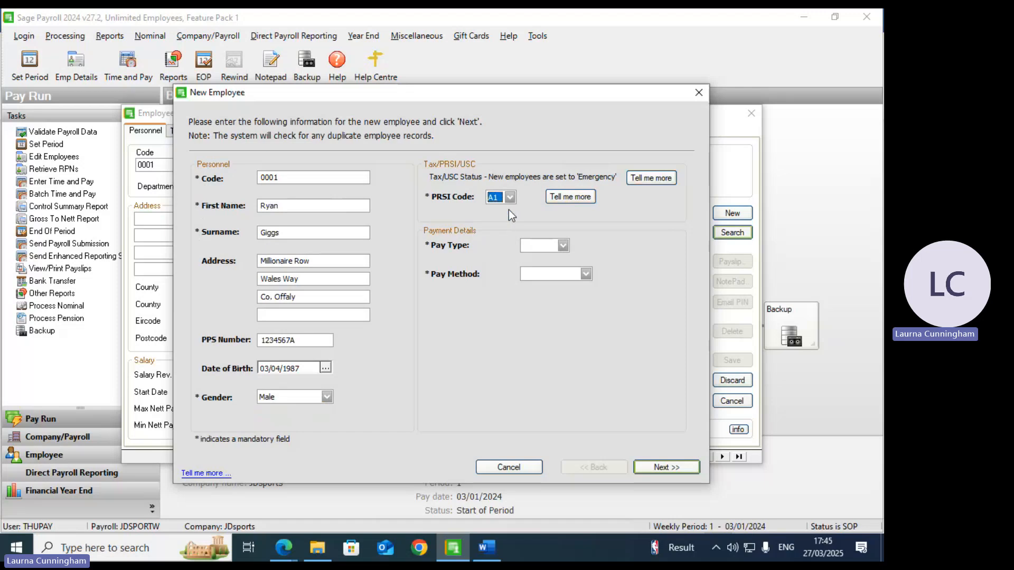
left_click(563, 247)
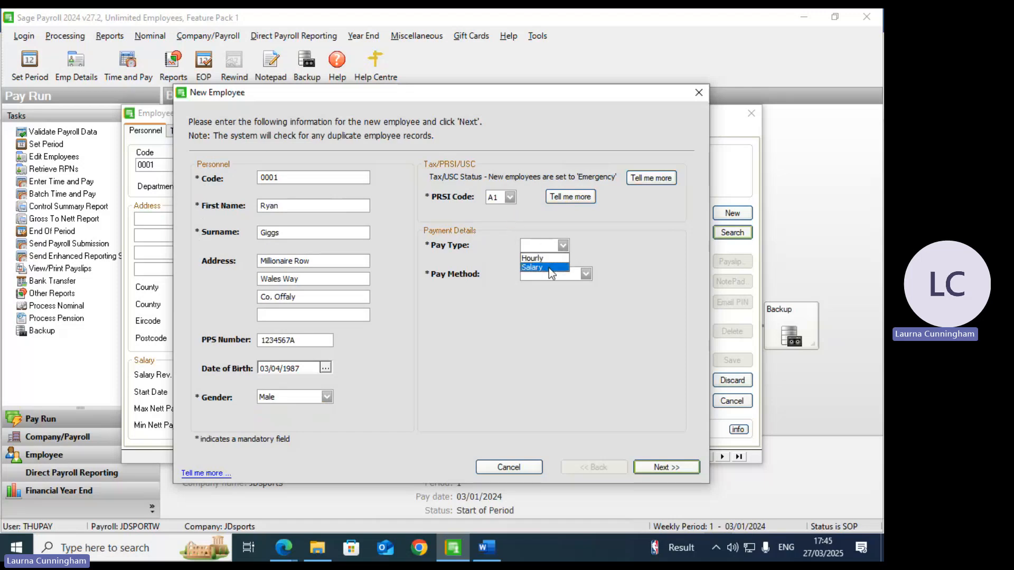
left_click(548, 267)
left_click(586, 274)
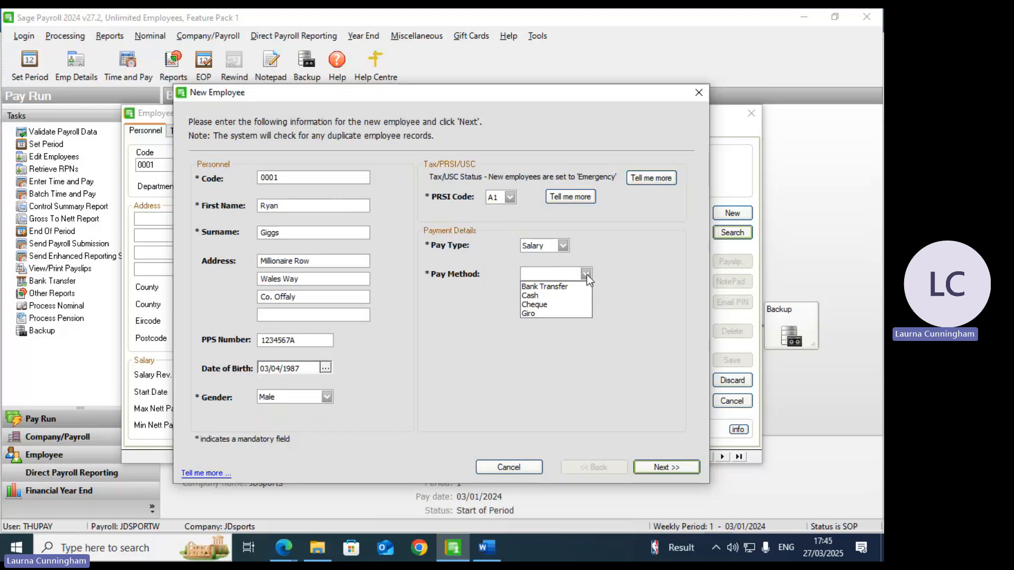
left_click(560, 303)
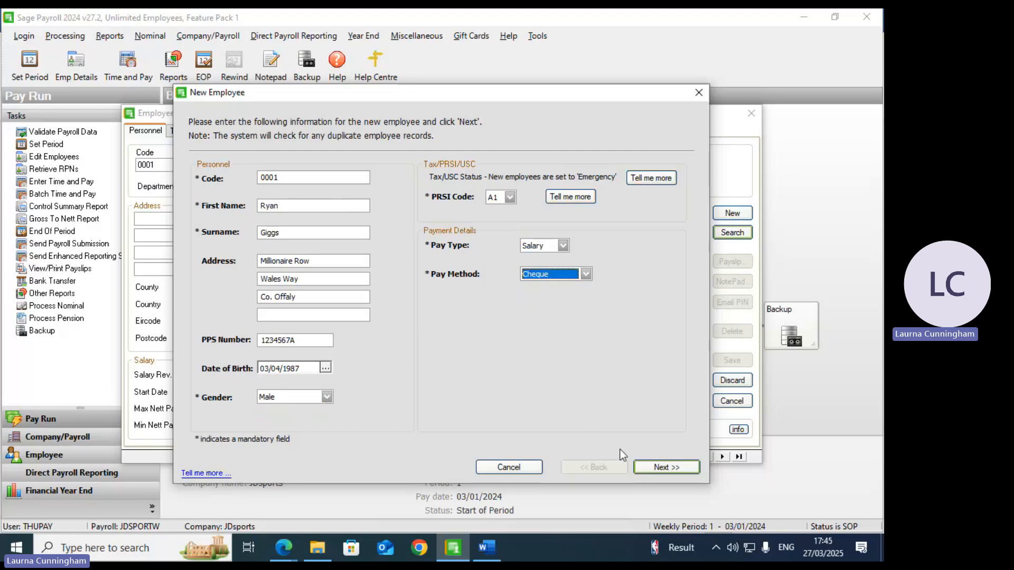
Step: Try to continue, then clear the rejected PPS number
left_click(661, 469)
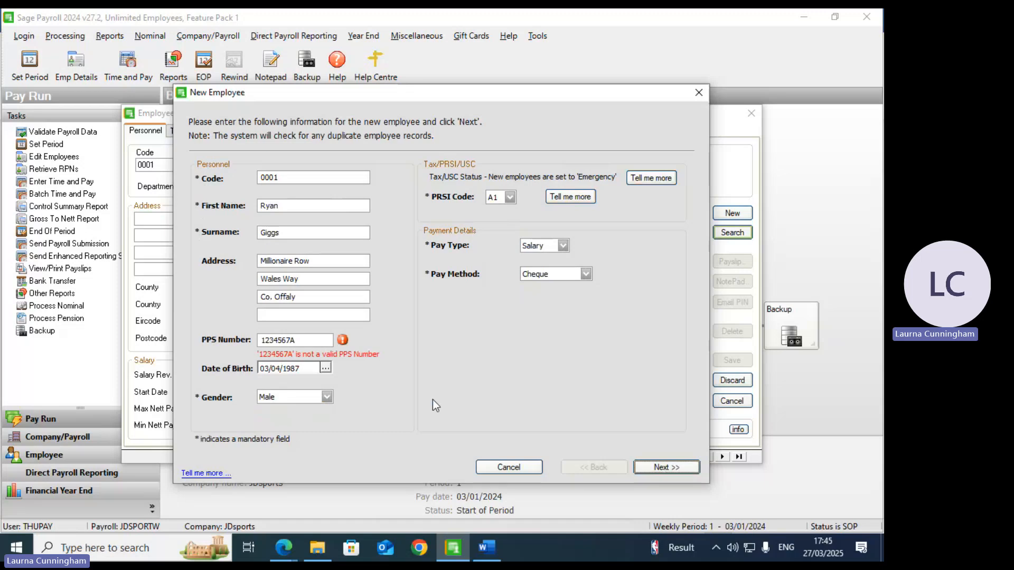
left_click_drag(304, 341, 238, 339)
key("BackSpace")
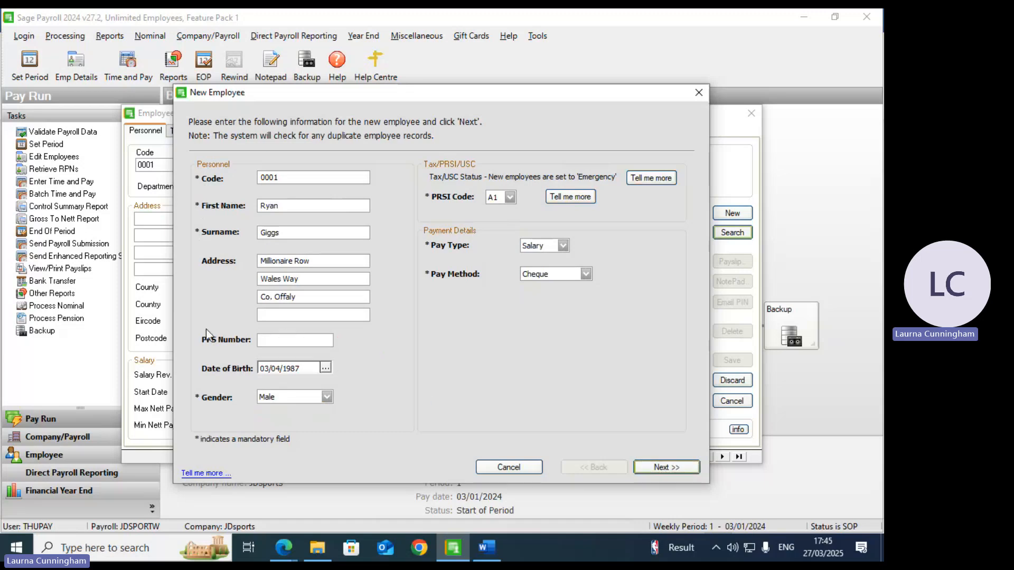
Step: Finish the New Employee wizard and view employee 0001's Tax / PRSI / USC page
left_click(667, 467)
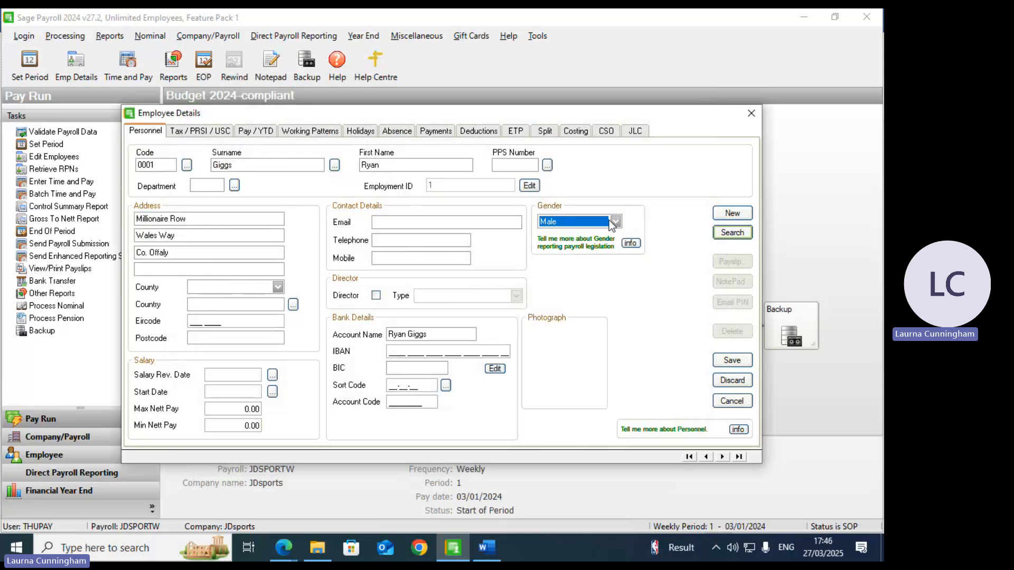
left_click(197, 132)
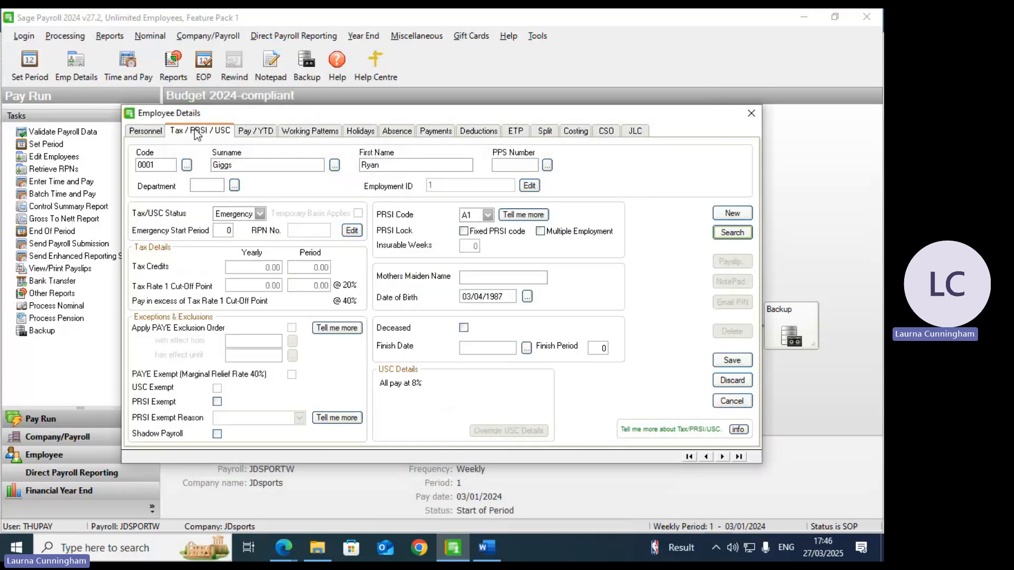
Step: Set tax status Normal with yearly cut-off point 36500 and yearly tax credits 3800
left_click(259, 214)
left_click(242, 228)
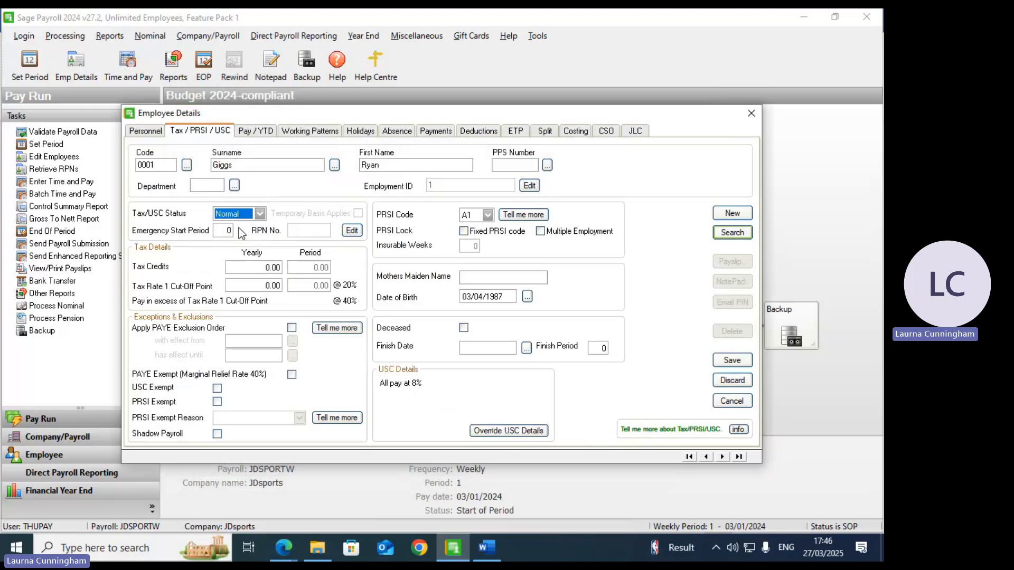
left_click(259, 285)
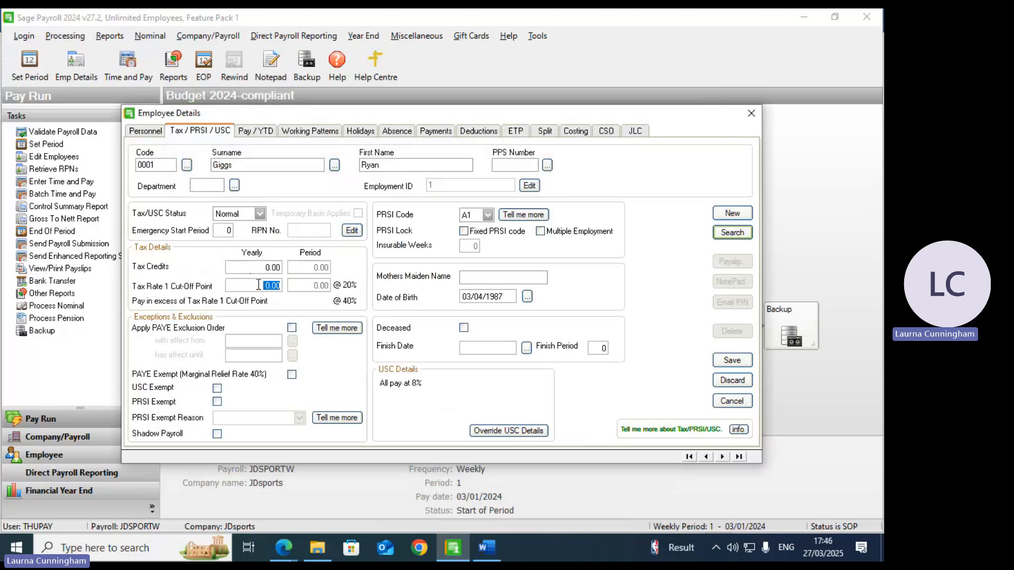
type("36000")
left_click(264, 268)
type("3800")
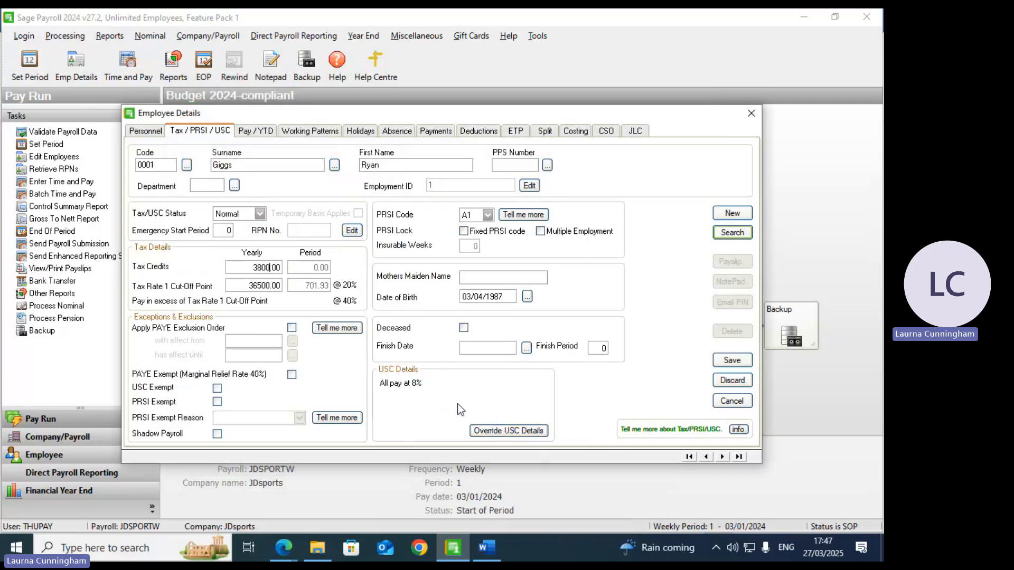
left_click(261, 214)
left_click(251, 237)
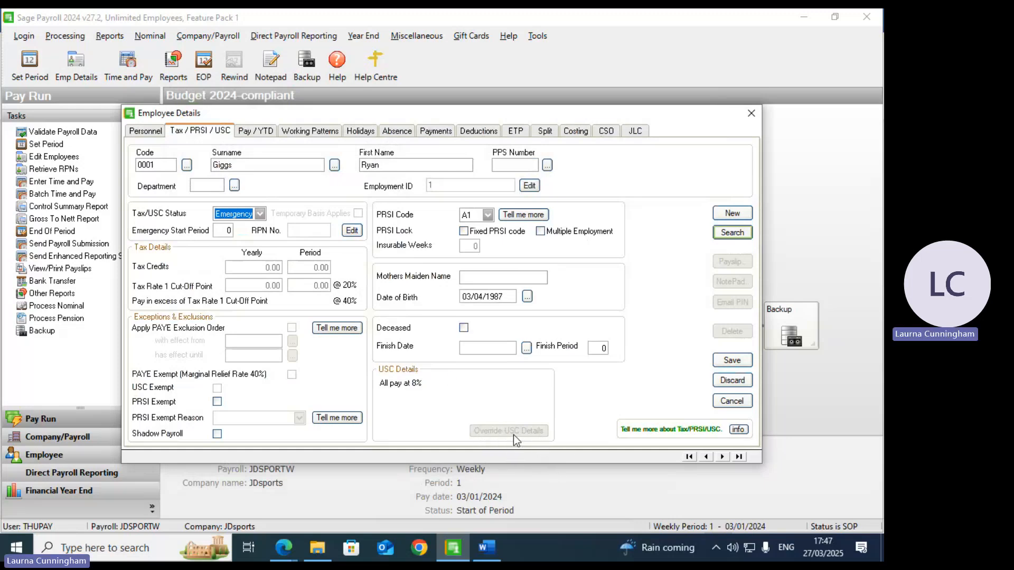
left_click(261, 214)
left_click(246, 226)
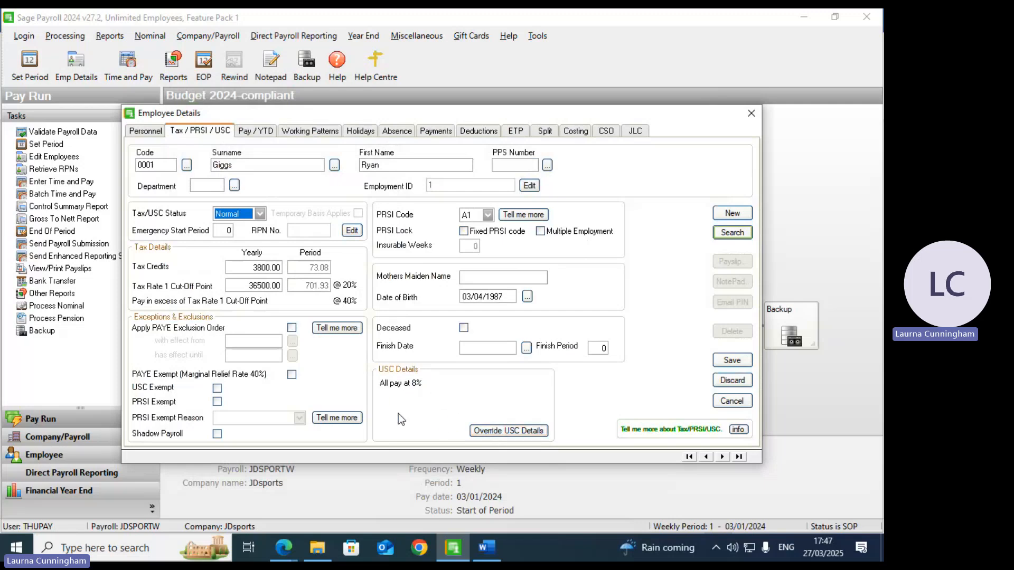
Step: Add USC override bands: 0.5% to 12012, 2% to 27382, 4% to 70044 yearly
left_click(507, 432)
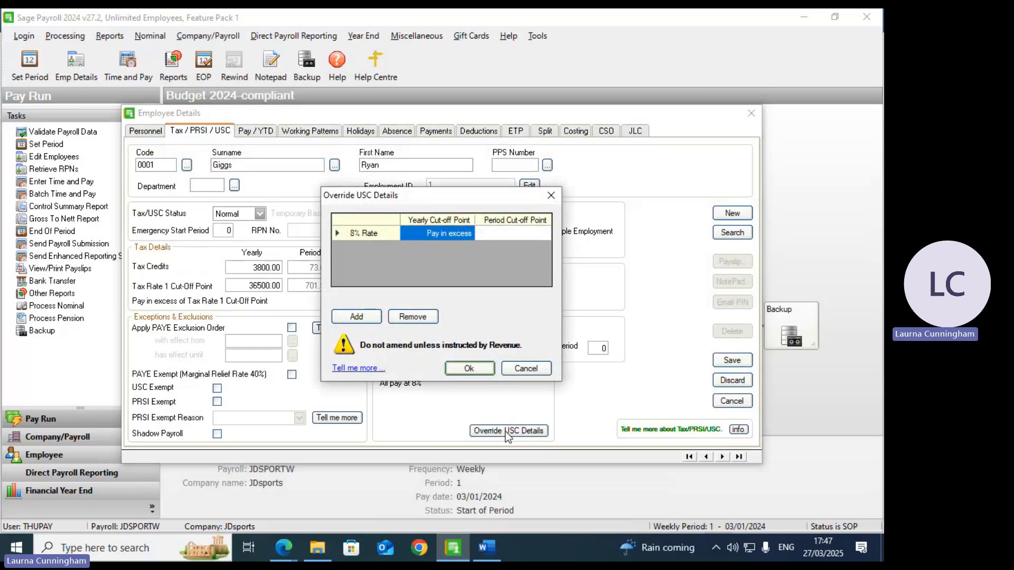
left_click(367, 319)
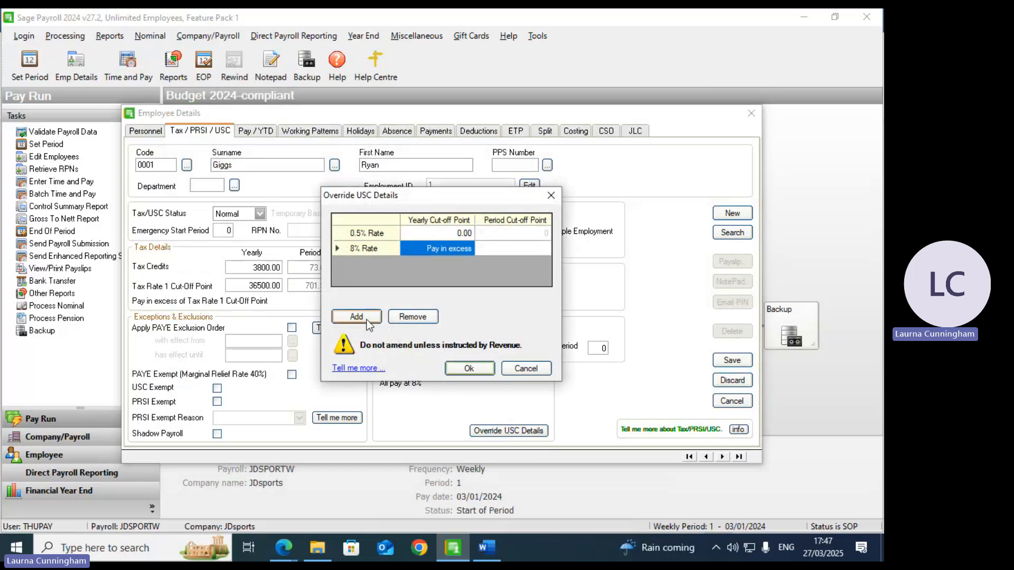
left_click(366, 319)
left_click(366, 319)
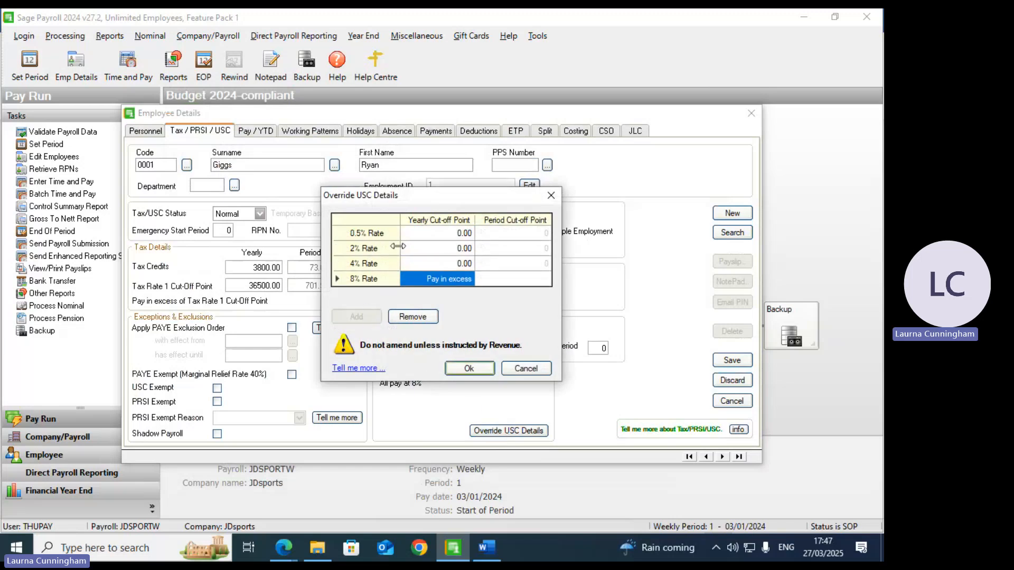
left_click(428, 236)
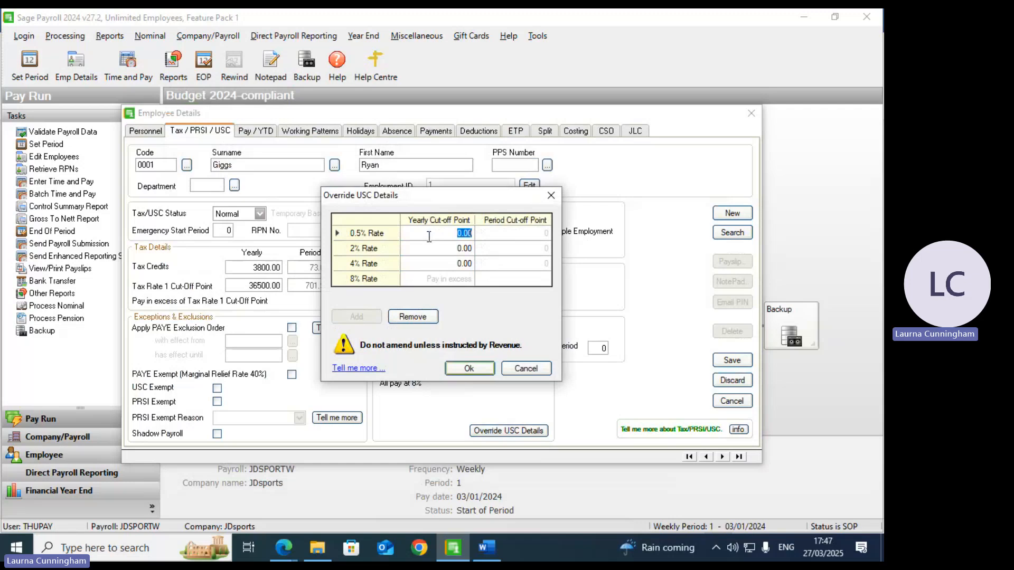
type("12012")
left_click(452, 251)
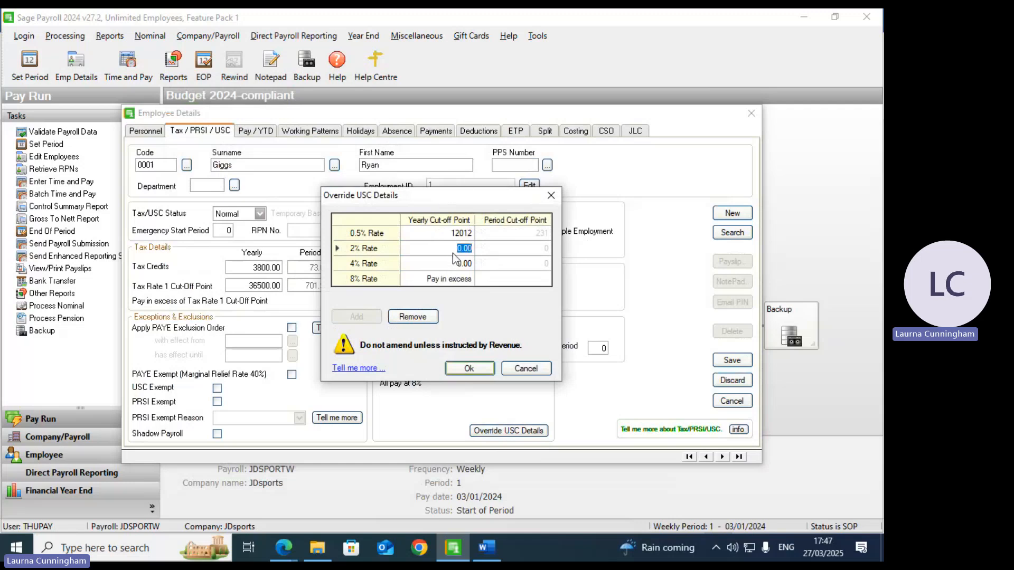
type("27382")
left_click(461, 265)
type("70044")
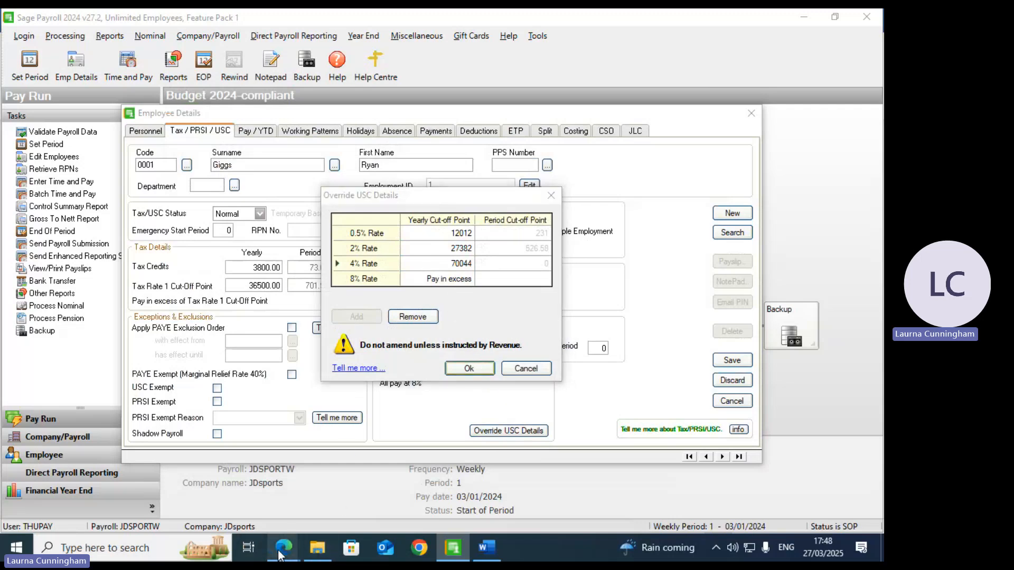
Step: Search 'budget s' in a new Edge tab, open Revenue's Budget 2025 Summary PDF, and return to Sage Payroll
mouse_move(283, 549)
left_click(318, 480)
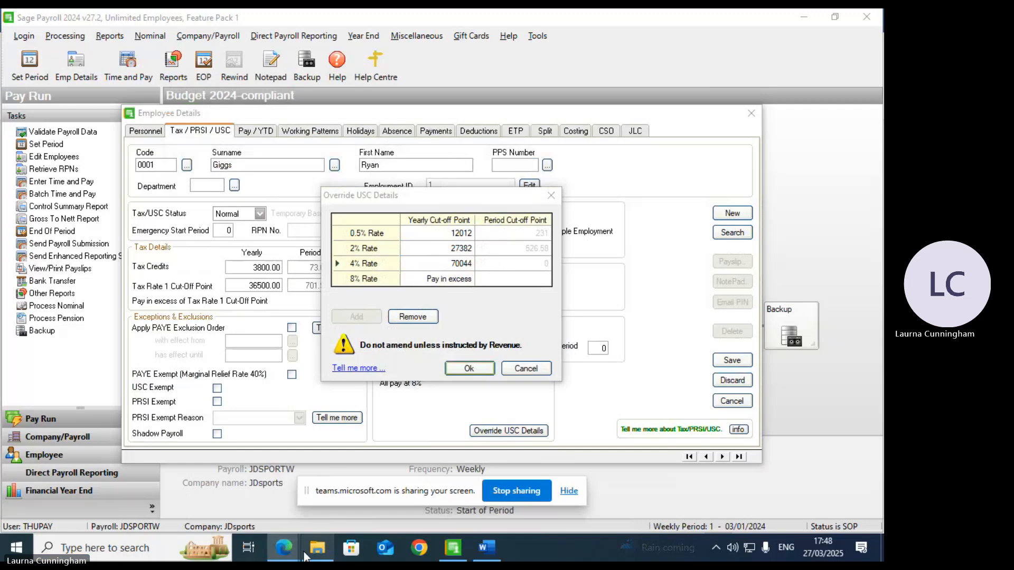
left_click(243, 515)
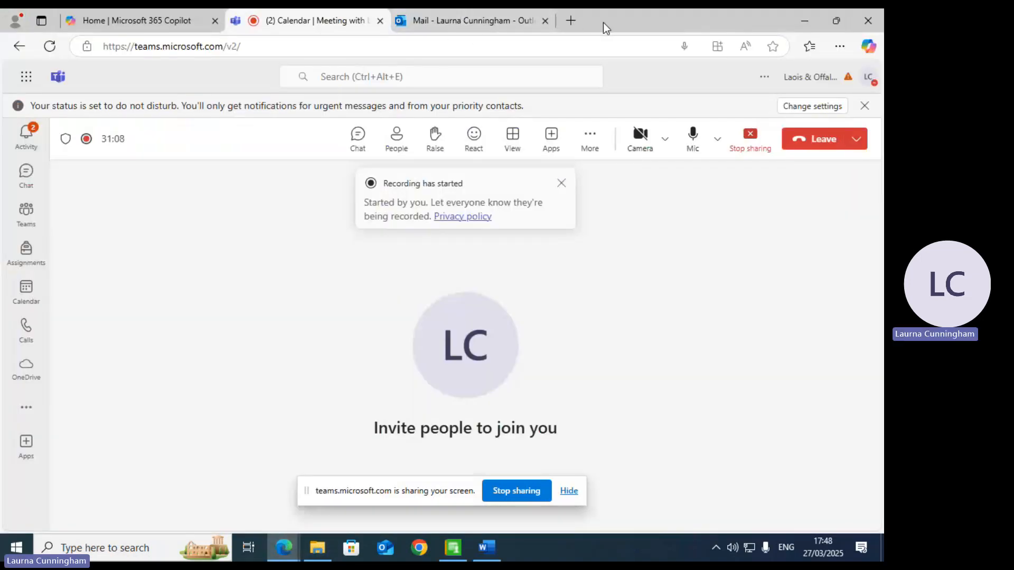
left_click(571, 21)
type("budg")
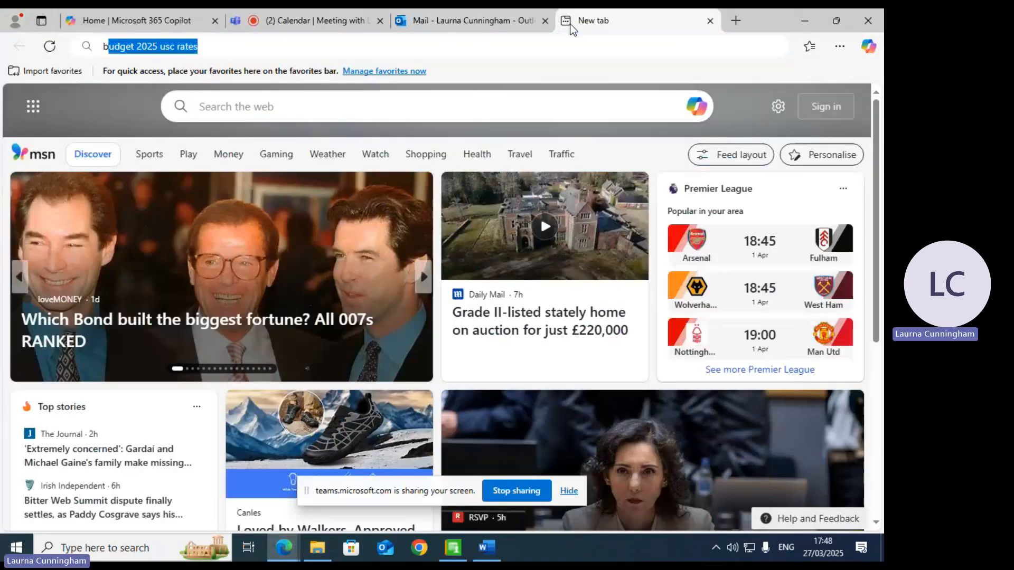
type("et si")
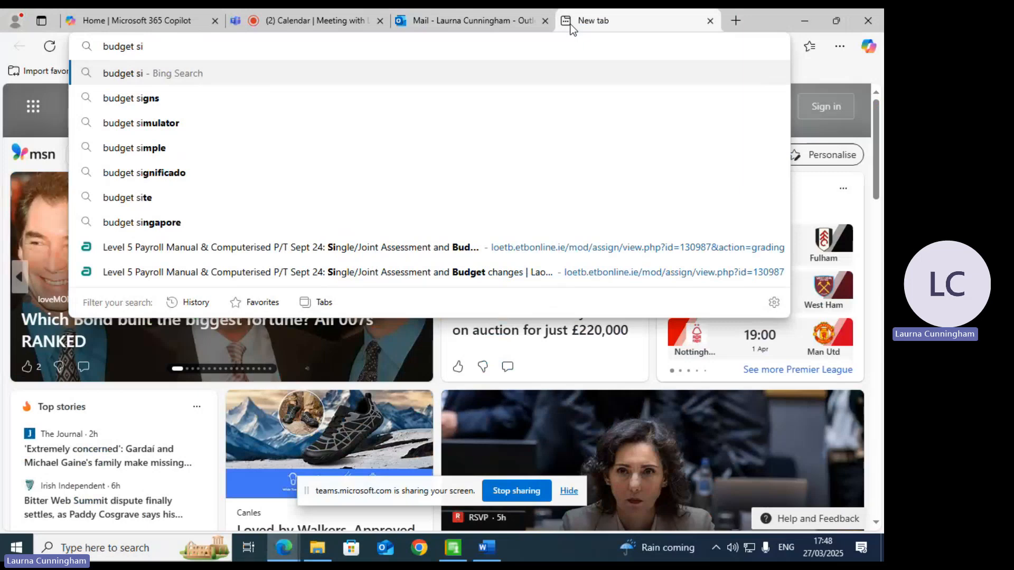
key("BackSpace")
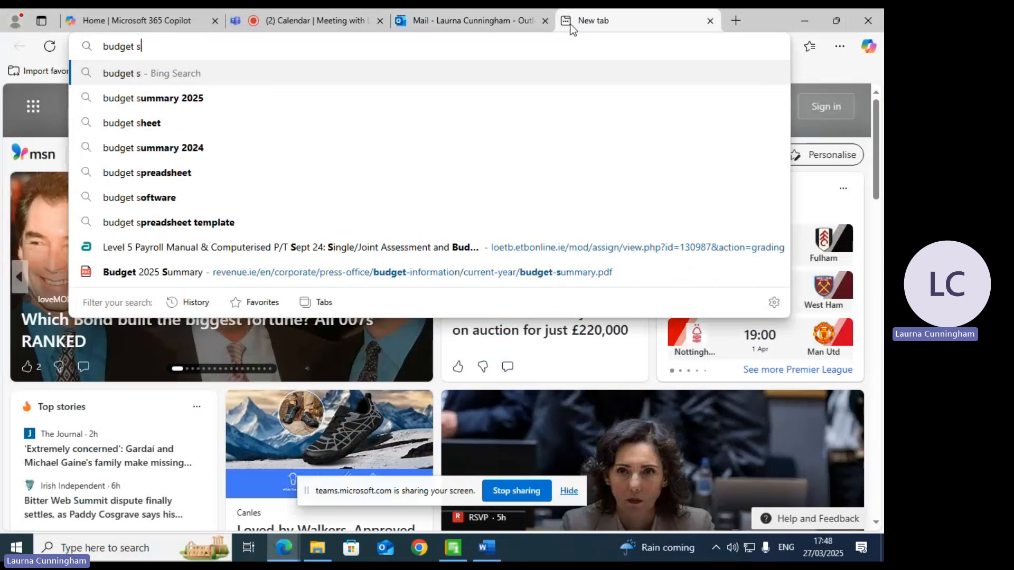
left_click(164, 284)
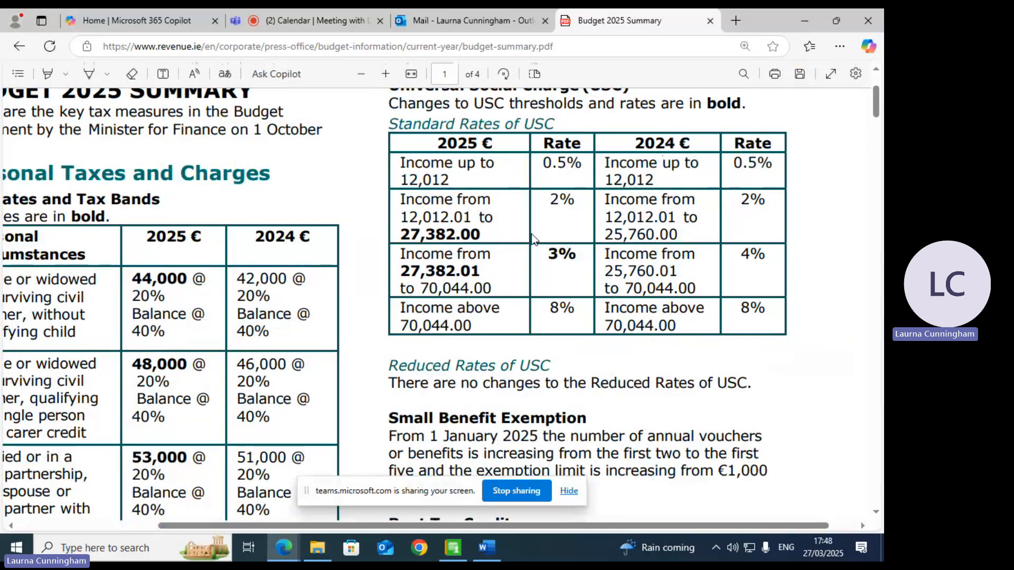
left_click(455, 550)
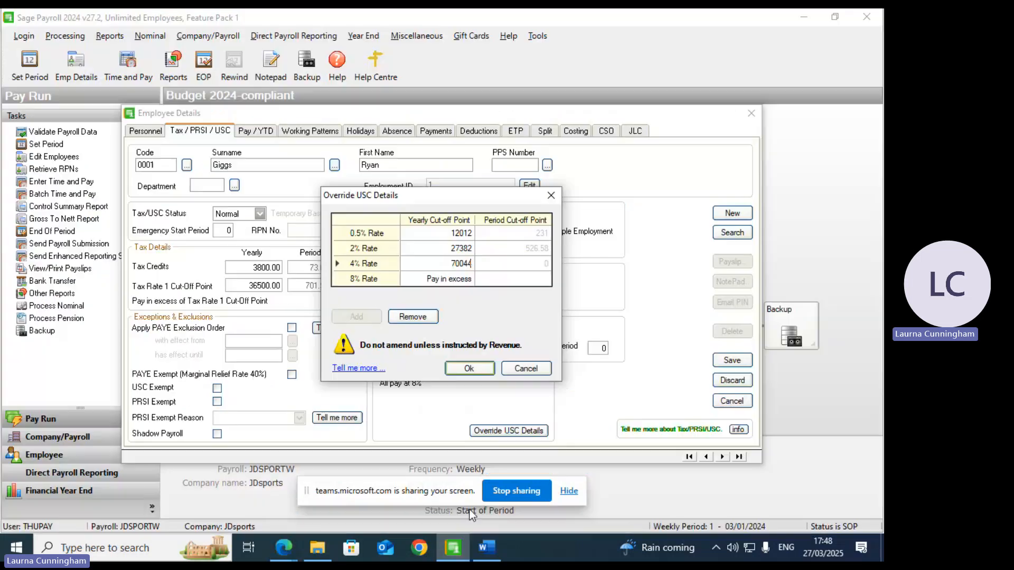
Step: Confirm the USC cut-offs of 12,012, 27,382 and 70,044, then check the previous employer figures on Pay / YTD
left_click(476, 370)
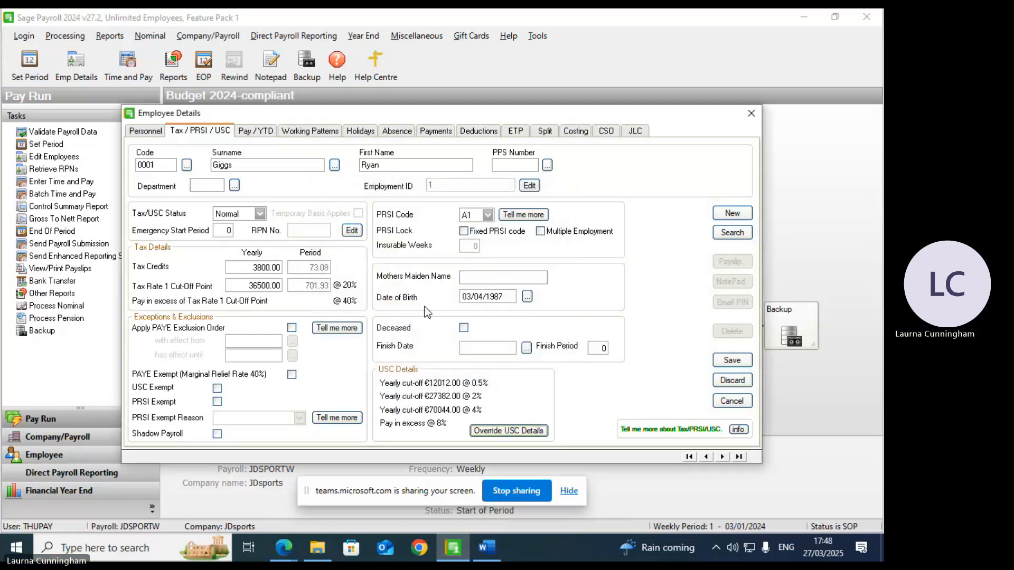
left_click(249, 132)
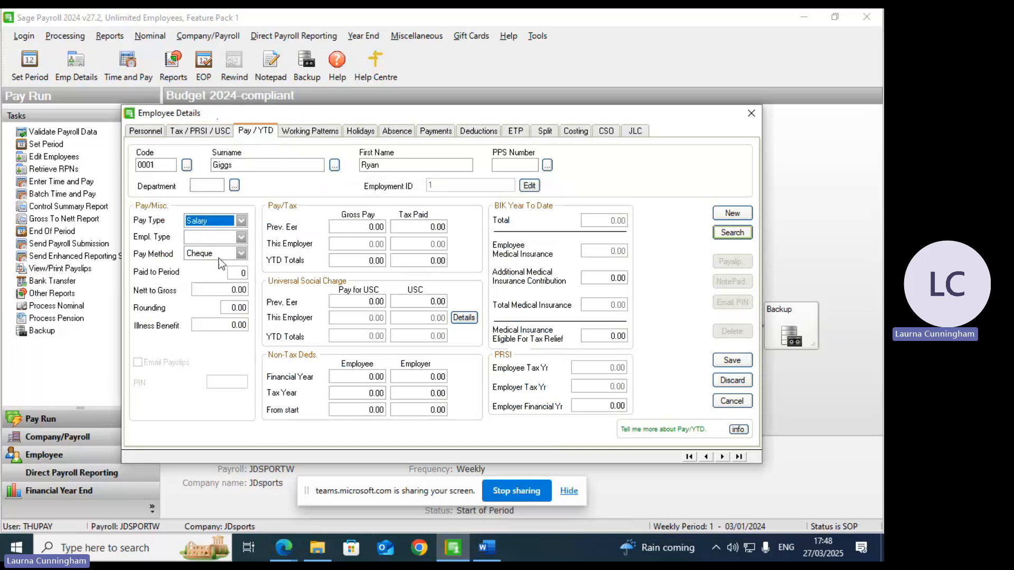
left_click(372, 227)
left_click(400, 226)
left_click(344, 300)
left_click(423, 300)
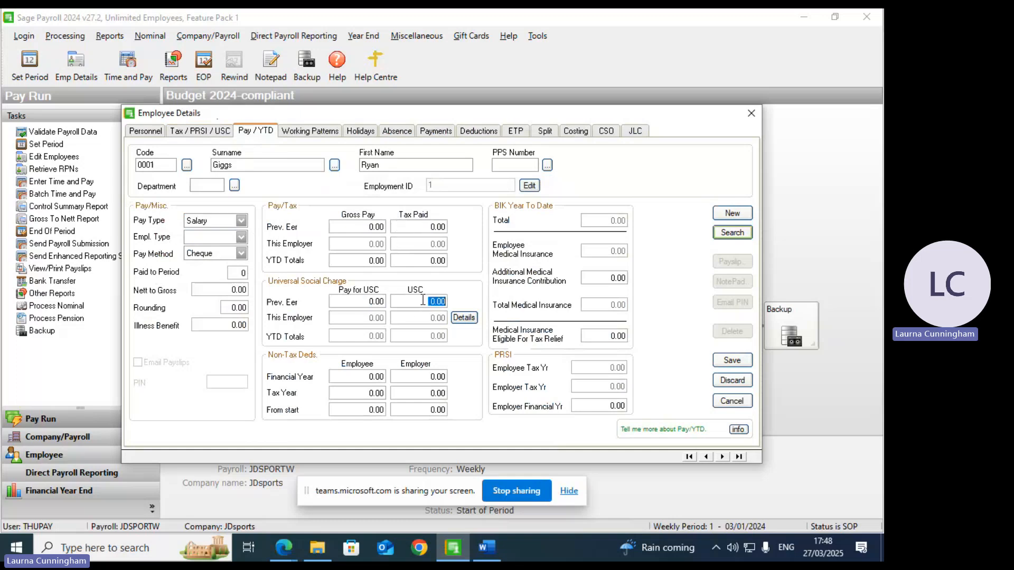
Step: Browse the Working Patterns, Holidays and Absence pages, ending back on Working Patterns
left_click(322, 132)
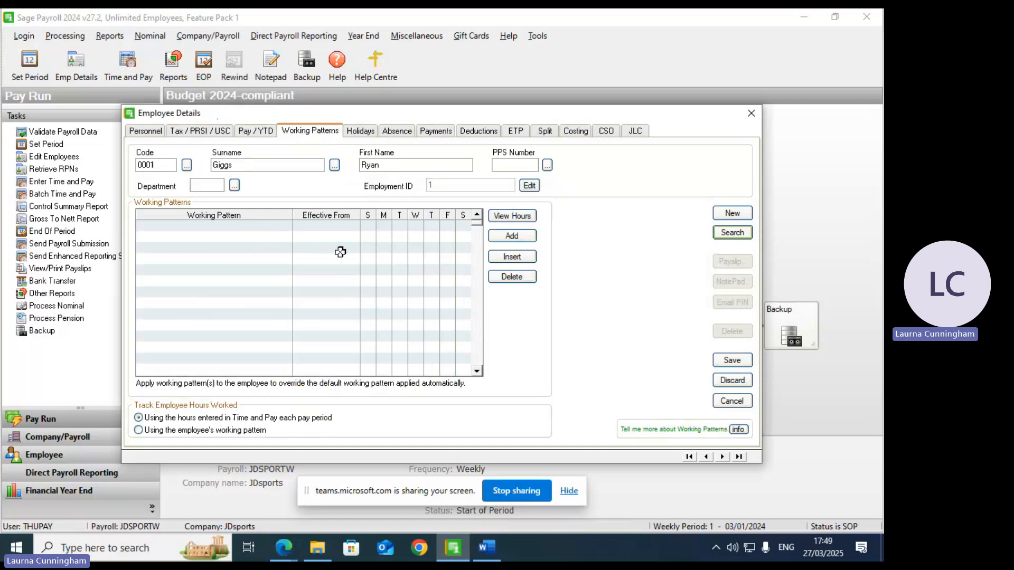
left_click(349, 133)
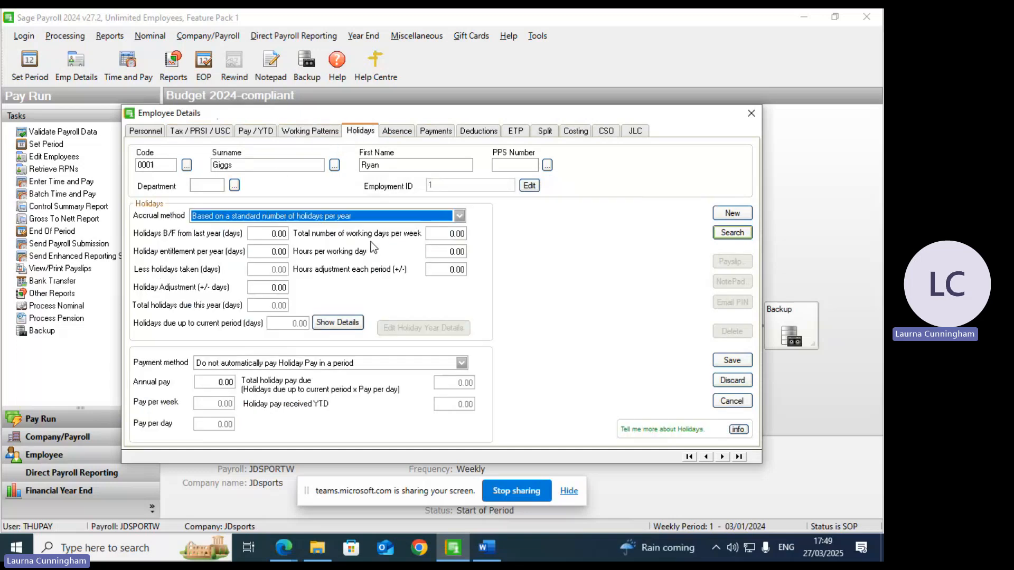
left_click(411, 133)
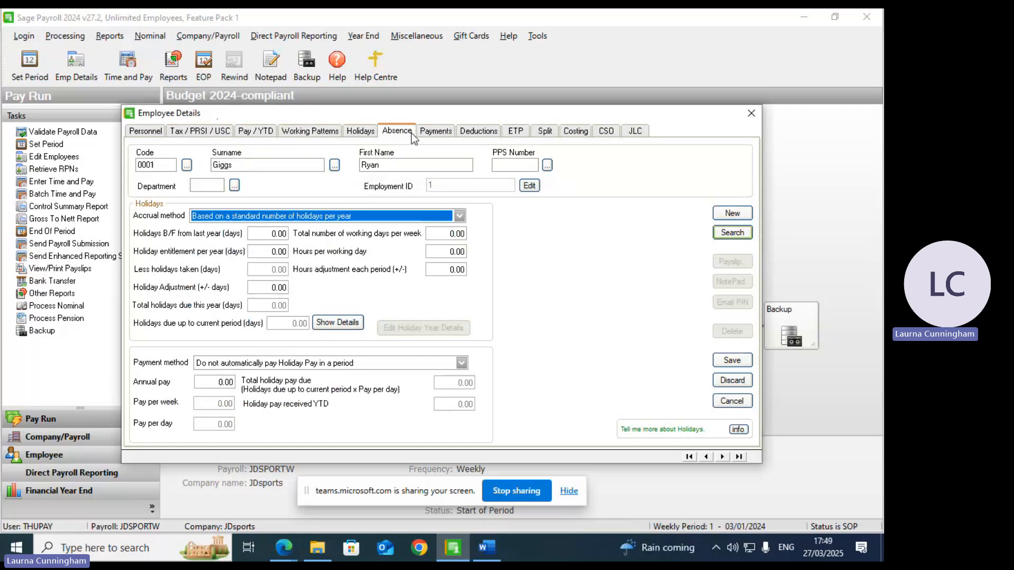
left_click(294, 132)
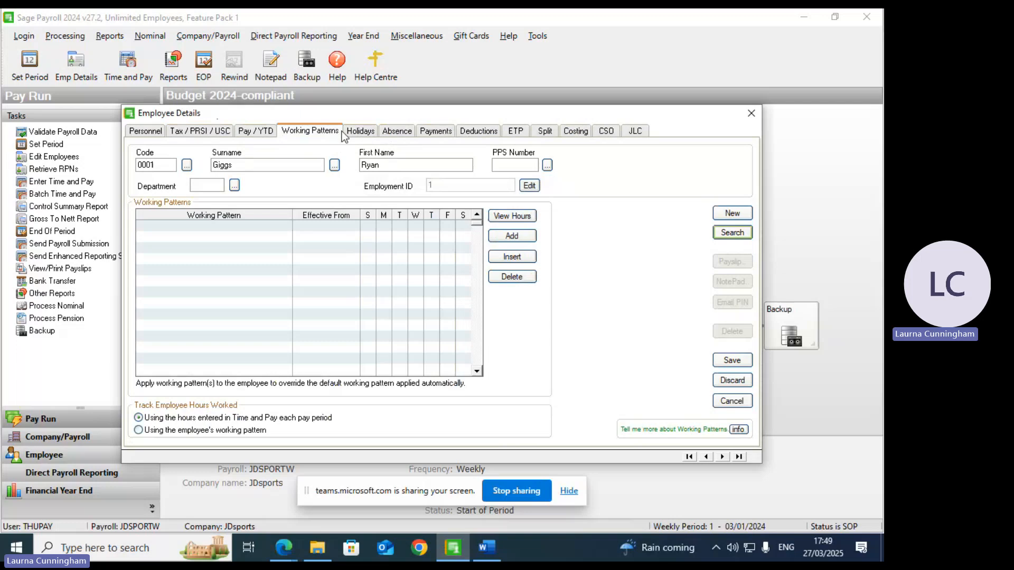
Step: On Payments, enter a Salary standard amount of 1050.00 and a Rate 1 of 48.0000
left_click(436, 132)
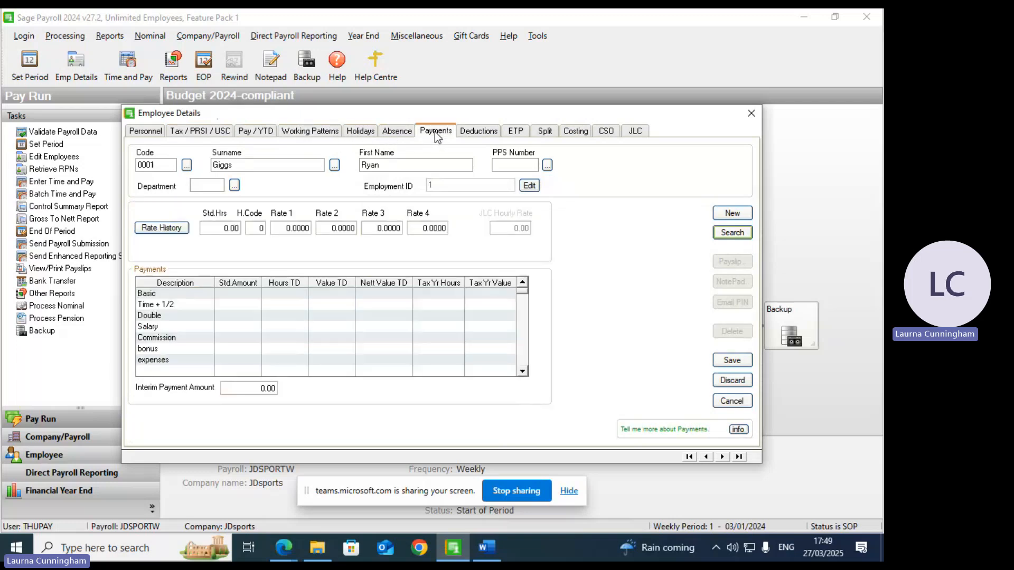
left_click(224, 325)
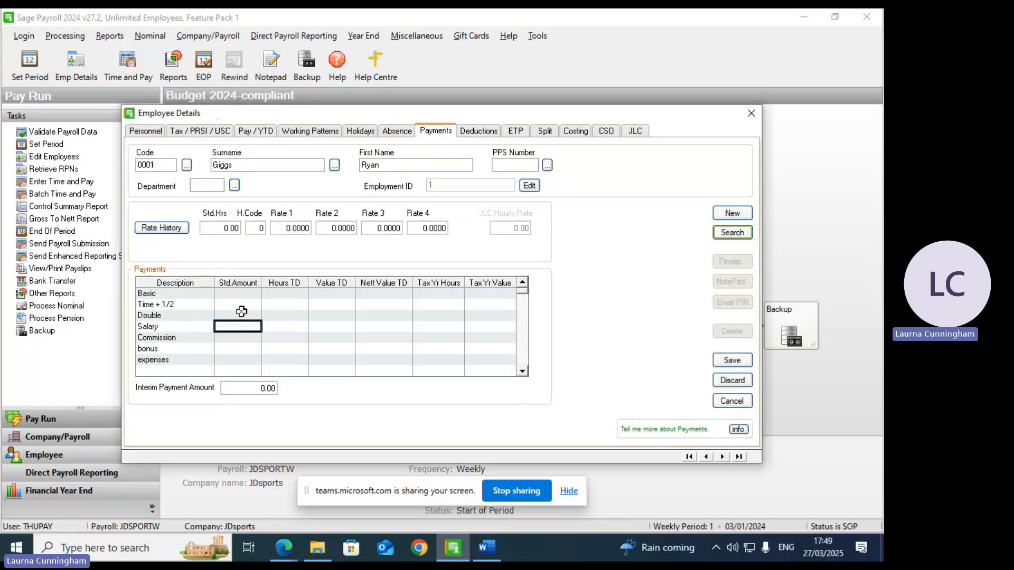
type("1000")
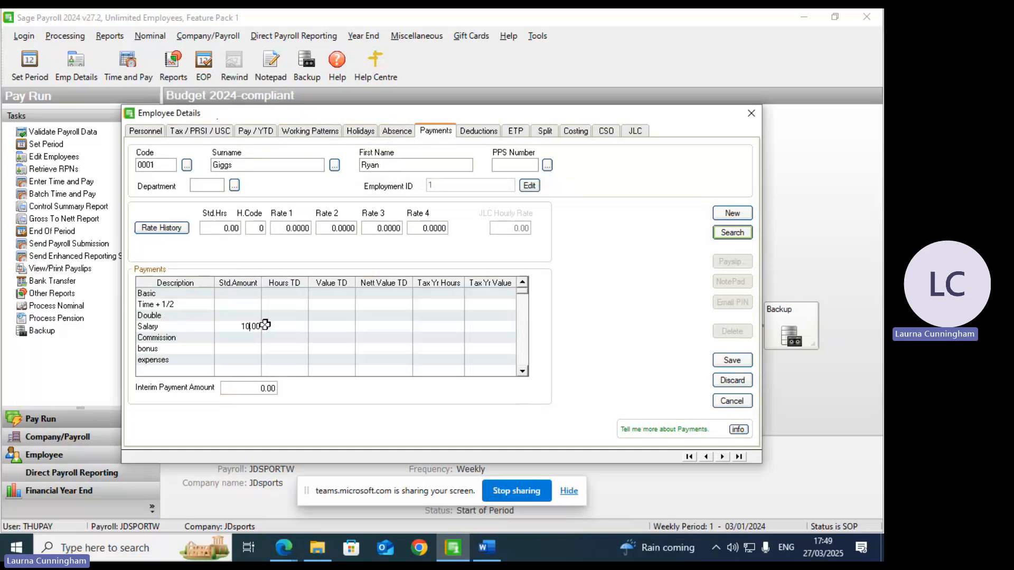
type("50")
left_click(290, 328)
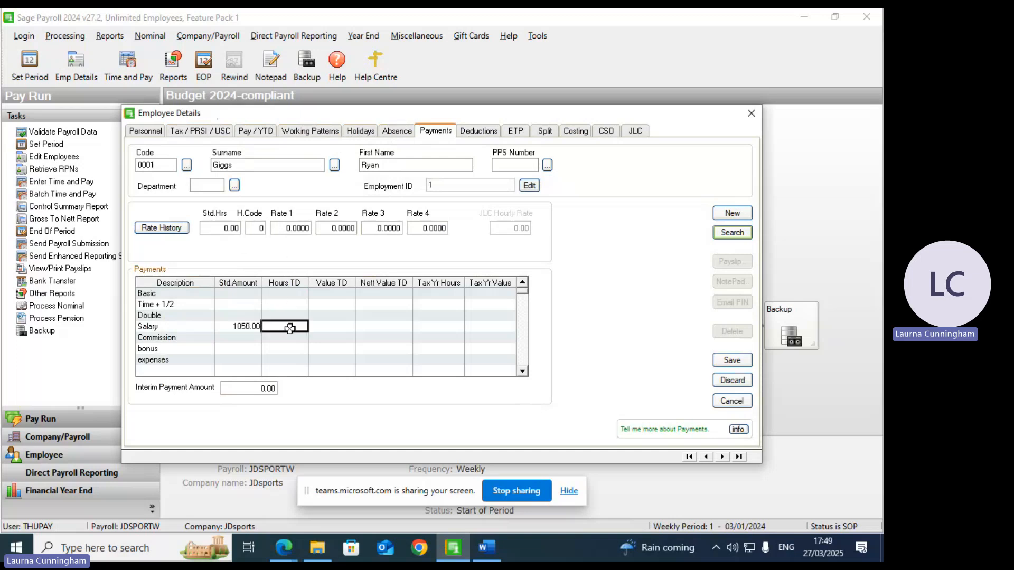
left_click(284, 228)
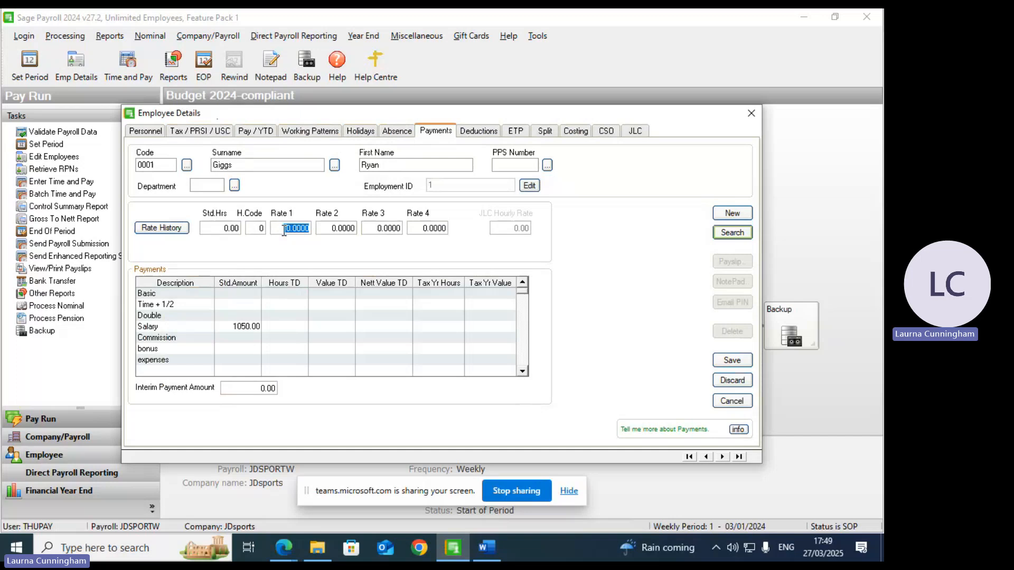
type("18")
left_click(247, 340)
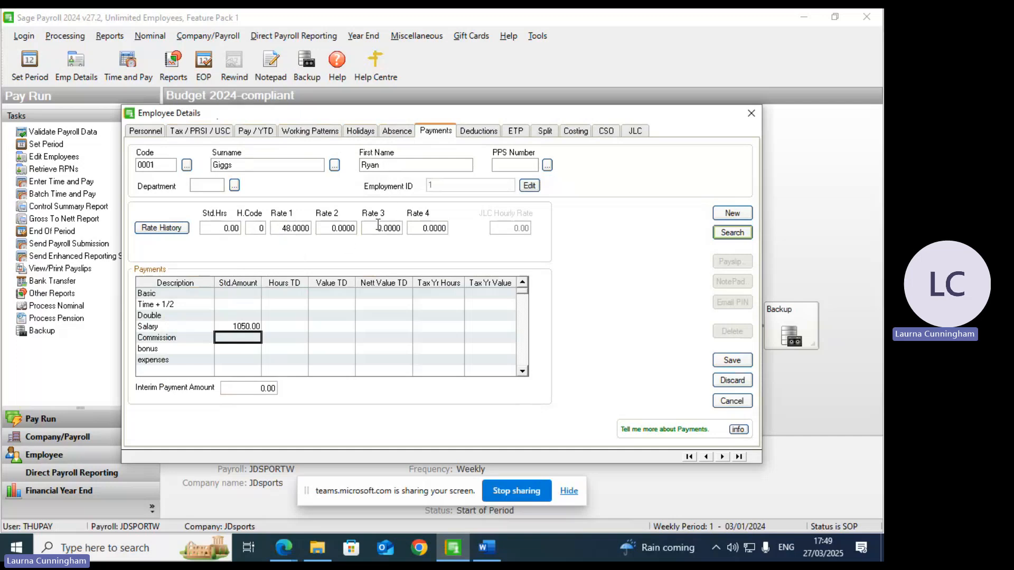
Step: On Deductions, enter Total LPT 260, union 5 and savings 20
left_click(472, 133)
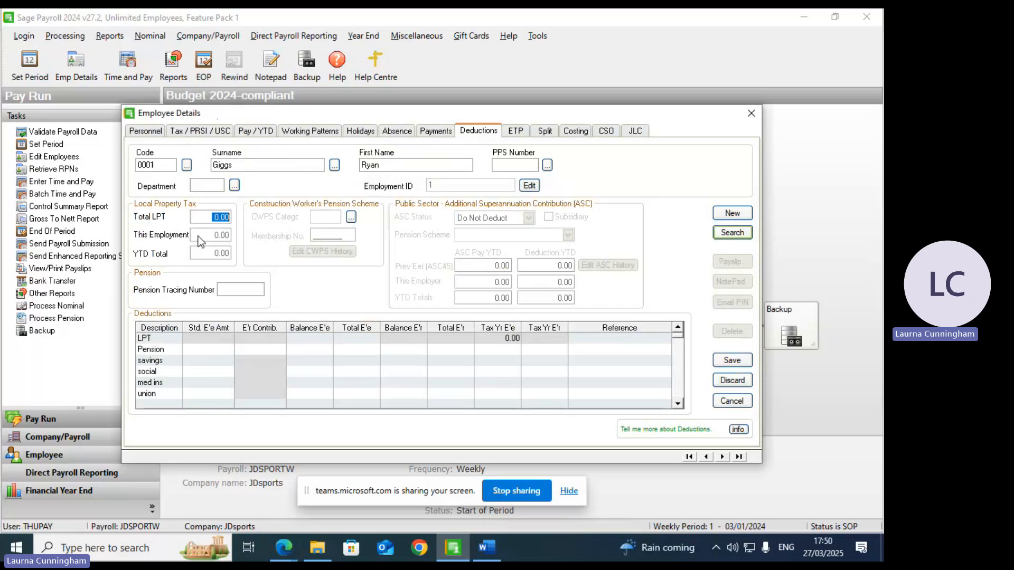
type("260")
left_click(197, 390)
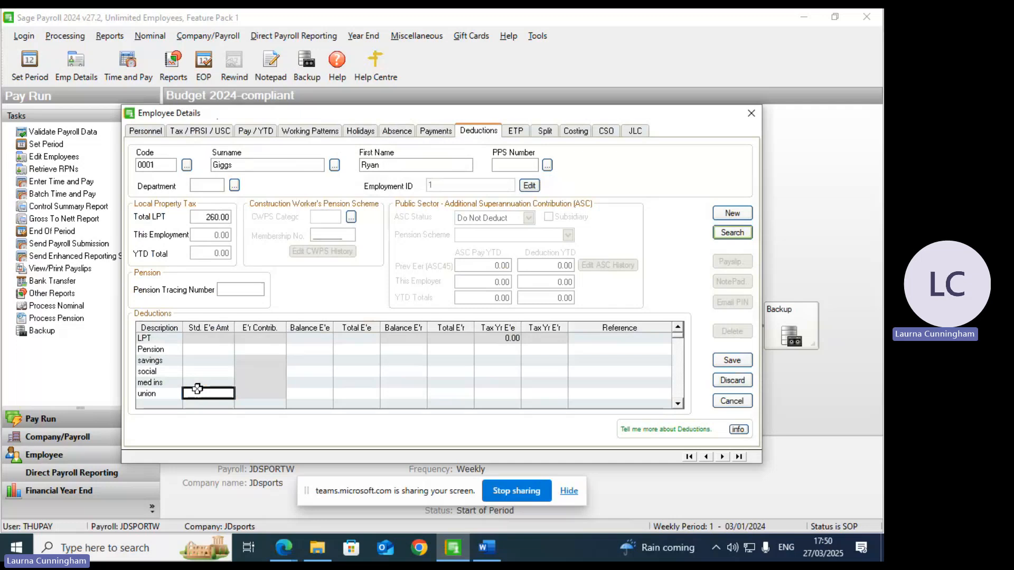
type("5")
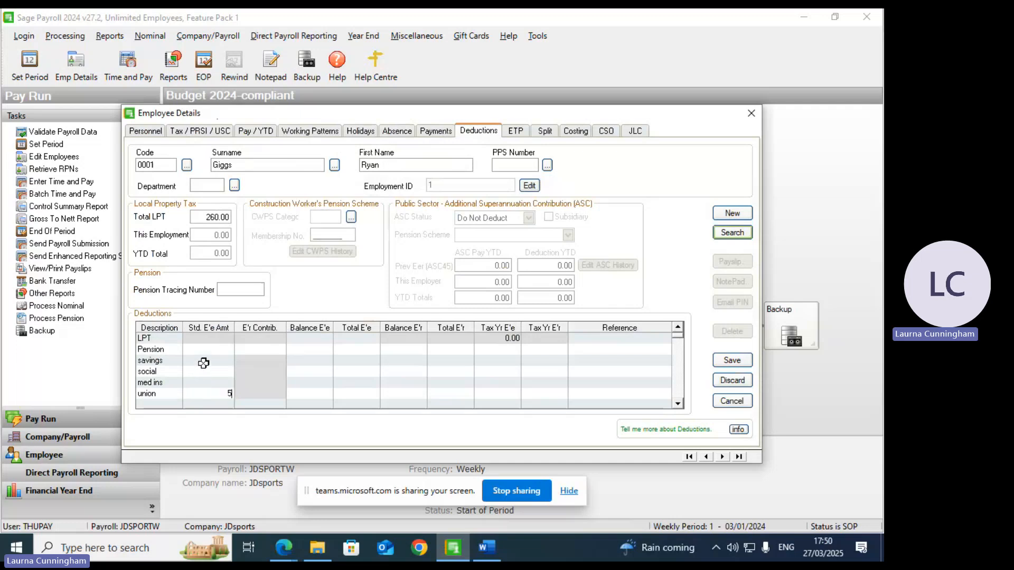
left_click(203, 363)
type("20")
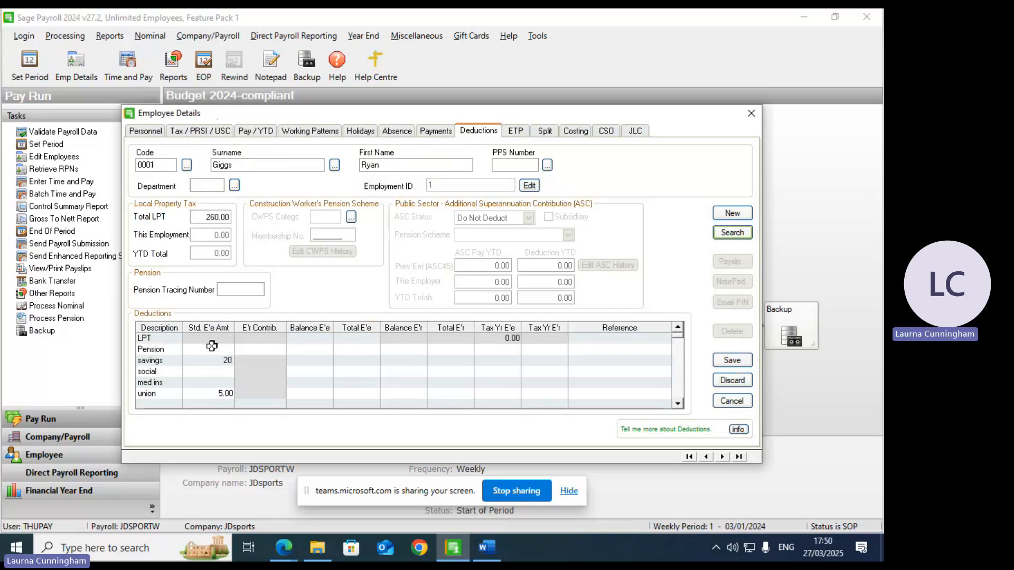
Step: Enter med ins 50, social 12 and Pension 20, making the Pension a fixed amount
left_click(211, 382)
type("50")
left_click(228, 370)
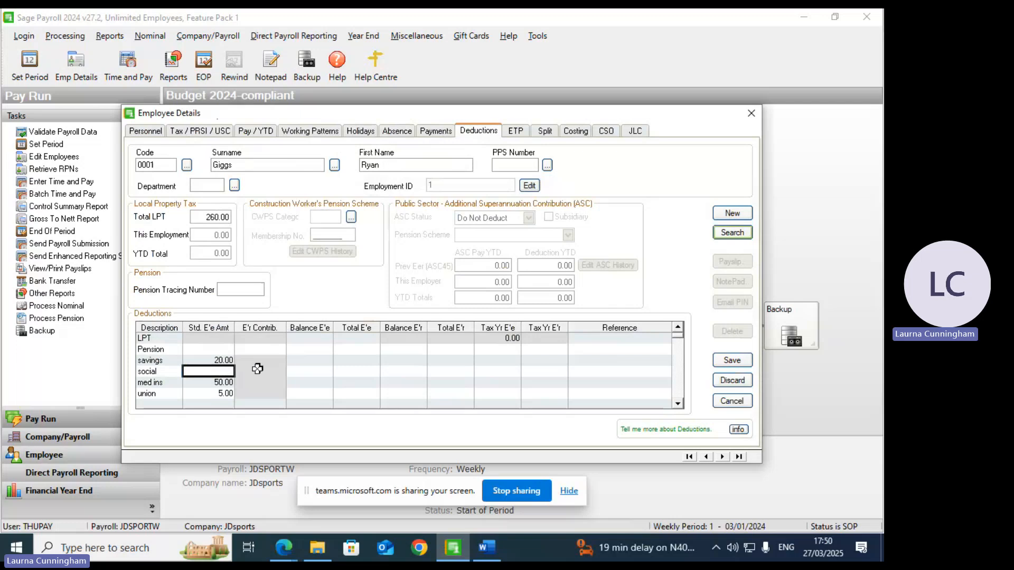
type("12")
left_click(212, 347)
type("2")
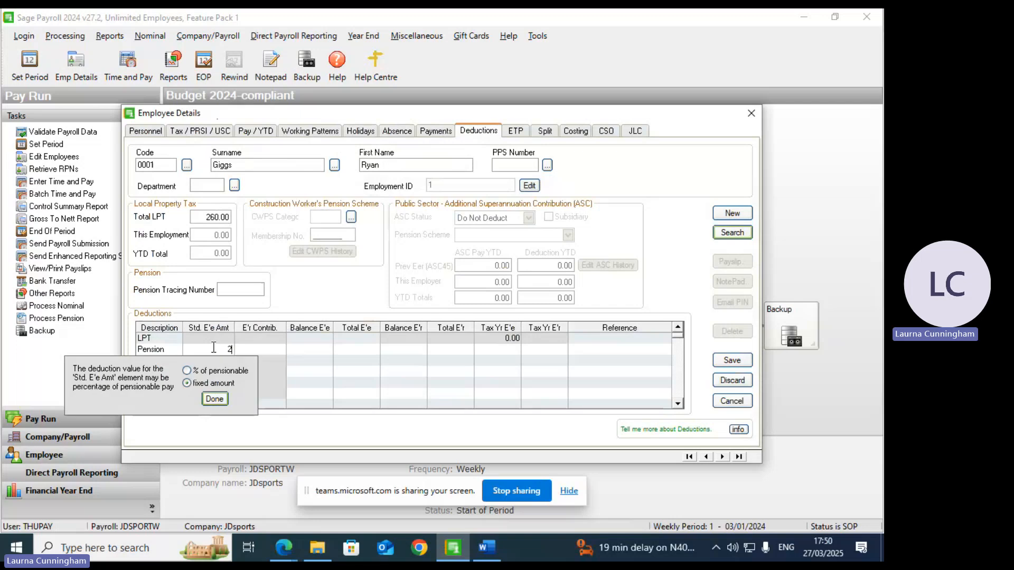
type("0")
left_click(216, 402)
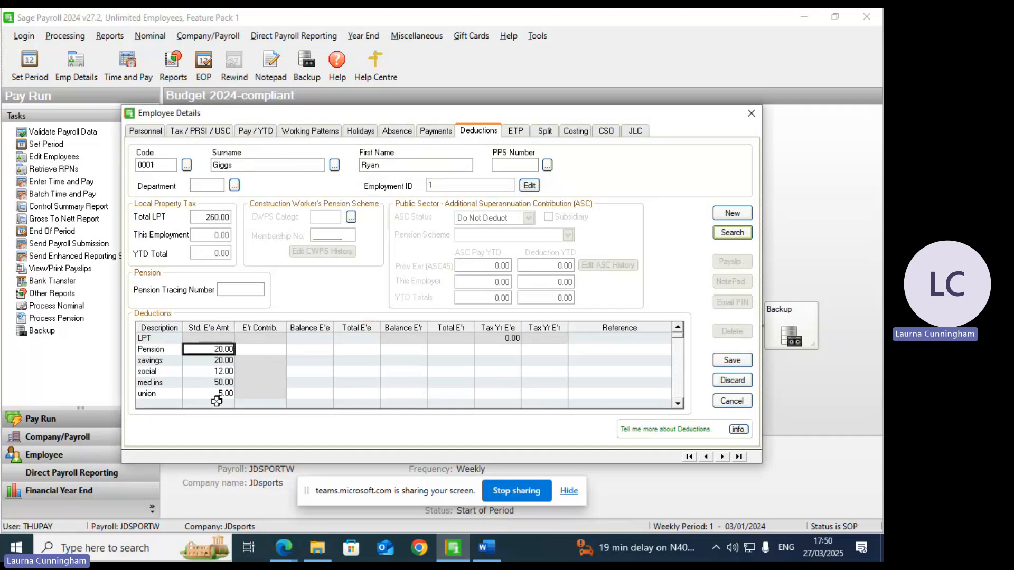
Step: Review Personnel, Tax / PRSI / USC and Pay / YTD, save the employee's details, and close the record
left_click(138, 135)
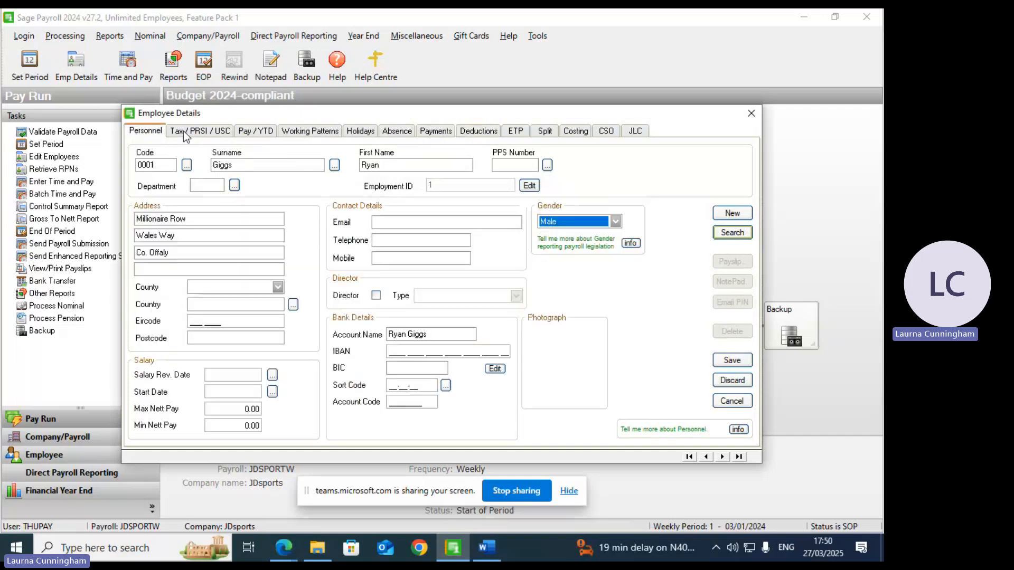
left_click(186, 137)
left_click(244, 133)
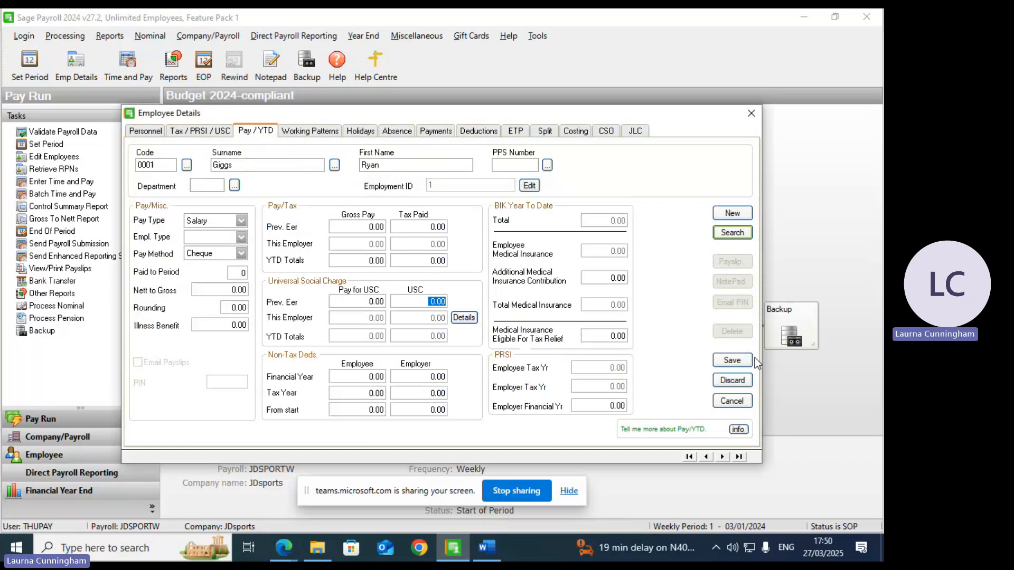
left_click(210, 132)
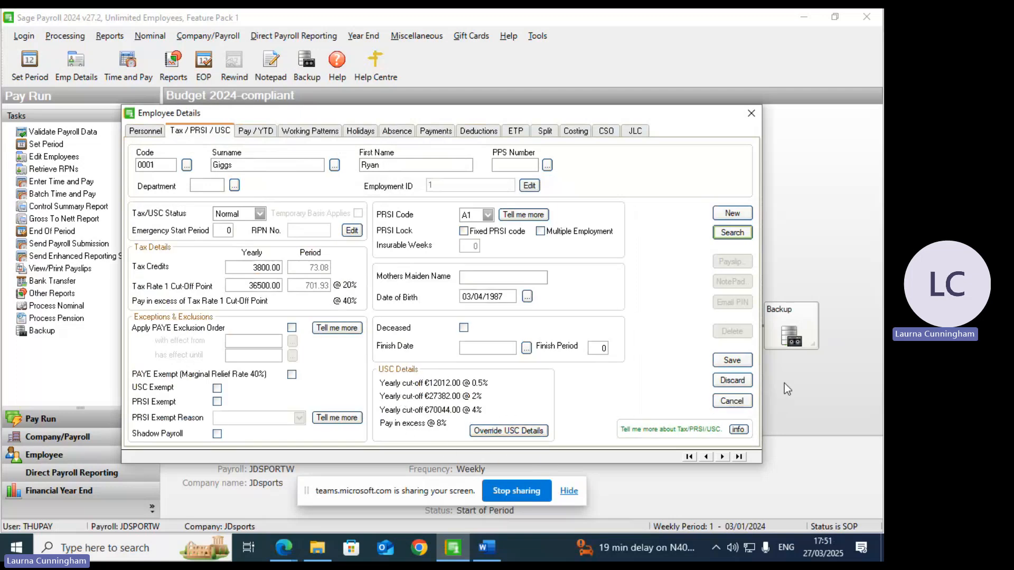
left_click(732, 361)
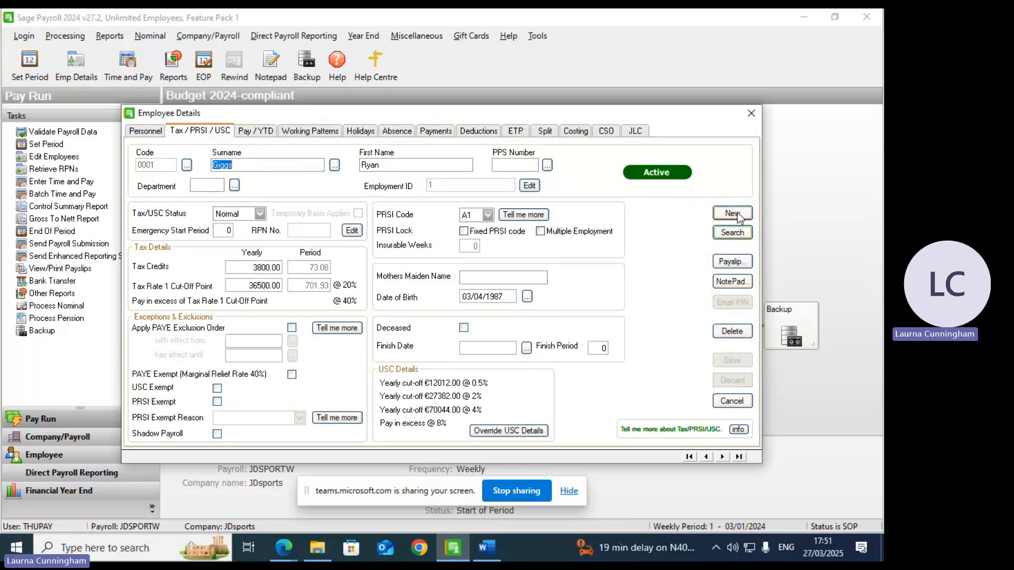
left_click(756, 116)
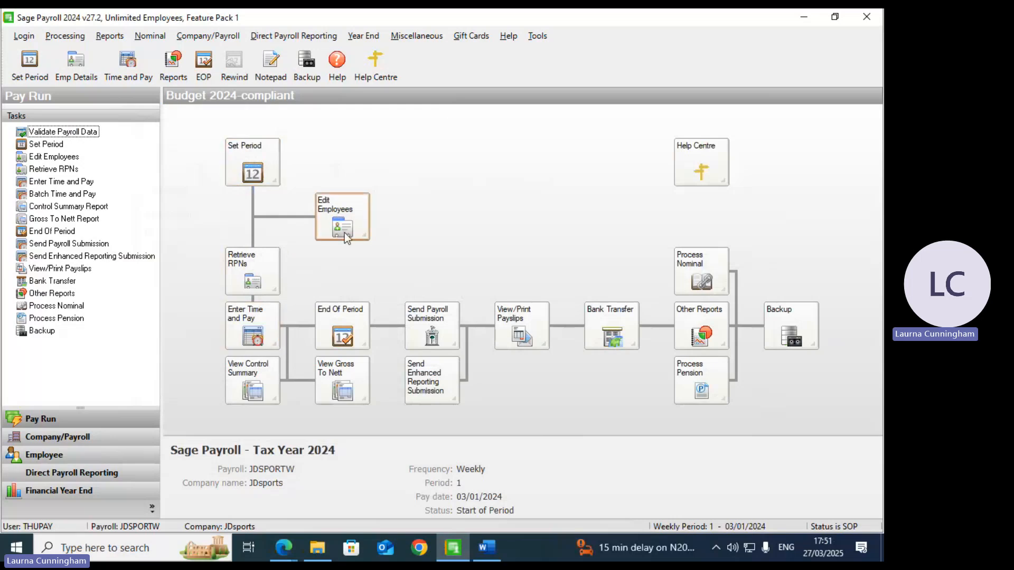
Step: Start Time and Pay entry, skip retrieving RPN details, and continue in Random entry mode
left_click(250, 333)
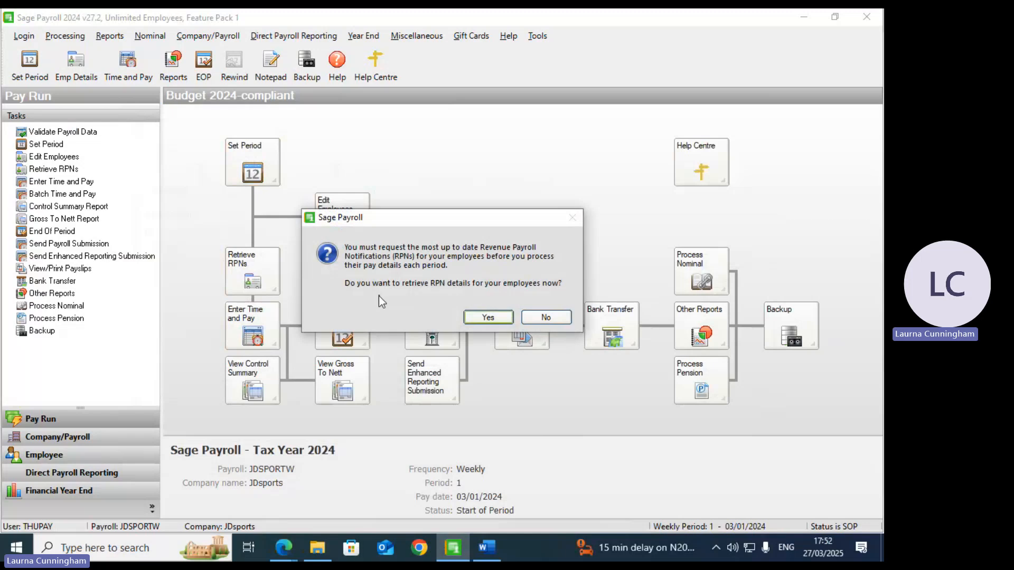
left_click(545, 319)
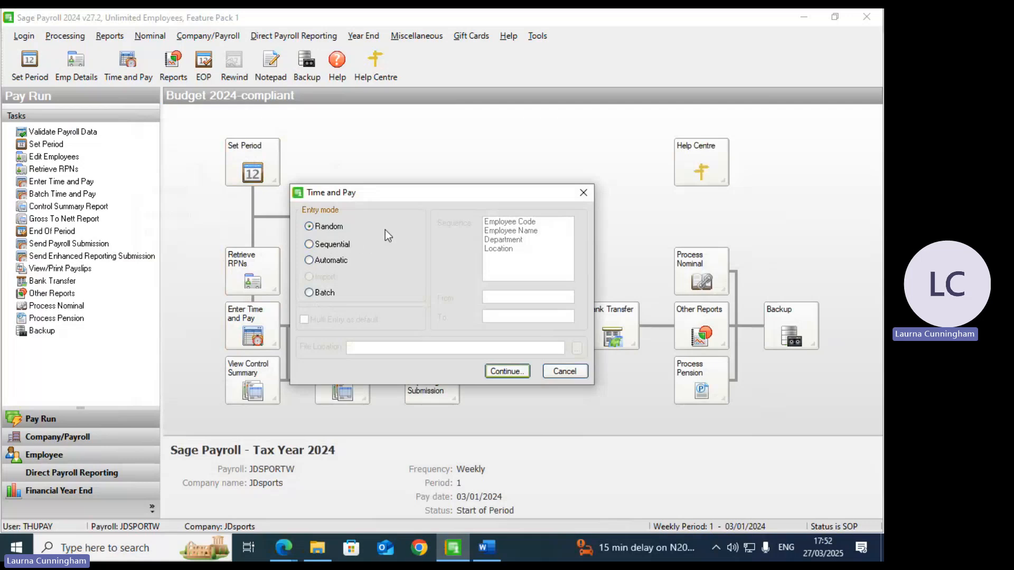
left_click(494, 372)
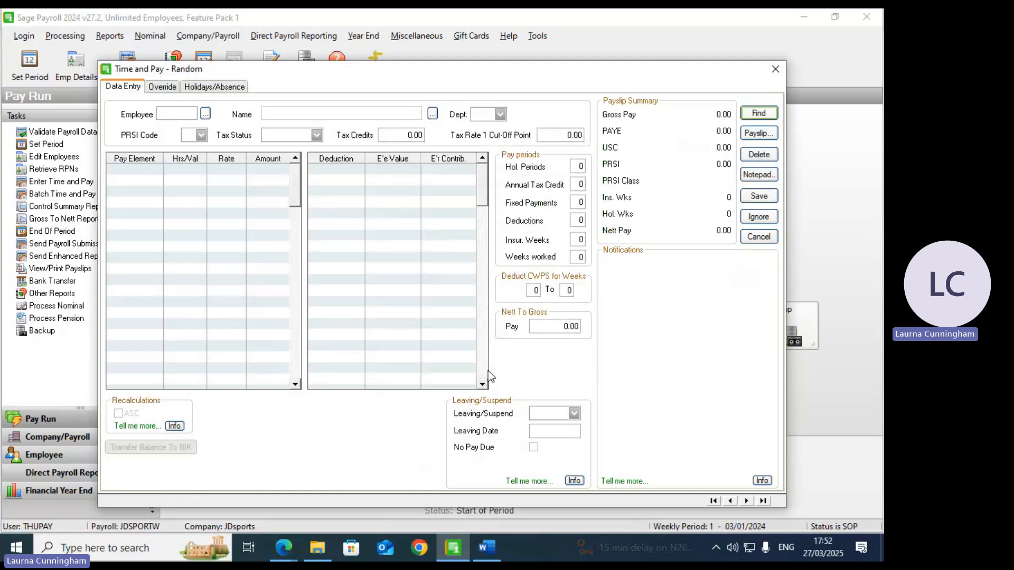
Step: Load employee 0001 and enter 2 Time + 1/2 hours
type("1")
key("Tab")
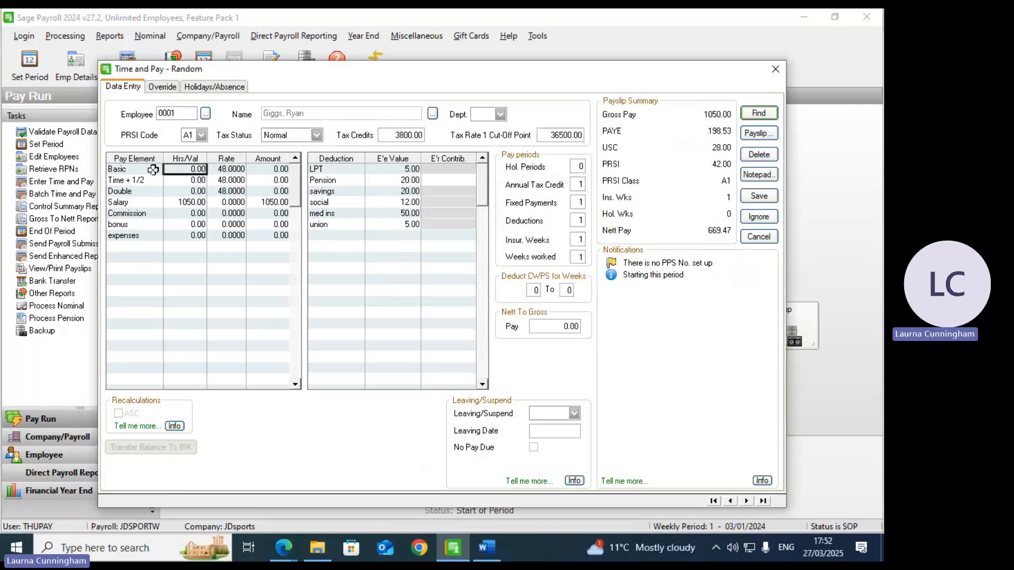
left_click(201, 204)
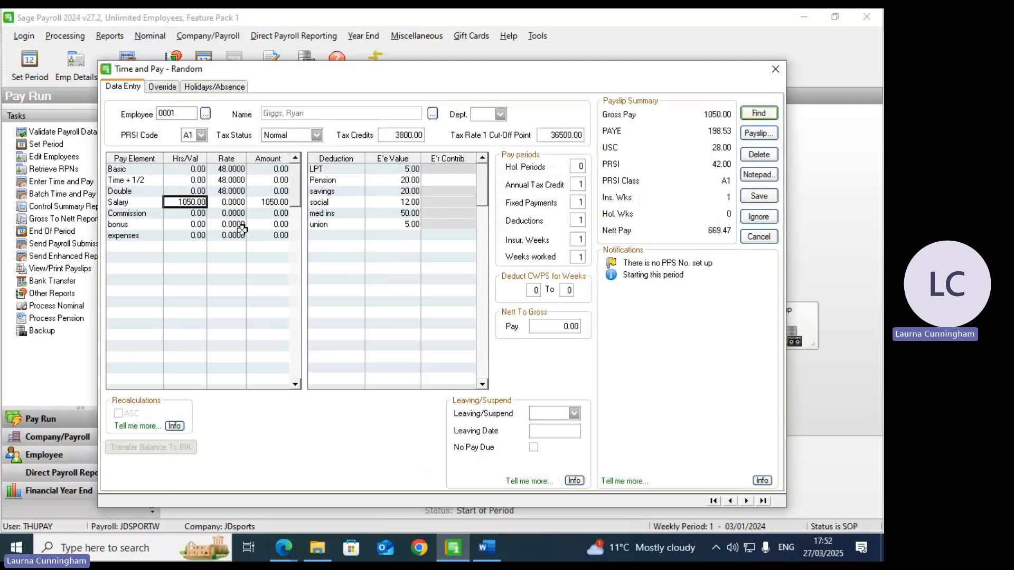
left_click(198, 181)
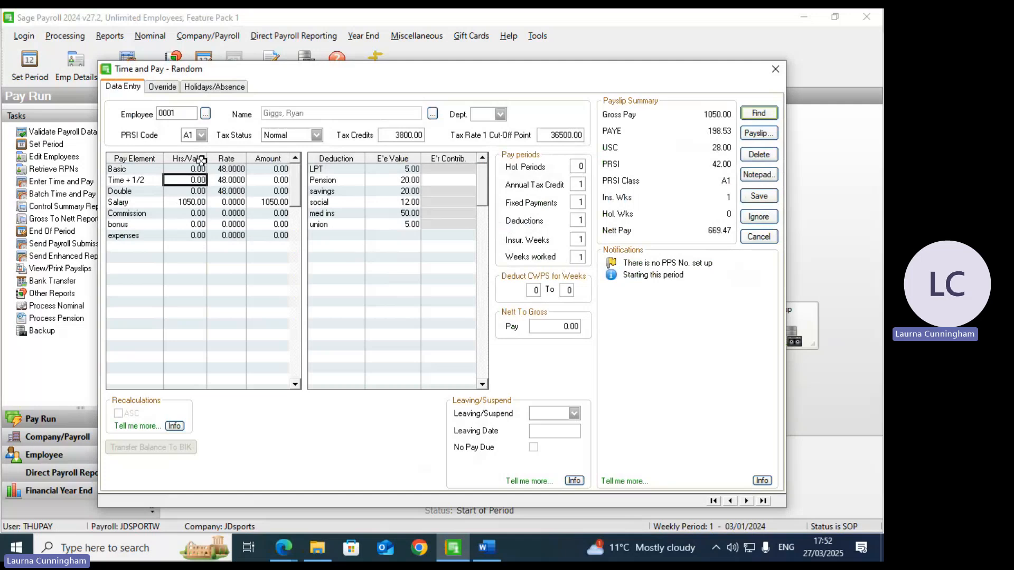
type("2")
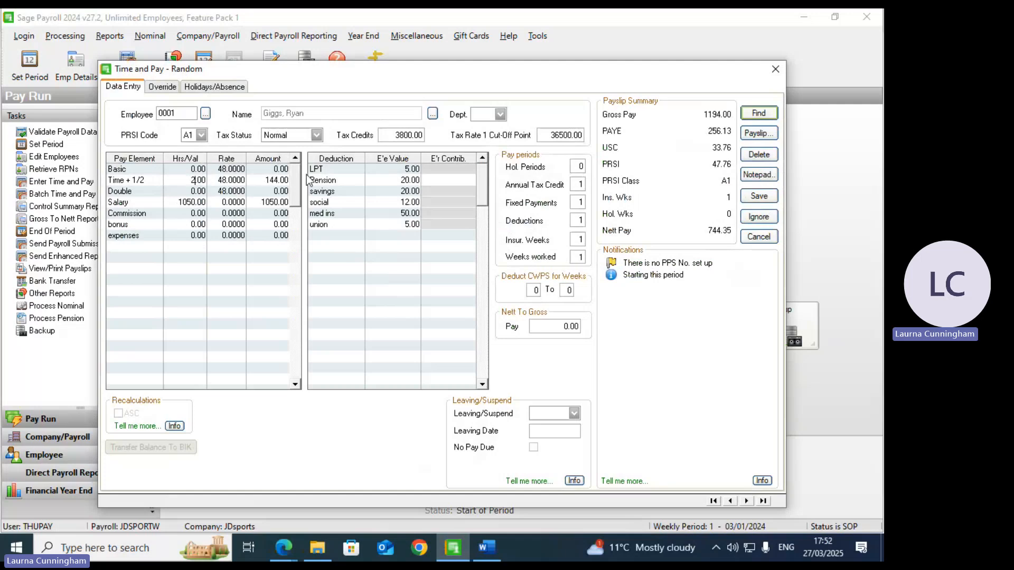
key("Return")
Step: Enter 4 double-time hours and 160.00 expenses, bringing gross pay to 1738.00
type("8")
key("Return")
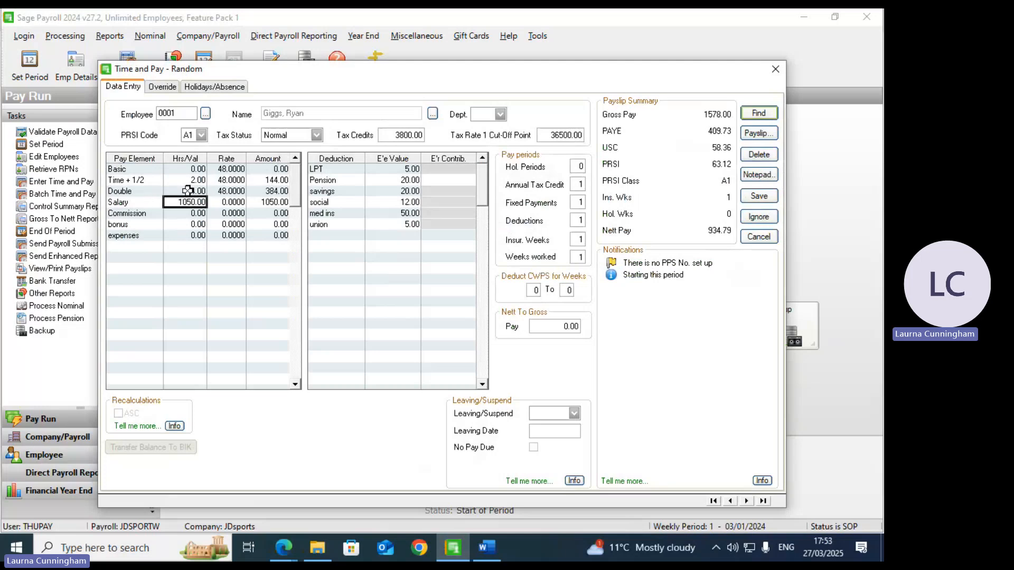
key("Return")
key("Return")
key("Return")
type("16")
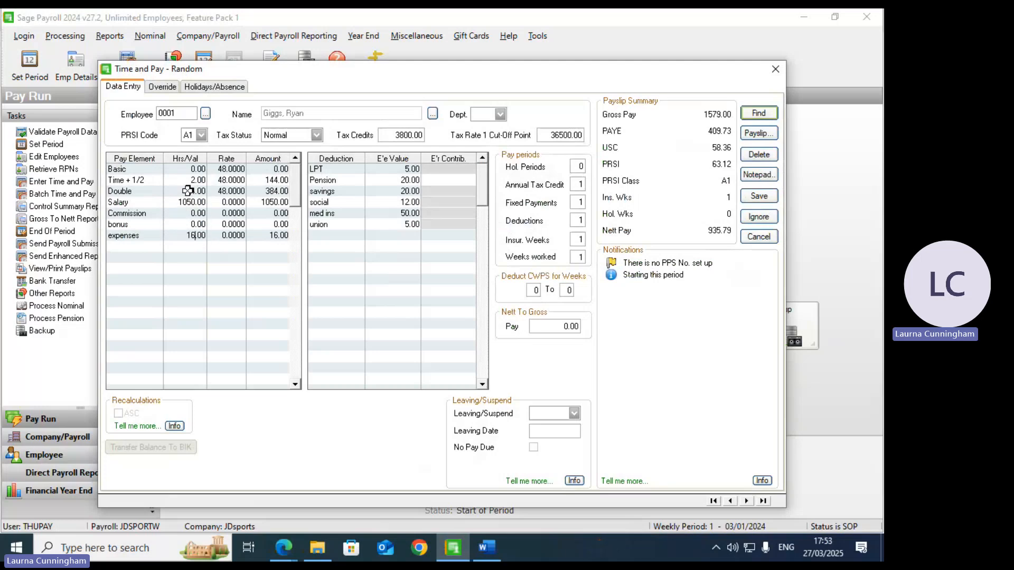
type("0")
key("Up")
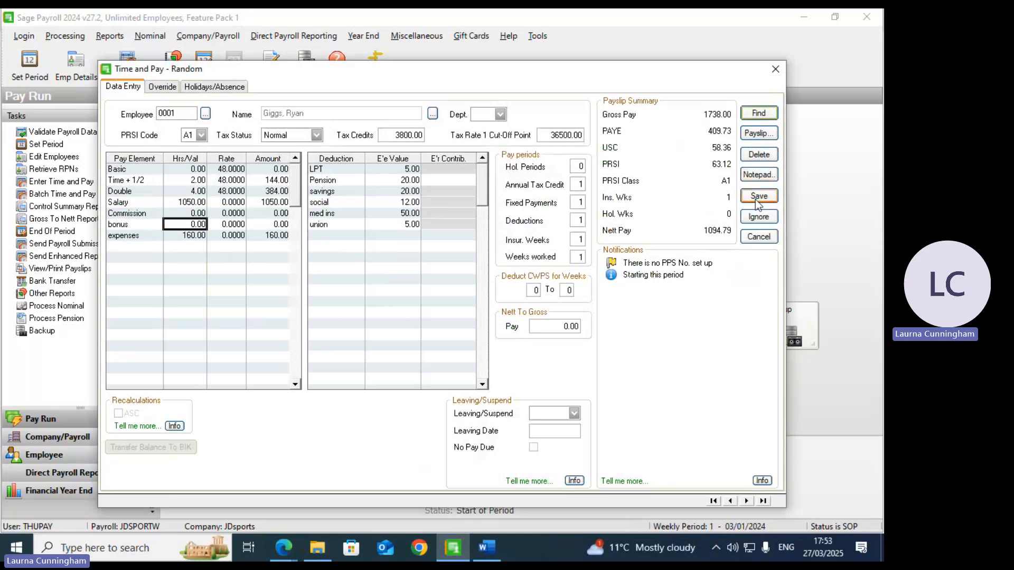
Step: Preview employee 0001's payslip (net 1094.79), set Leaving/Suspend and 0 holiday periods, then save
left_click(761, 135)
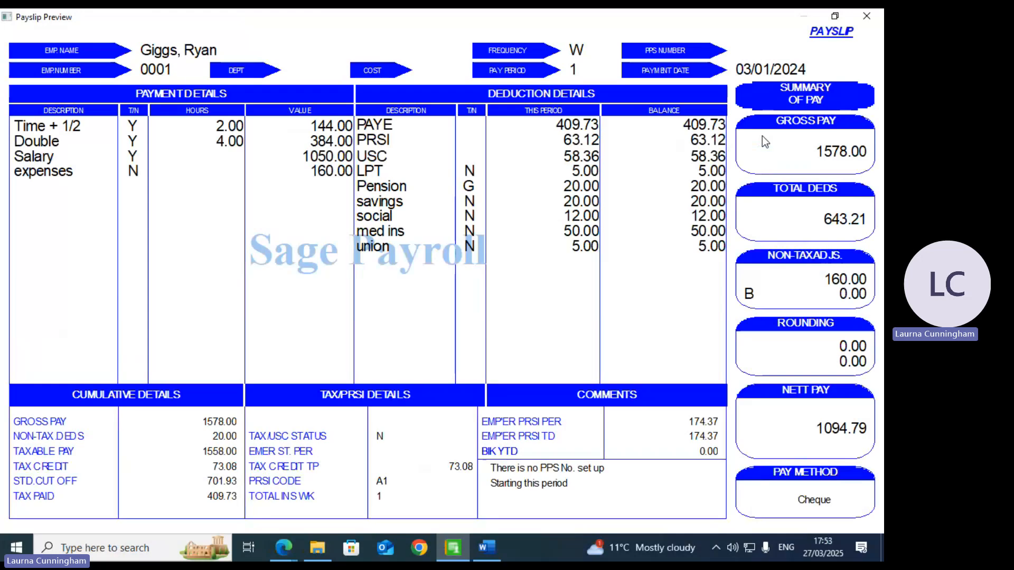
left_click(857, 18)
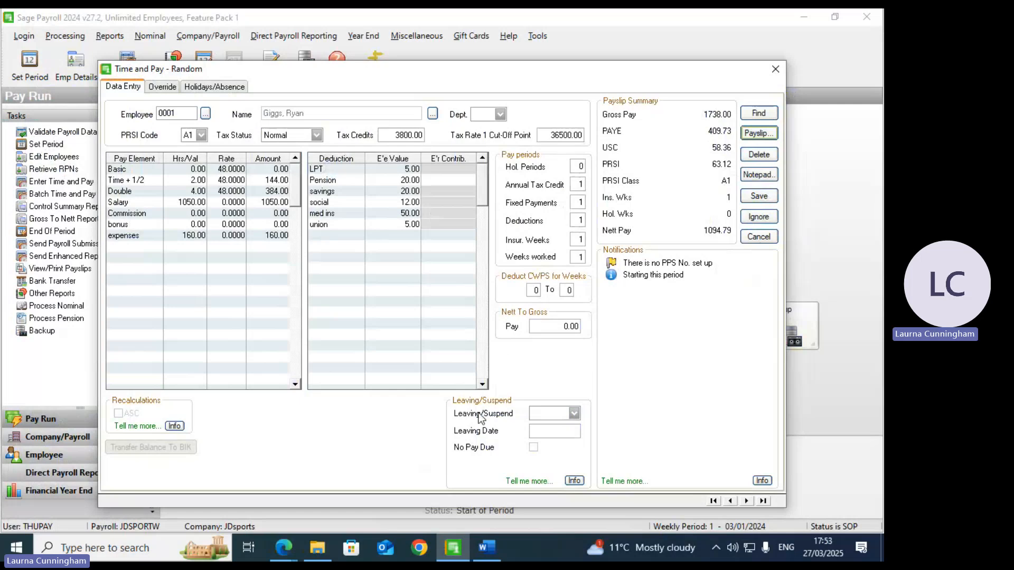
left_click(574, 414)
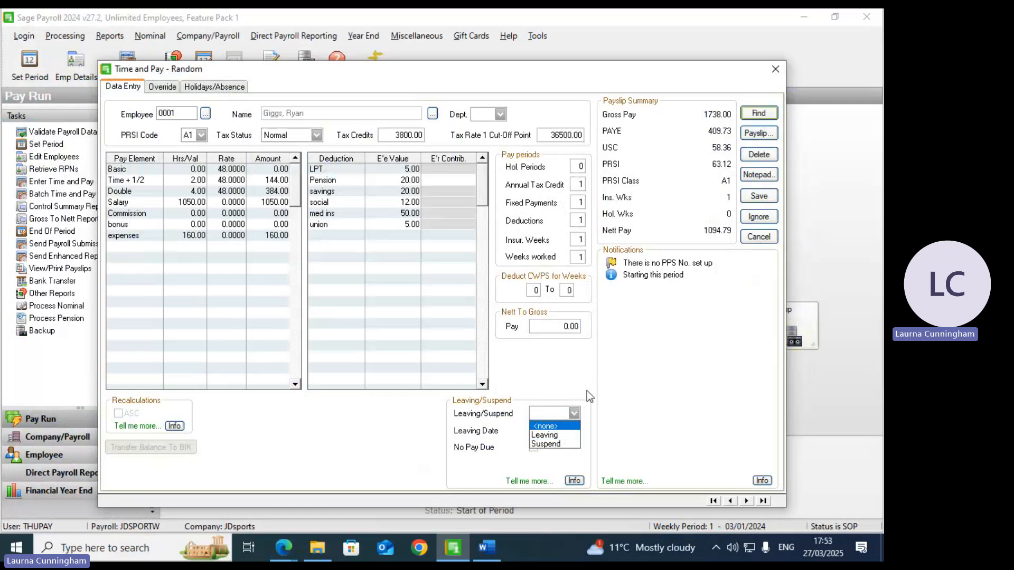
left_click(564, 436)
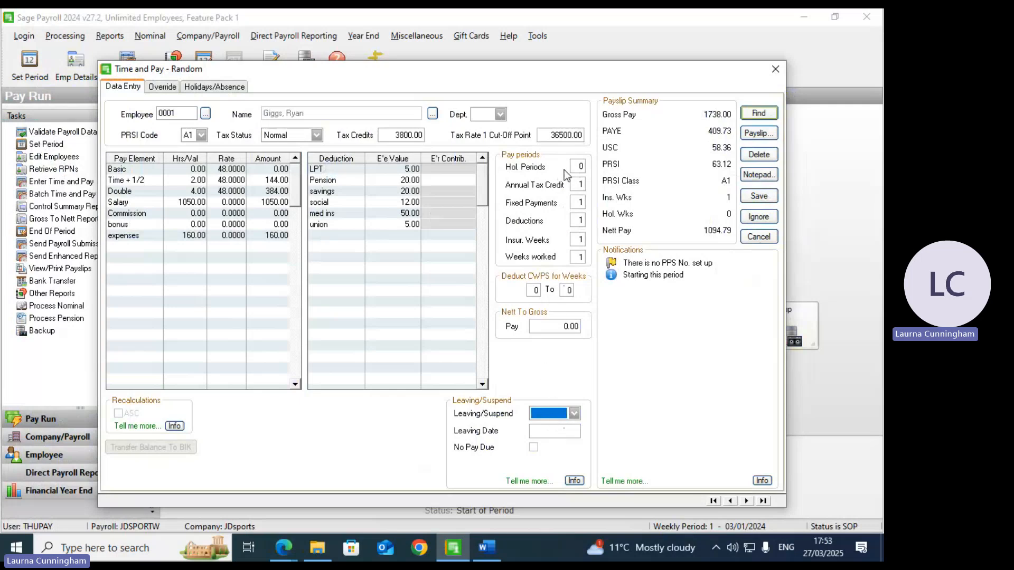
double_click(580, 166)
type("0")
left_click(756, 198)
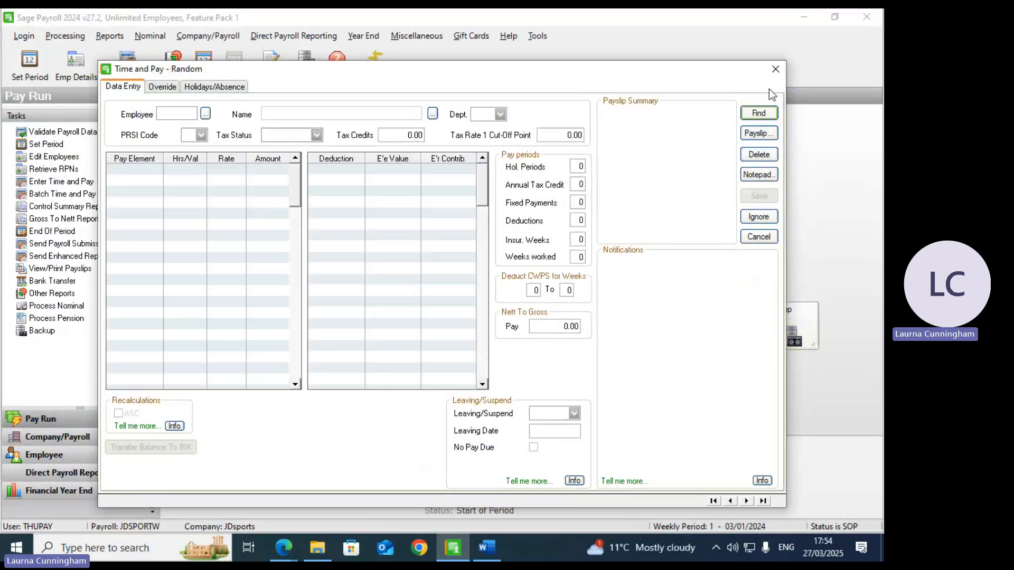
Step: Close Time and Pay entry, then preview and close the period 1 Control Summary report
left_click(776, 71)
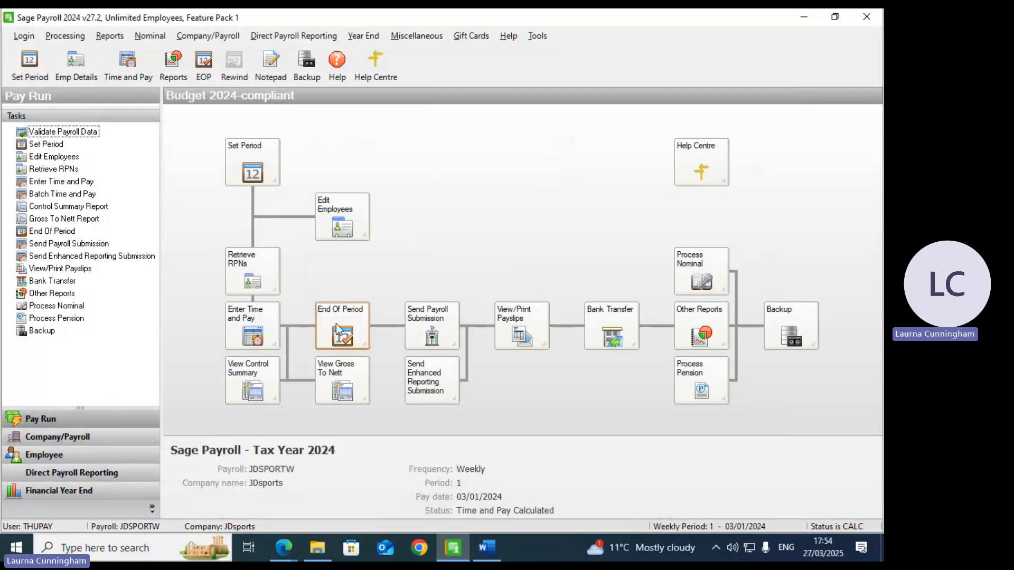
left_click(259, 376)
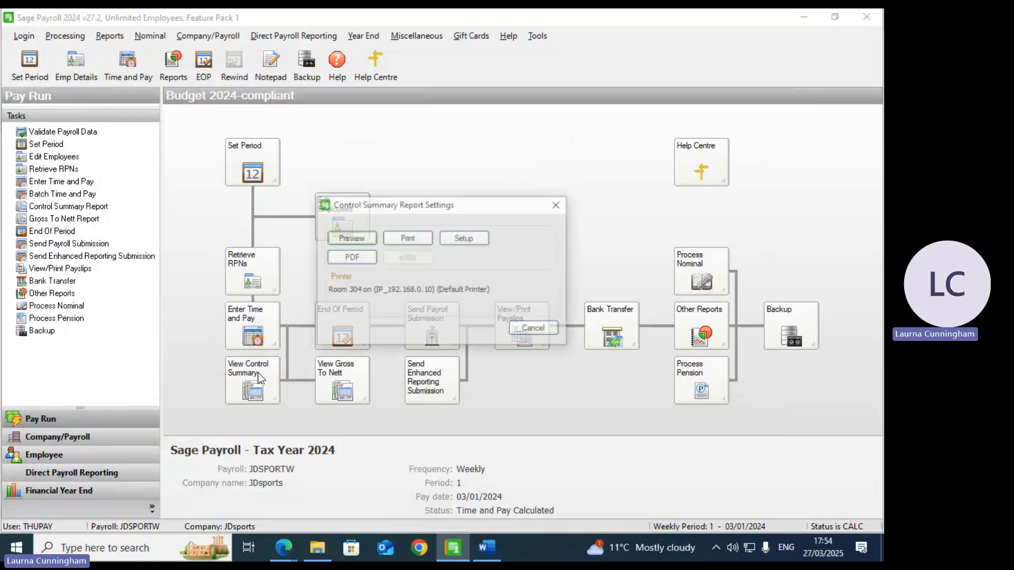
left_click(351, 238)
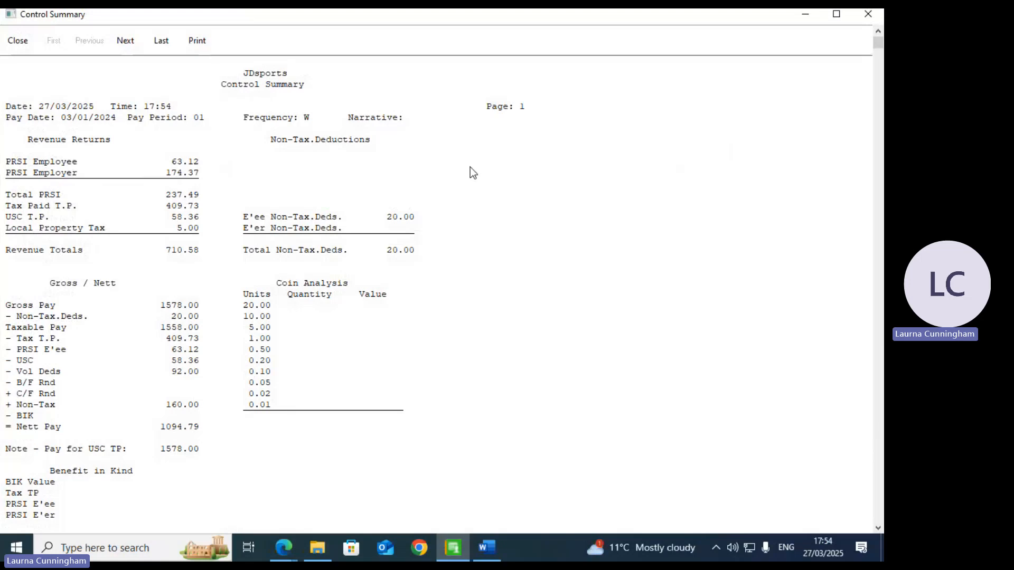
left_click(869, 17)
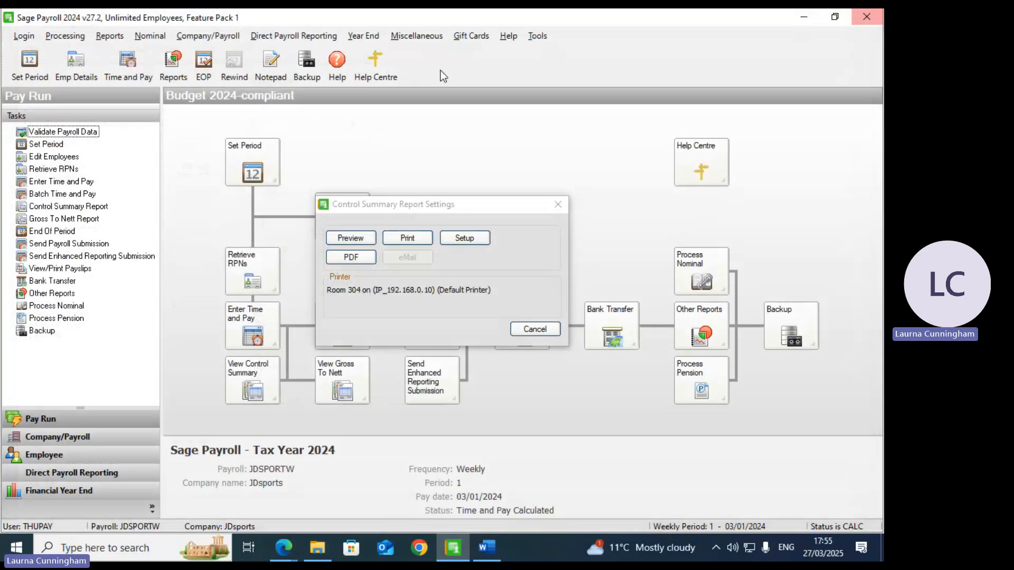
left_click(558, 205)
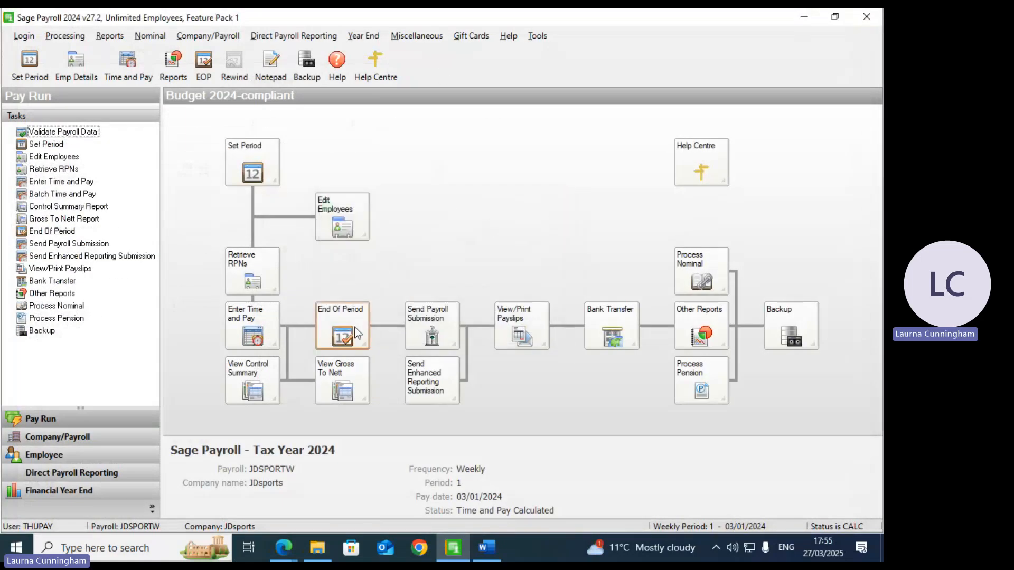
Step: Preview the period 1 Gross to Nett report showing 1094.79 net pay, then close the preview
left_click(347, 391)
left_click(536, 188)
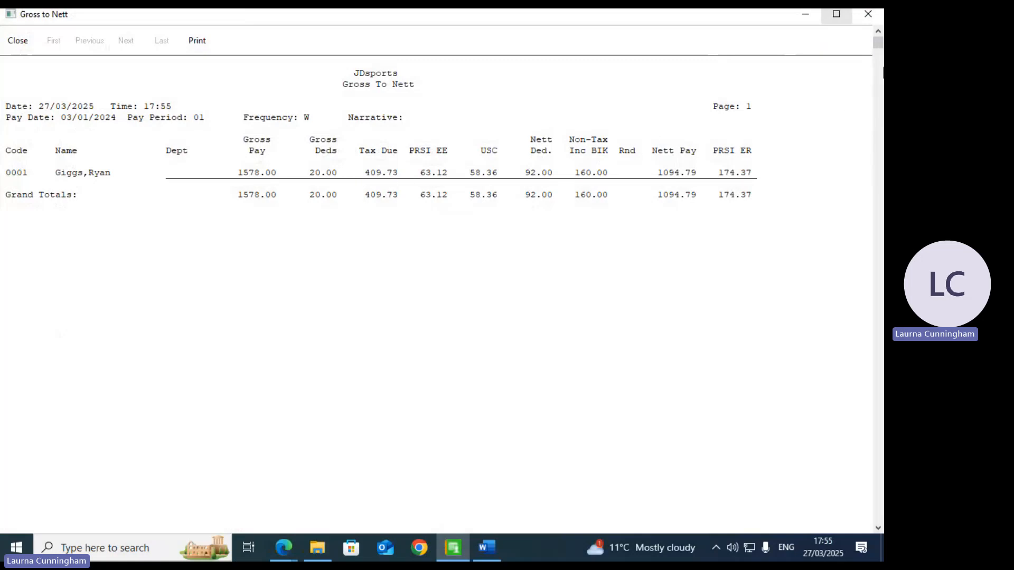
left_click(868, 15)
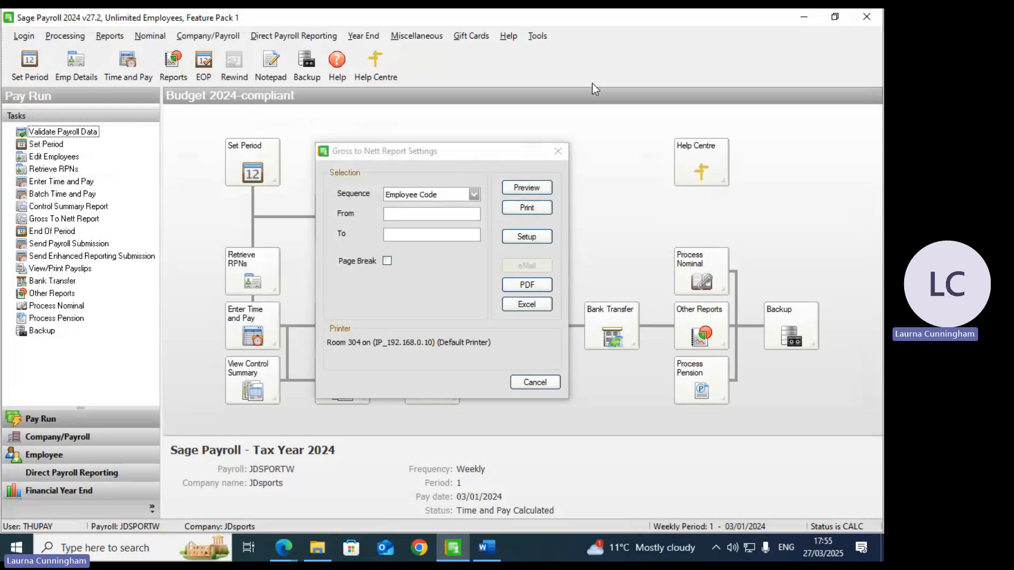
Step: Close the Gross to Nett options, review employee 0001's Tax / PRSI / USC details, then close the record
left_click(558, 151)
left_click(362, 214)
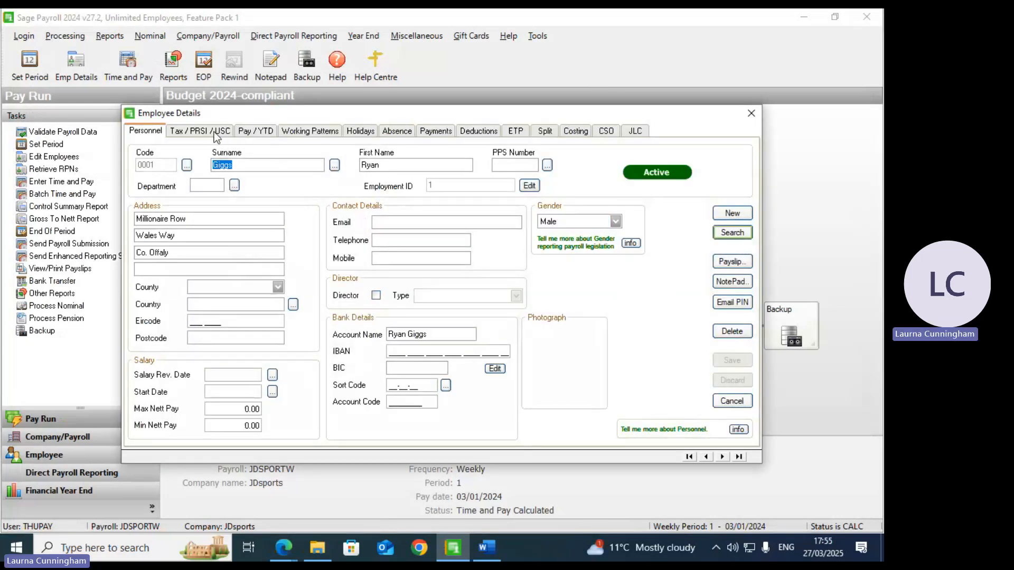
left_click(214, 133)
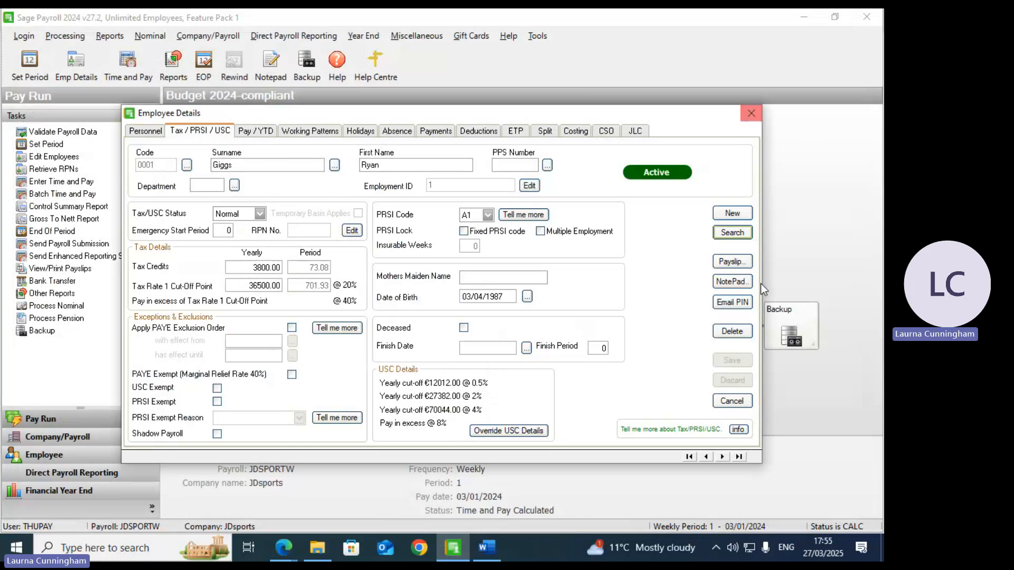
left_click(753, 116)
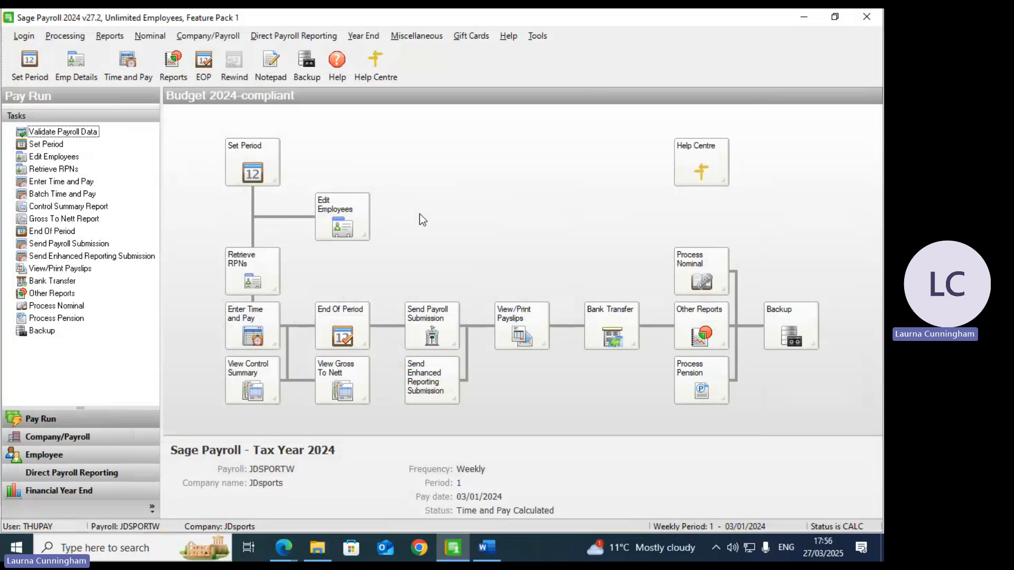
left_click(251, 336)
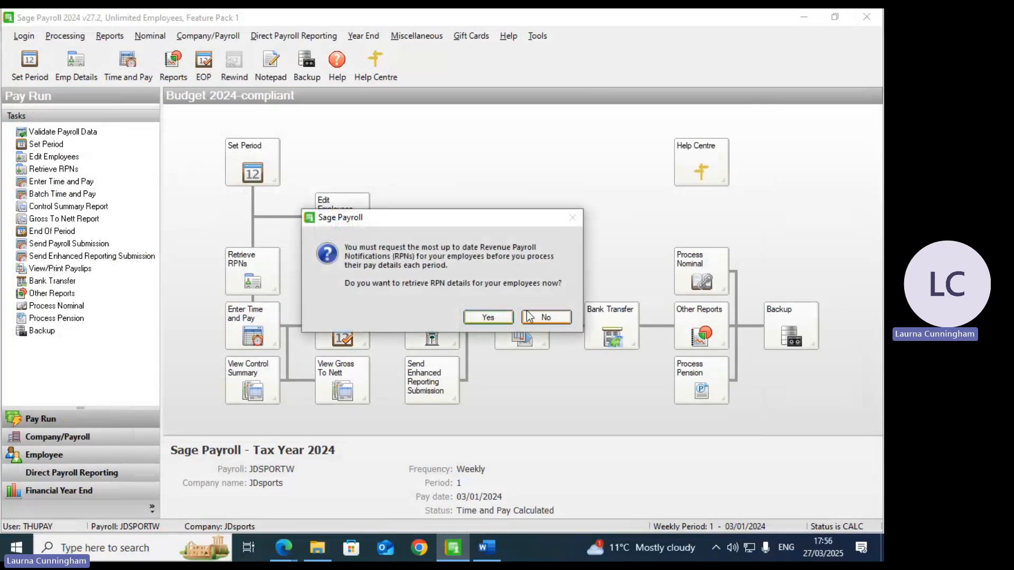
left_click(544, 318)
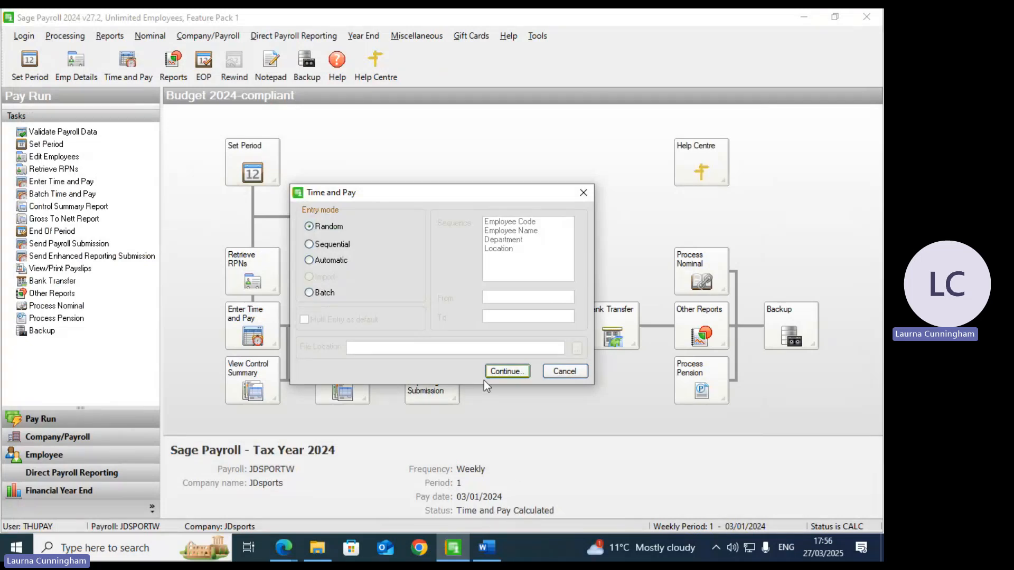
left_click(515, 371)
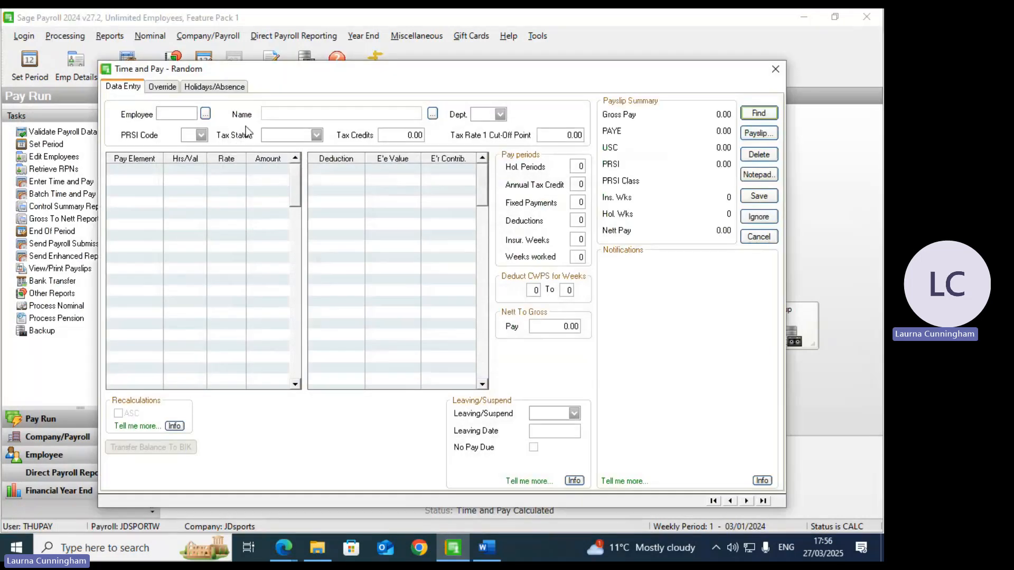
type("1")
key("Tab")
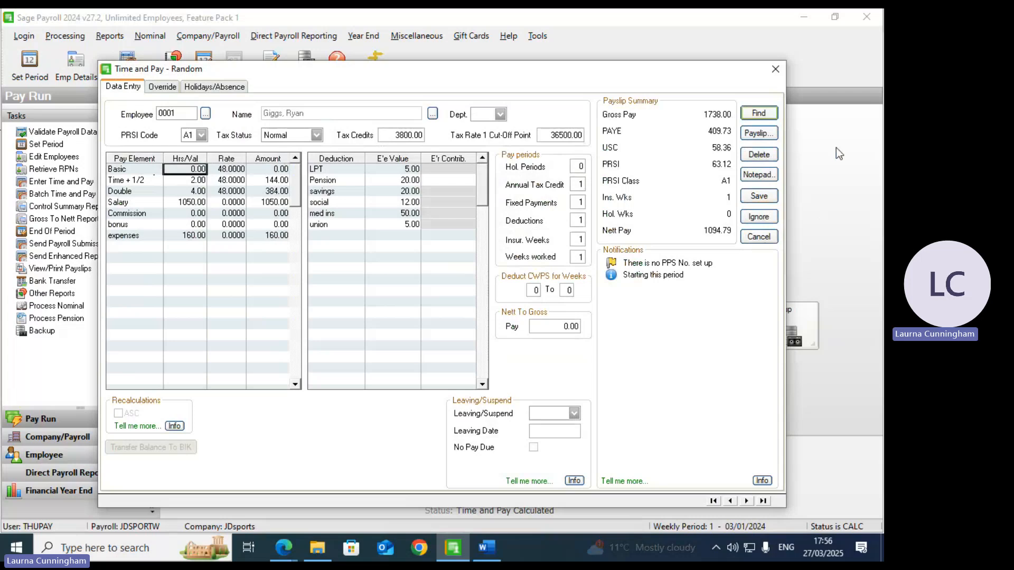
left_click(778, 71)
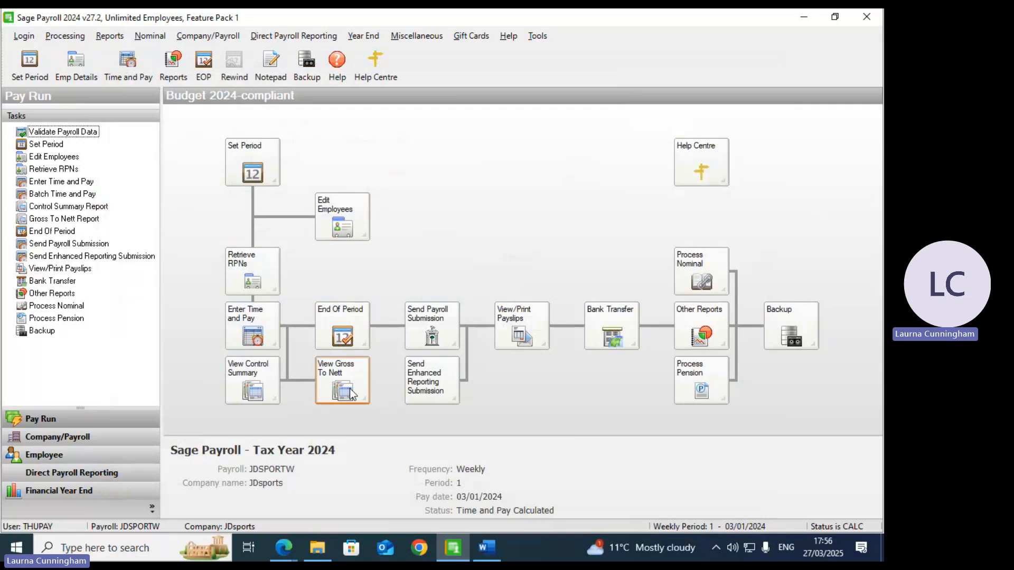
Step: Post period 1's results to End of Period and bring up Set Period, skipping the ROS submission
left_click(363, 330)
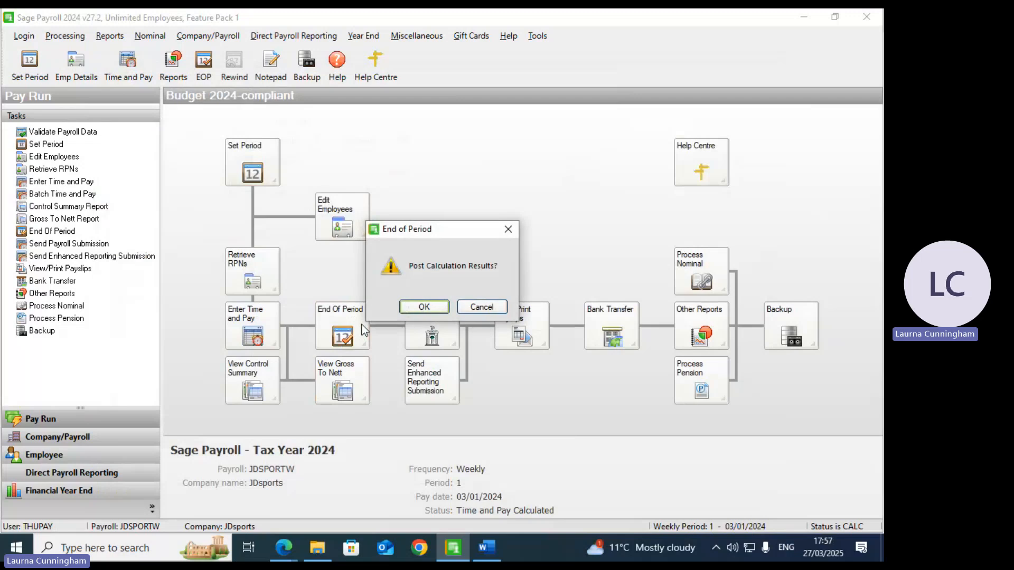
left_click(422, 312)
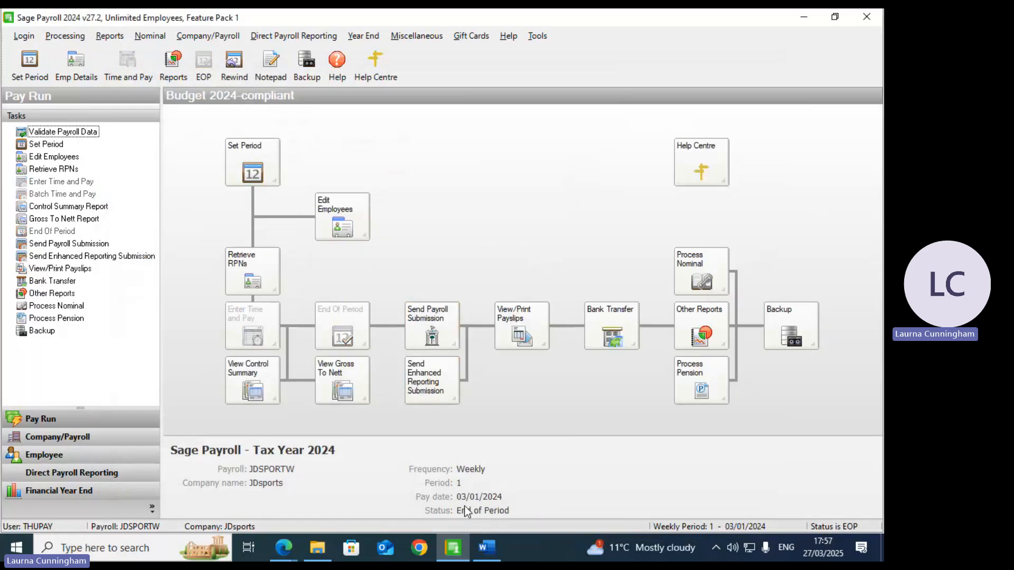
left_click(255, 170)
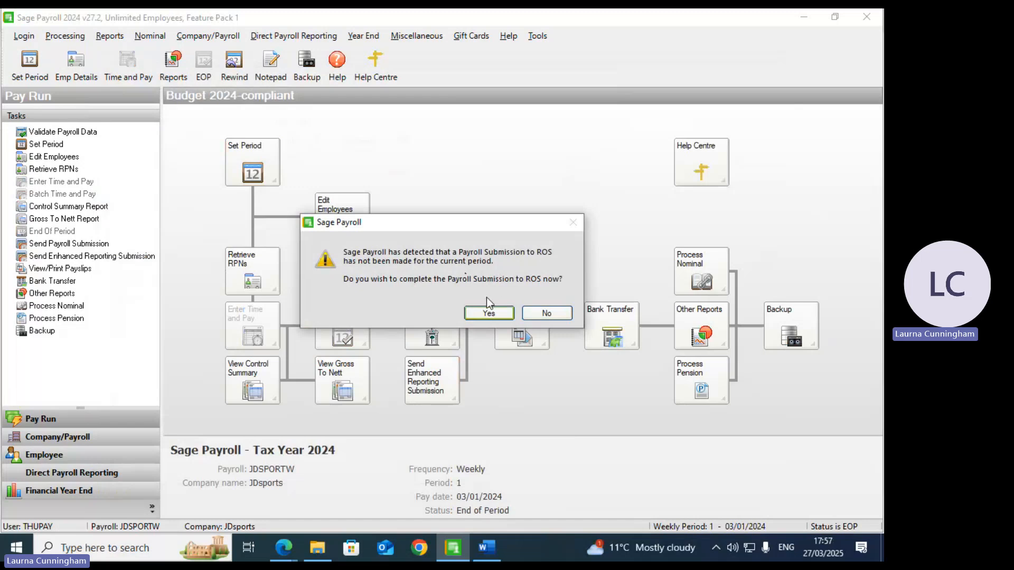
left_click(544, 314)
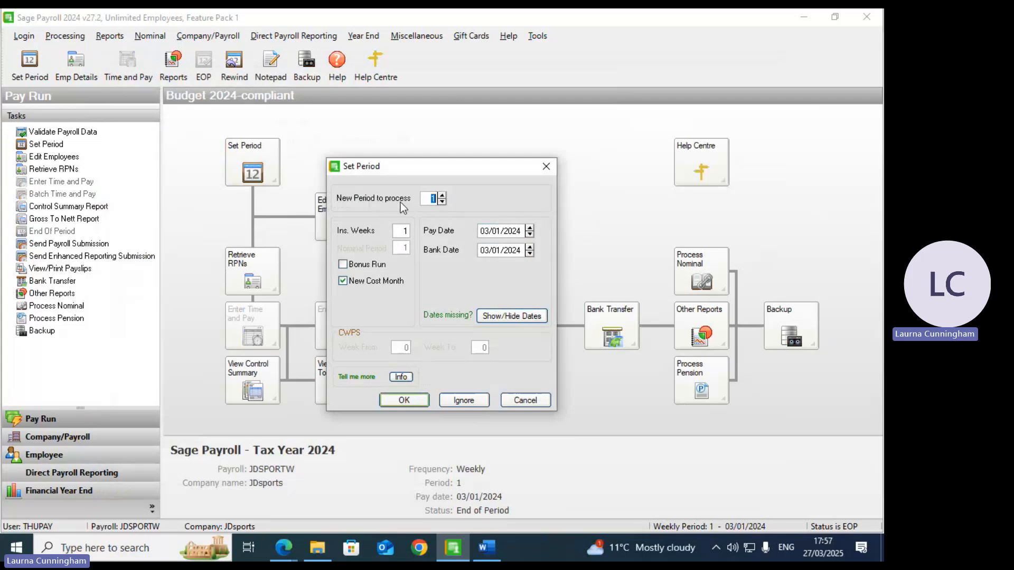
Step: Move the weekly payroll to period 2, paid 10/01/2024, and close the validation summary
type("4")
left_click(442, 203)
left_click(401, 400)
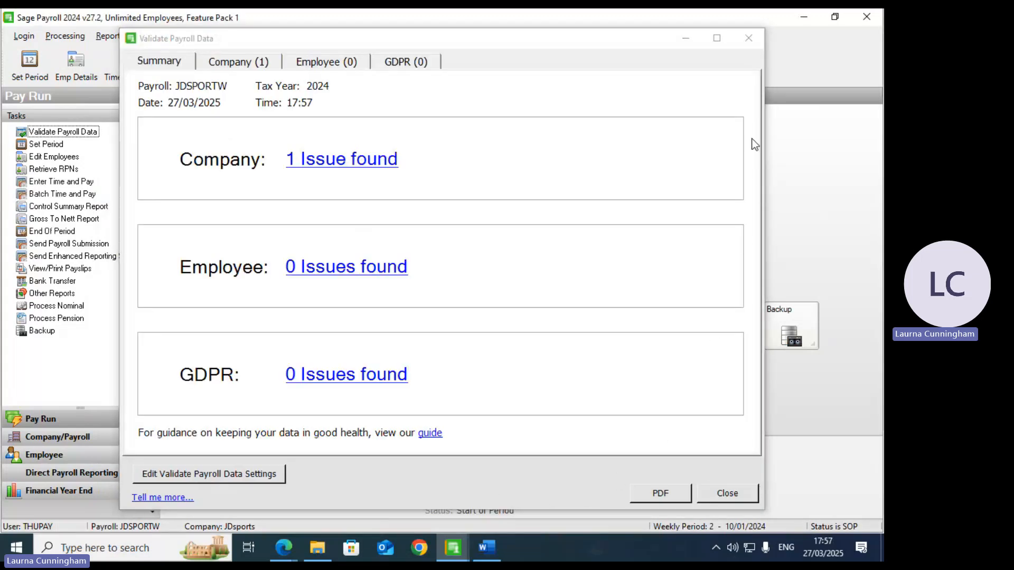
left_click(747, 39)
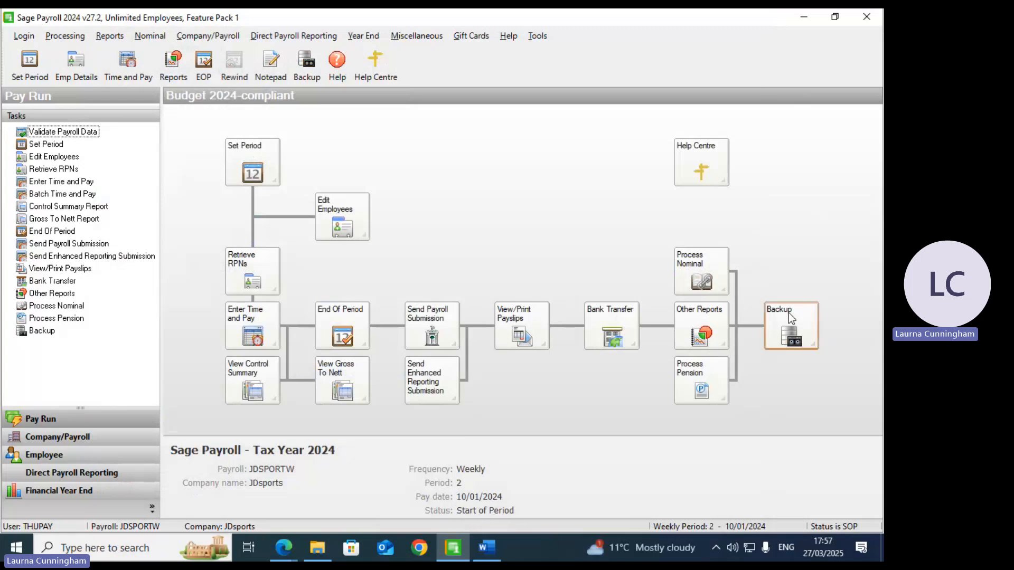
Step: Preview the Employee Details report (taxable pay 1558.00, tax paid 409.73), then close the preview
left_click(705, 331)
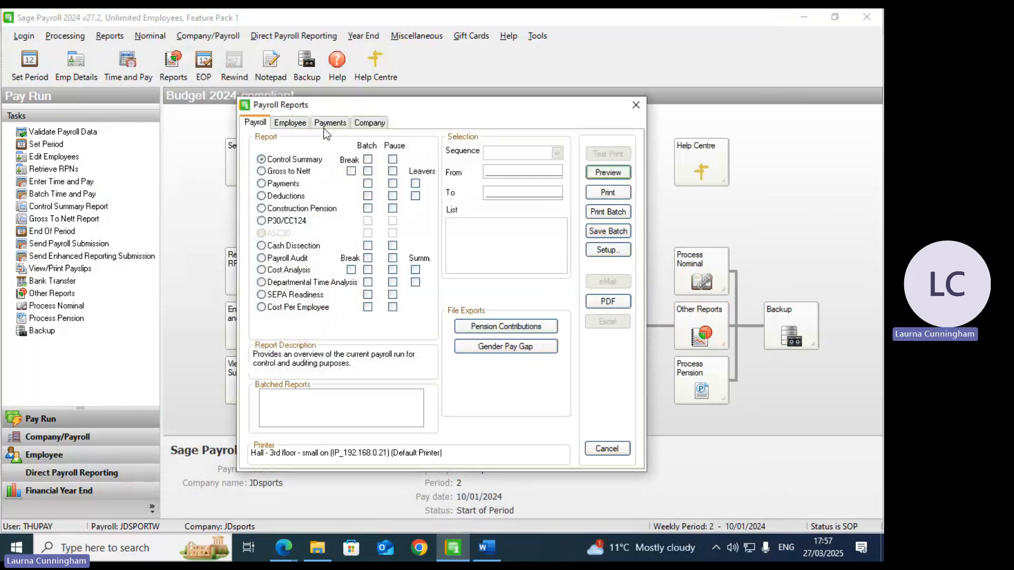
left_click(287, 127)
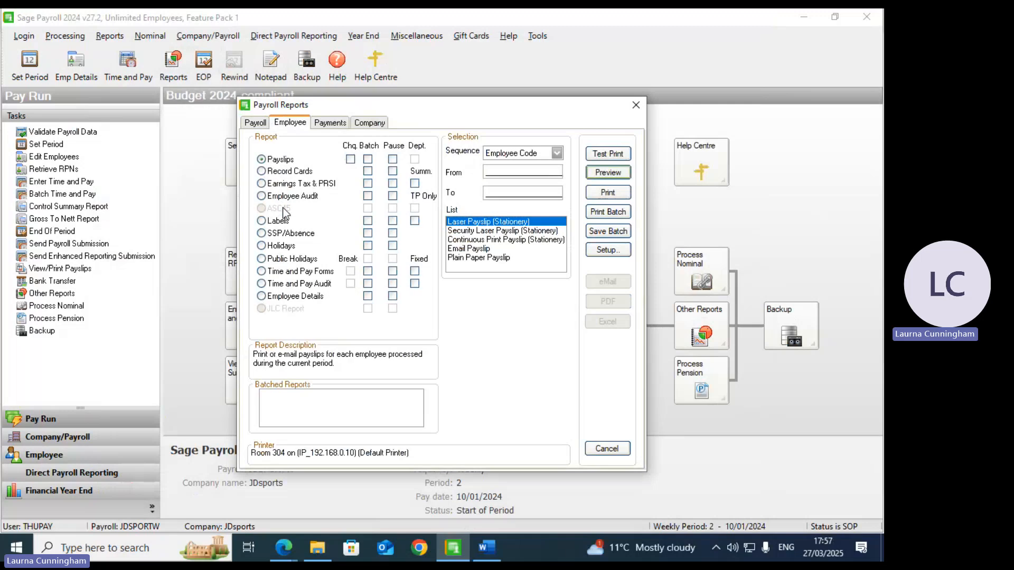
left_click(262, 297)
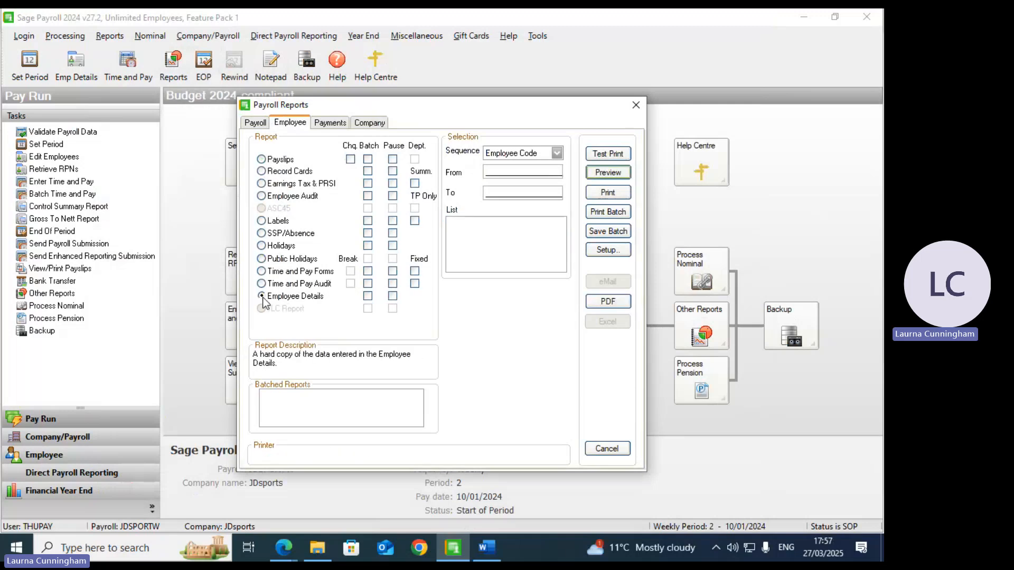
left_click(608, 172)
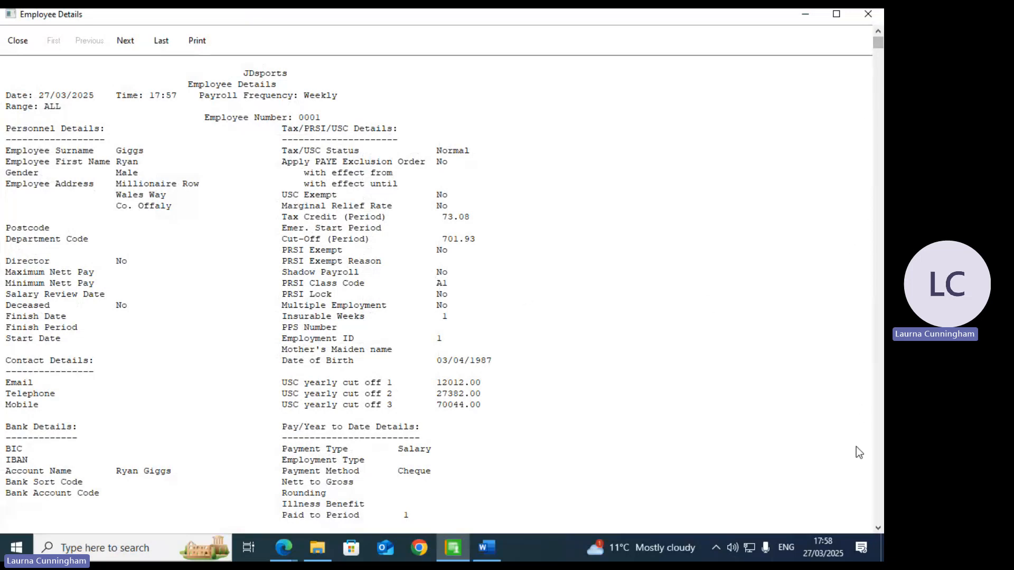
left_click_drag(878, 528, 879, 528)
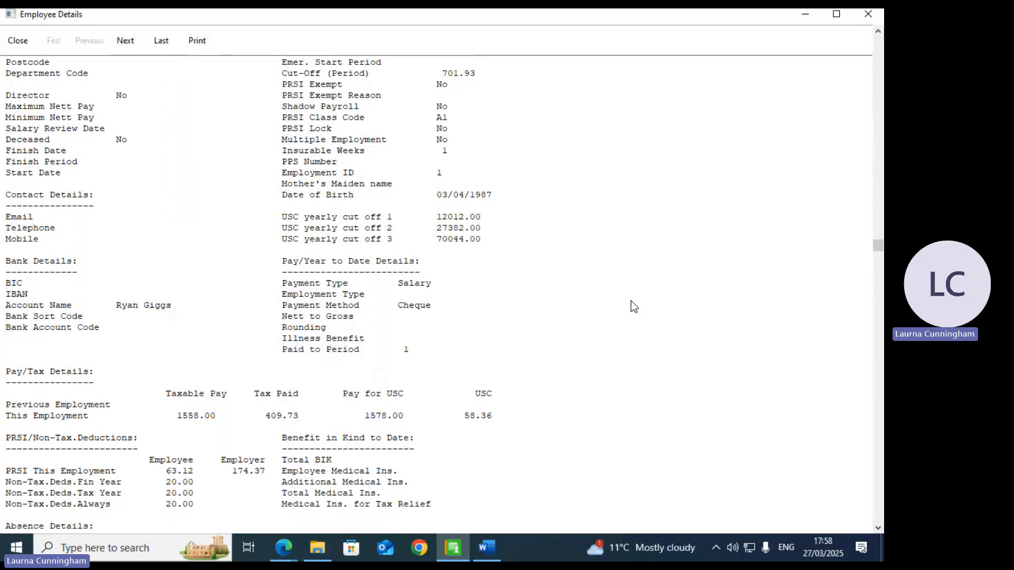
left_click_drag(877, 528, 878, 528)
left_click(869, 15)
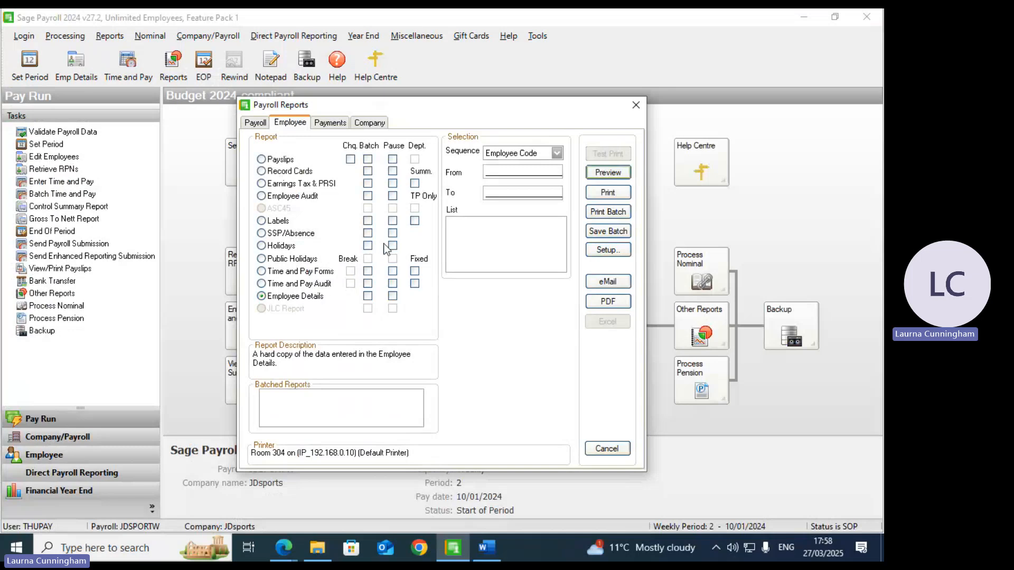
Step: Try previewing the Employer Monthly Liability report with quarterly subtotals and PRSI breakdown, dismissing the resulting error
left_click(255, 123)
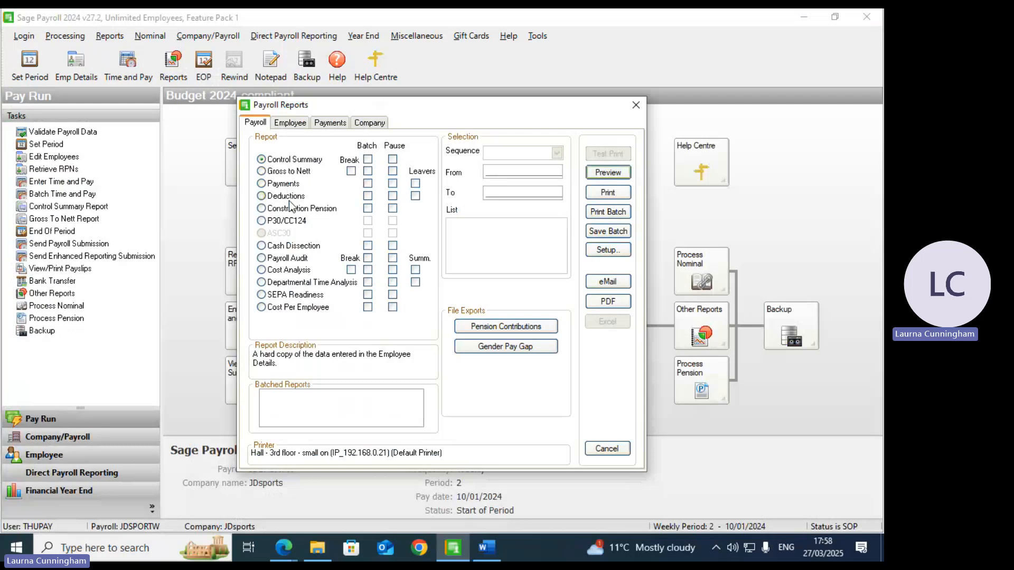
left_click(266, 225)
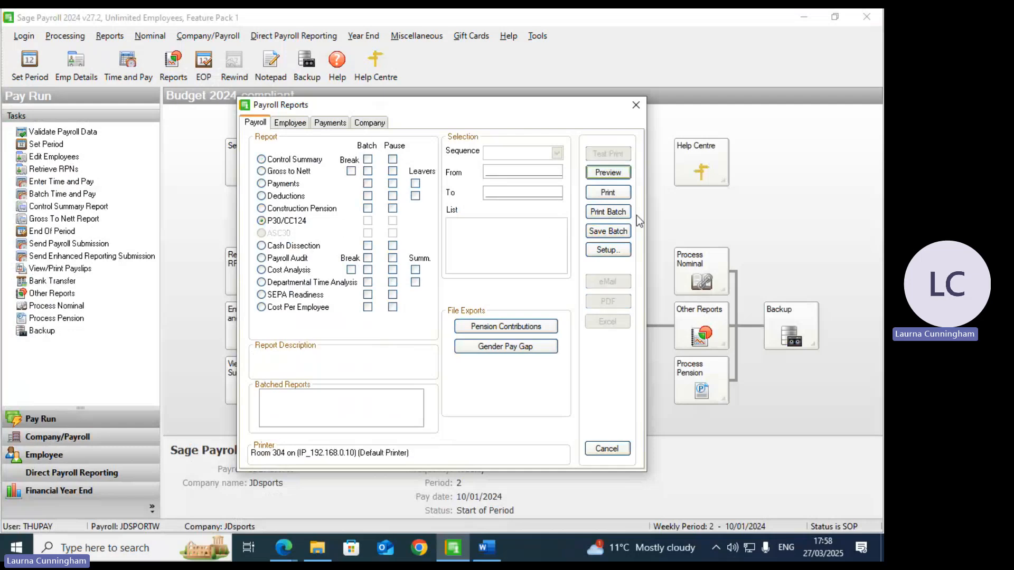
left_click(613, 177)
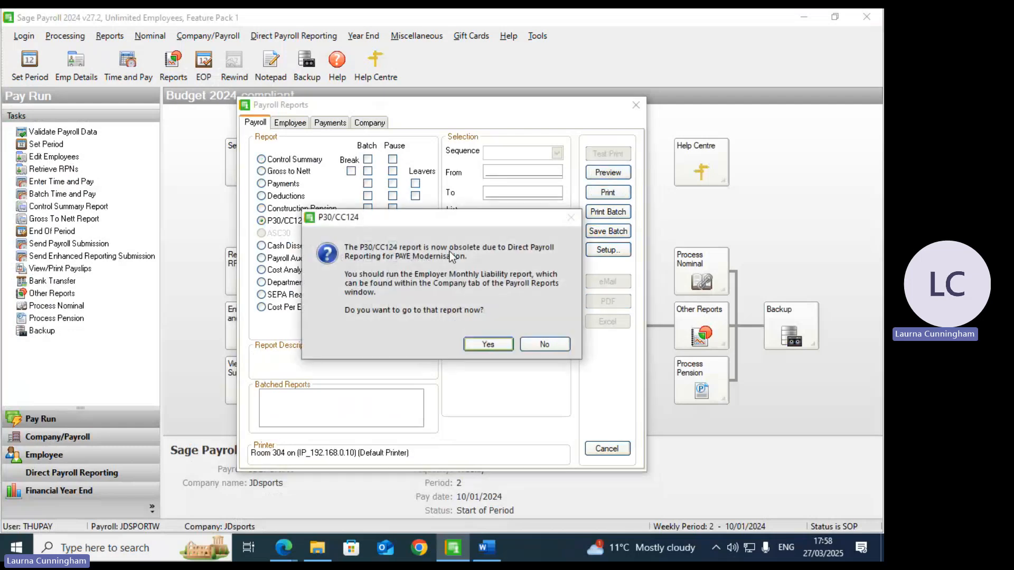
left_click(486, 344)
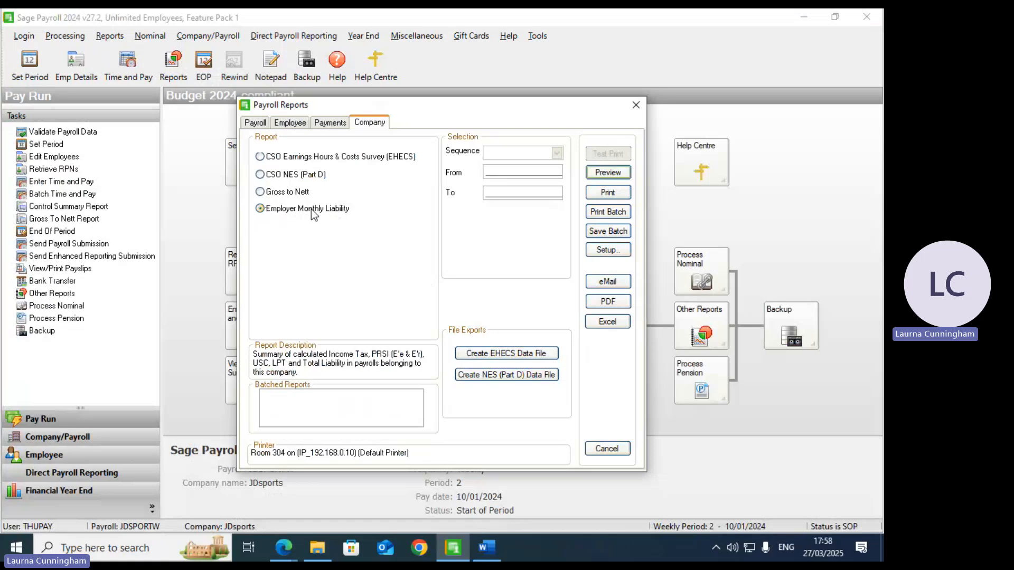
left_click(605, 174)
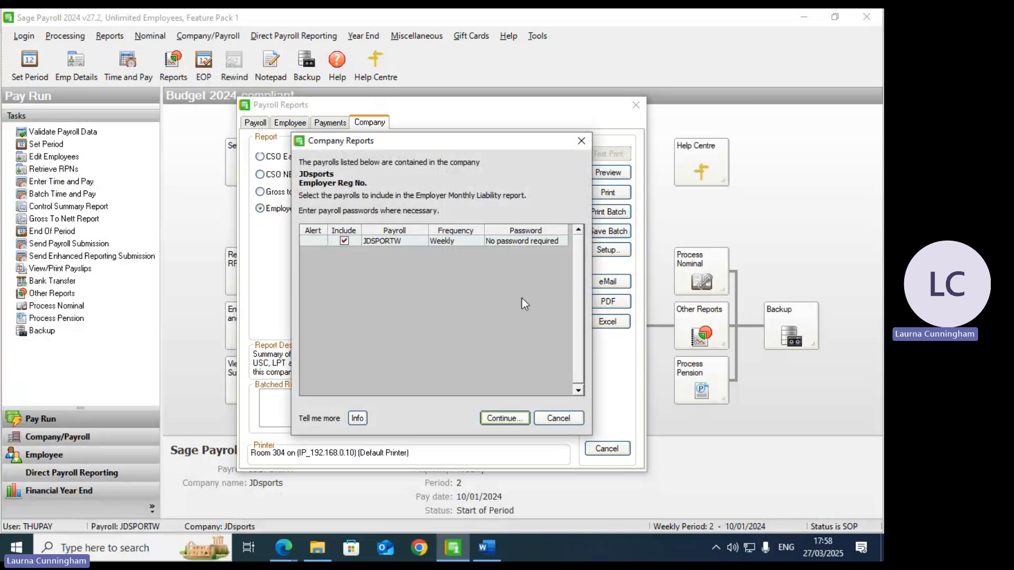
left_click(503, 418)
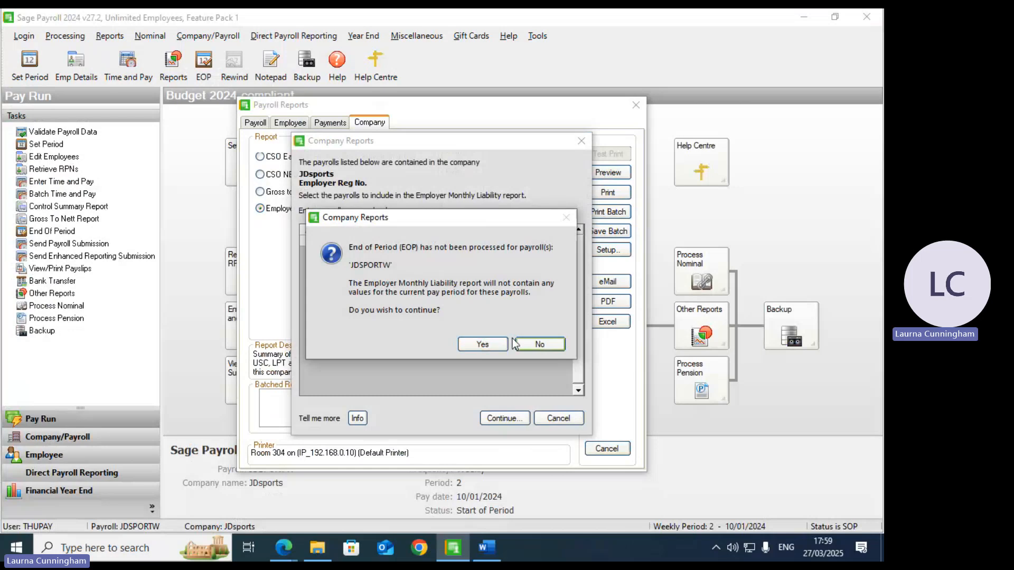
left_click(493, 347)
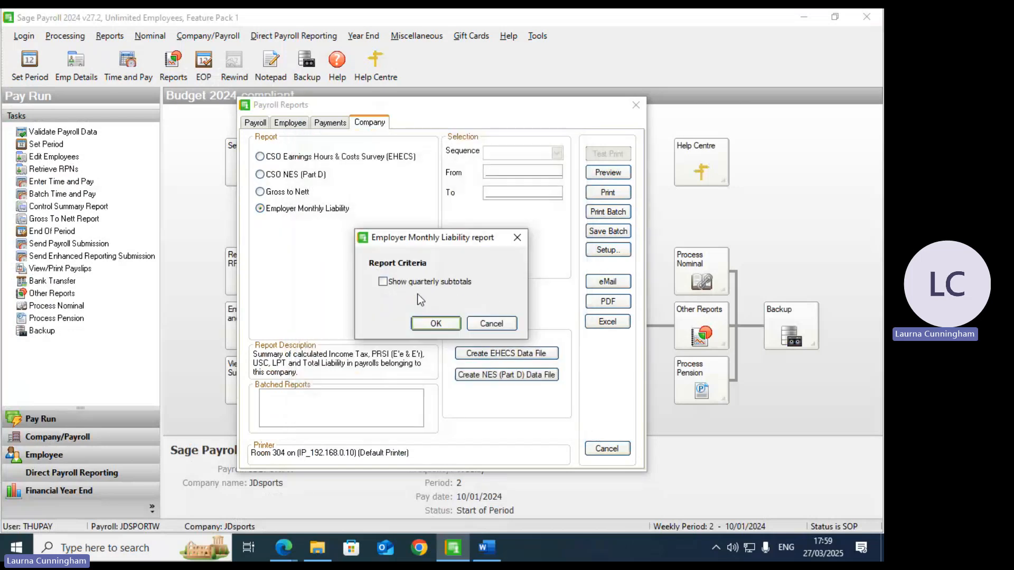
left_click(422, 283)
left_click(421, 302)
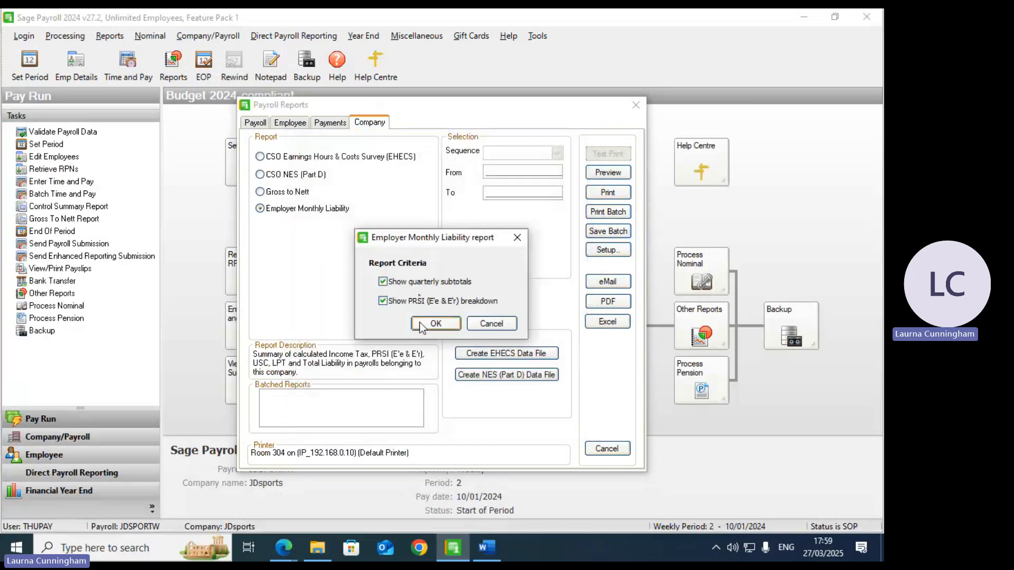
left_click(423, 324)
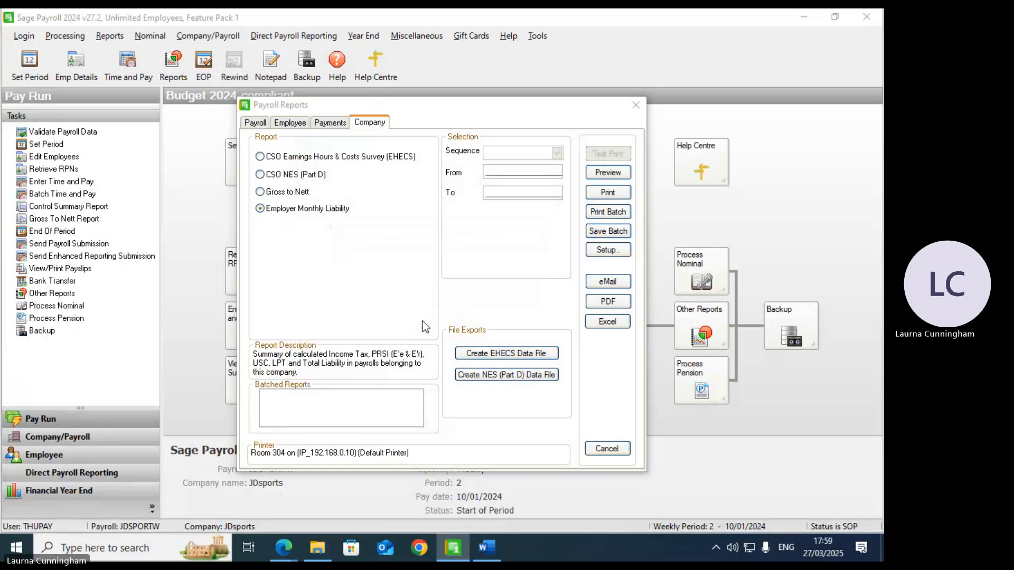
left_click(501, 307)
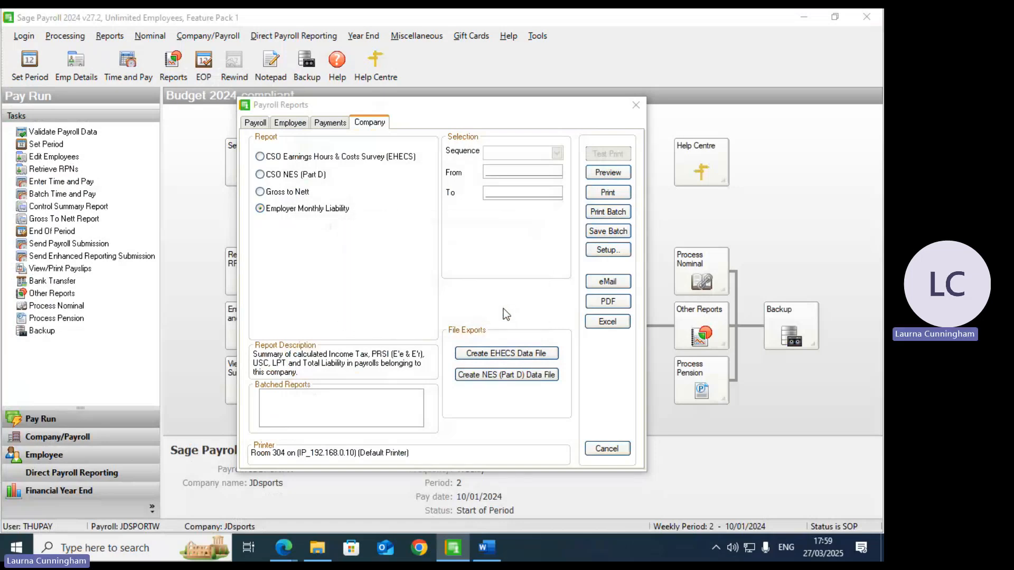
Step: Export the Employer Monthly Liability report to PDF with quarterly subtotals and PRSI employee/employer breakdown
left_click(609, 304)
left_click(504, 418)
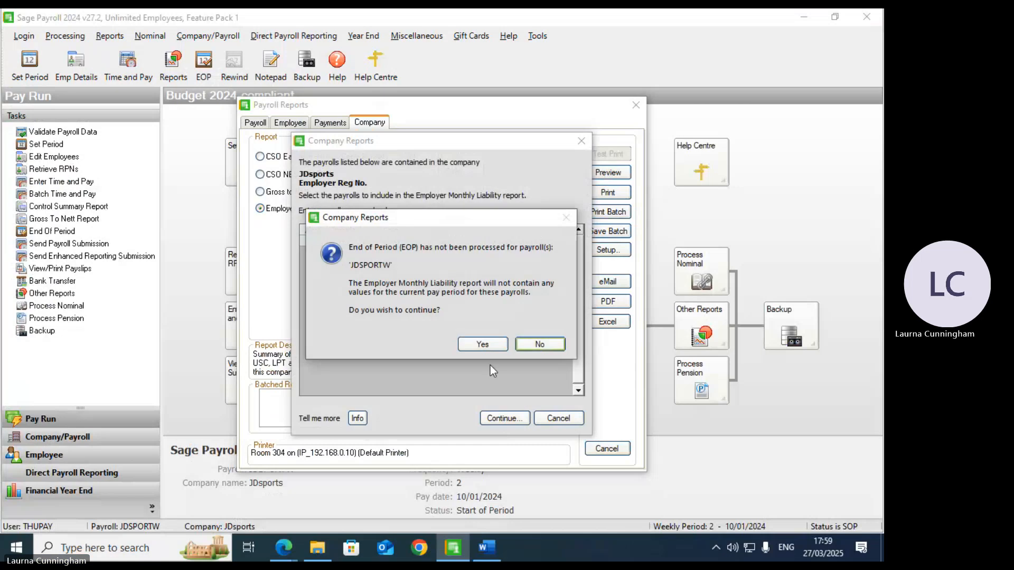
left_click(481, 344)
left_click(382, 282)
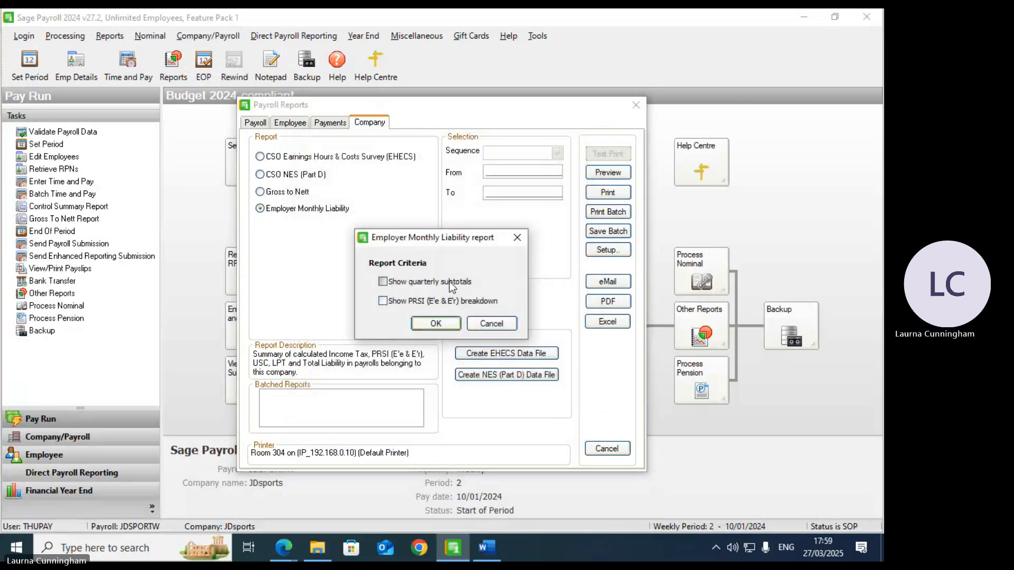
left_click(382, 300)
left_click(436, 326)
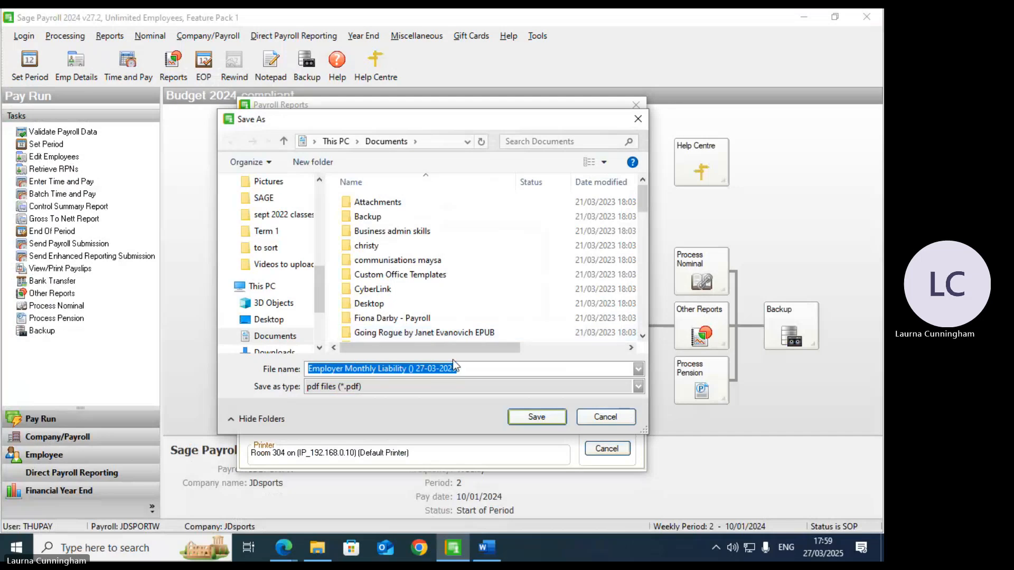
Step: Attempt to save the liability PDF, clear the file-creation error, and return to the Payroll reports list
left_click(538, 418)
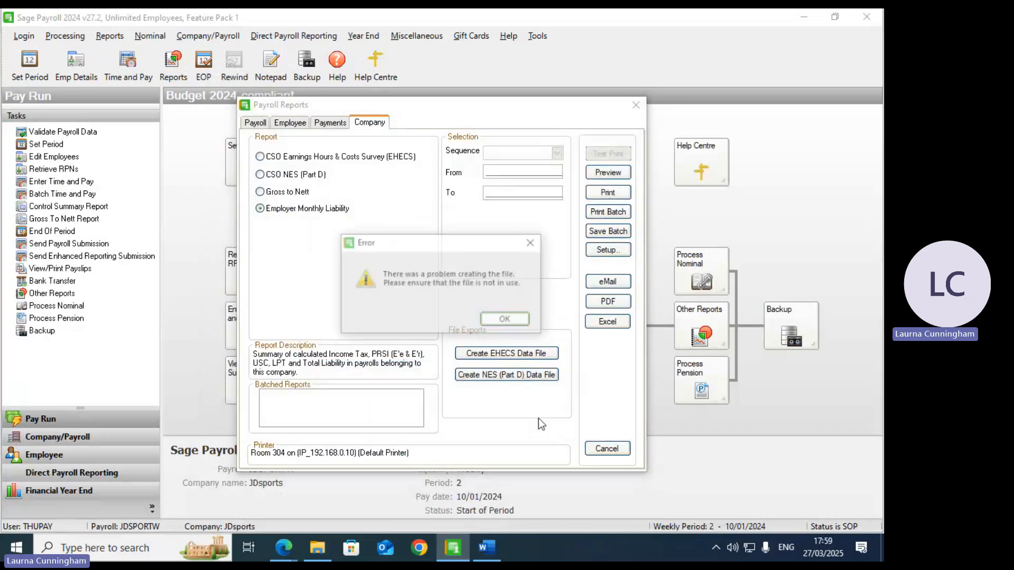
left_click(486, 322)
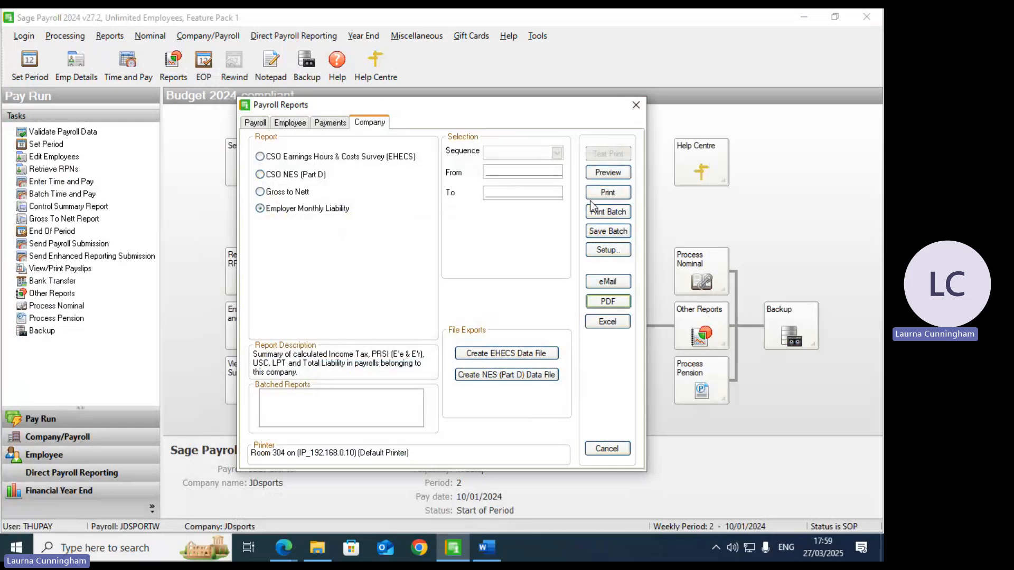
left_click(327, 124)
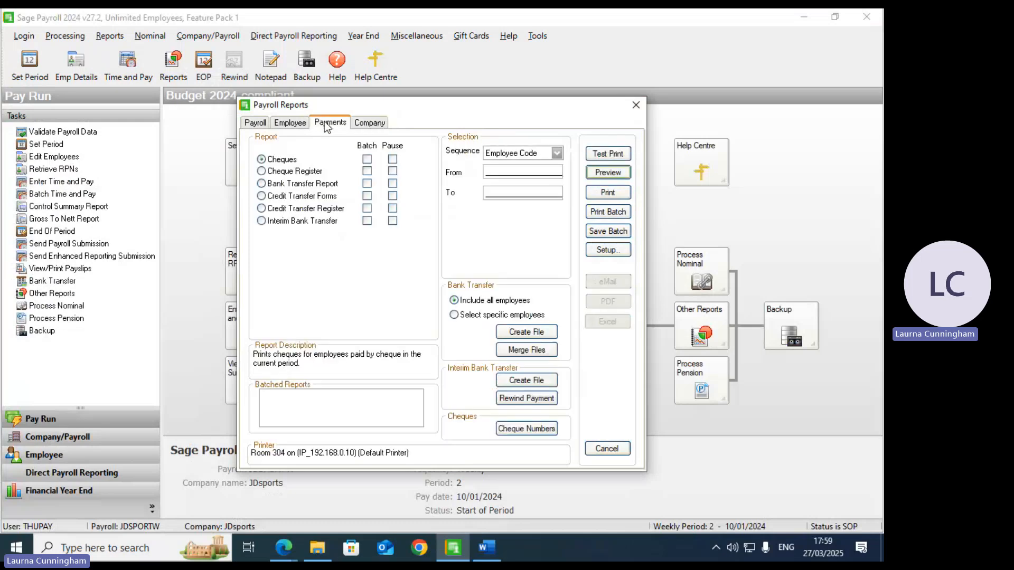
left_click(263, 126)
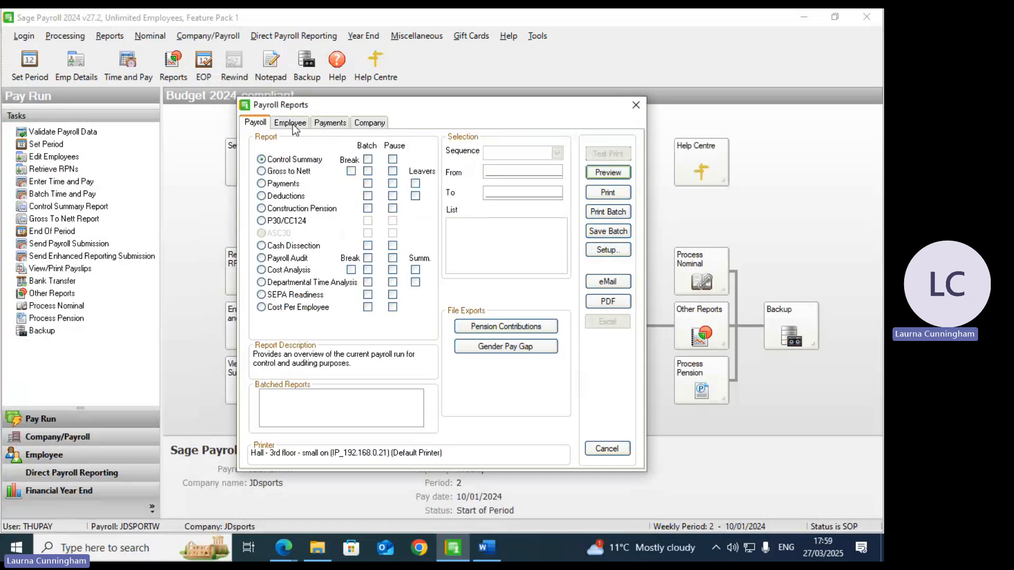
Step: Switch to the Teams meeting in Edge and choose Stop recording under Record and transcribe
left_click(283, 549)
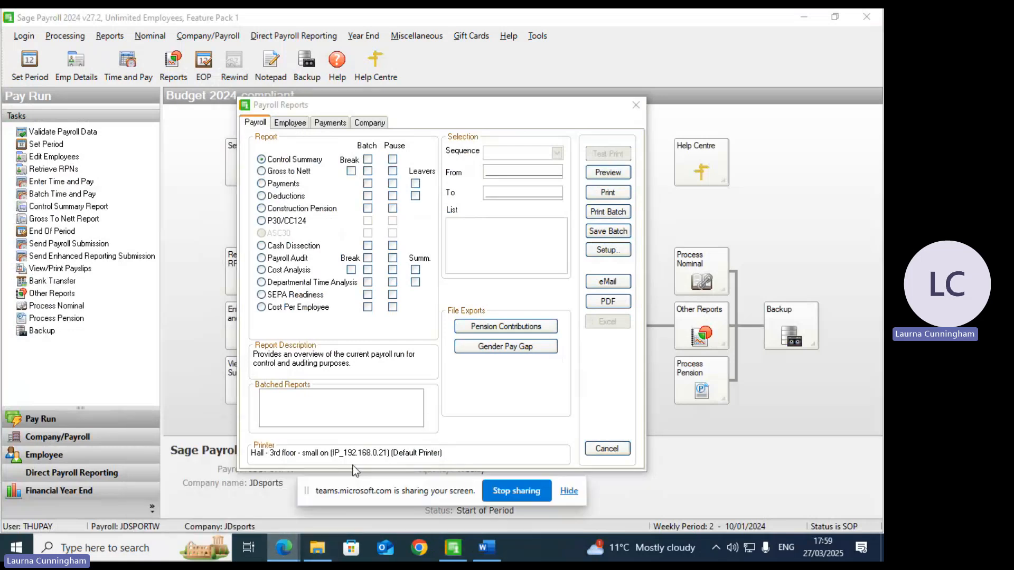
left_click(259, 517)
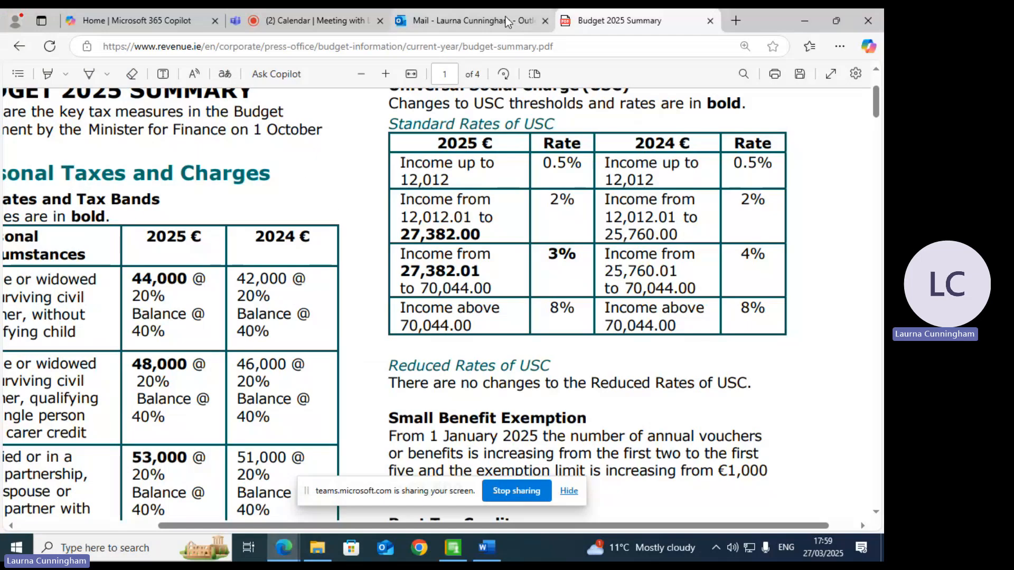
left_click(506, 17)
left_click(295, 20)
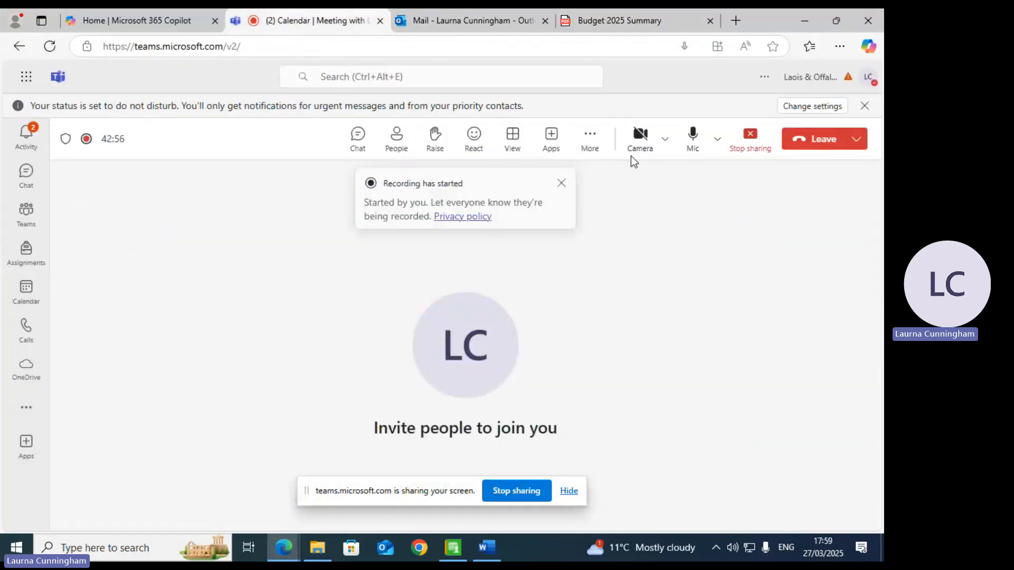
left_click(587, 138)
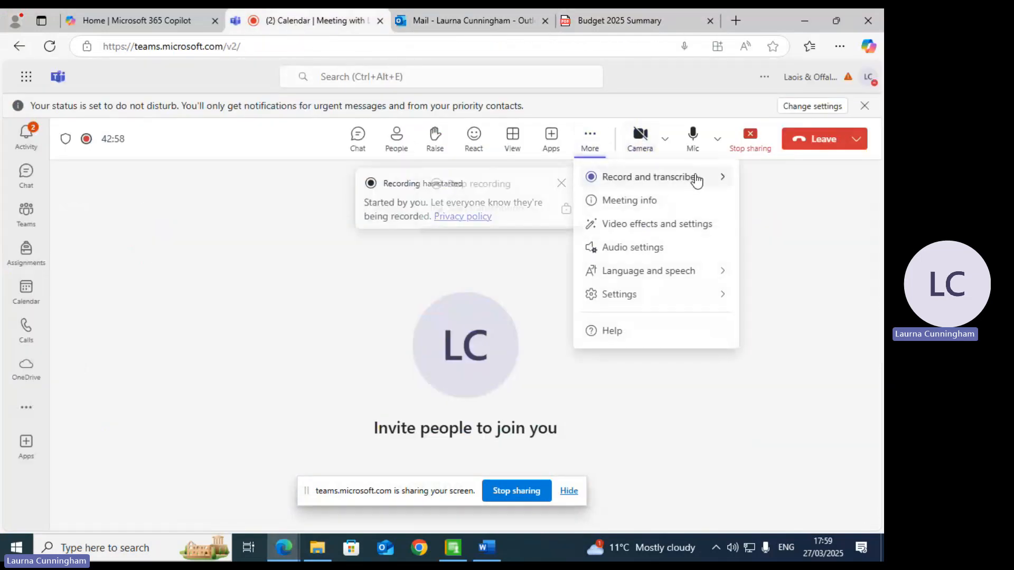
mouse_move(608, 180)
left_click(483, 184)
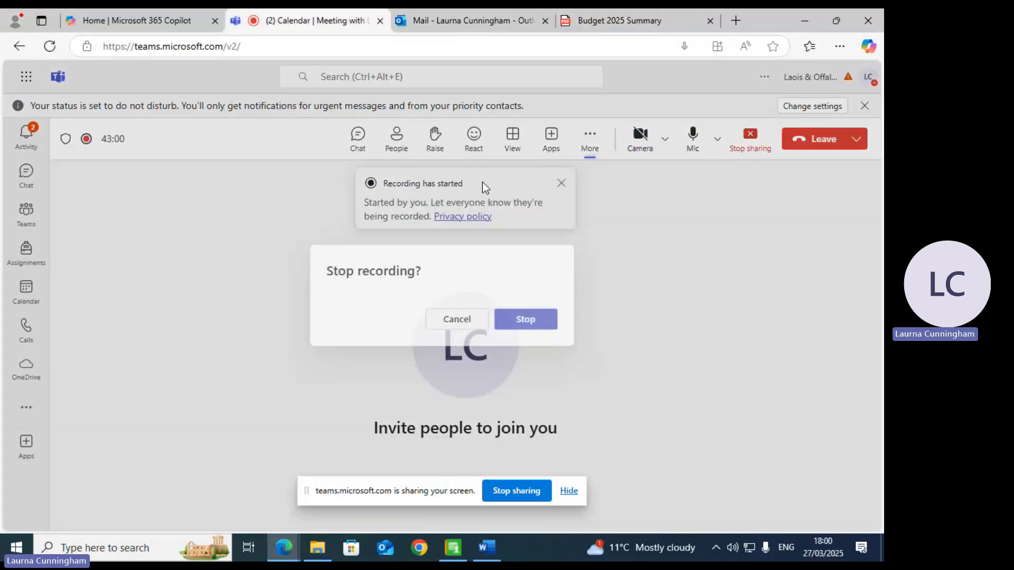